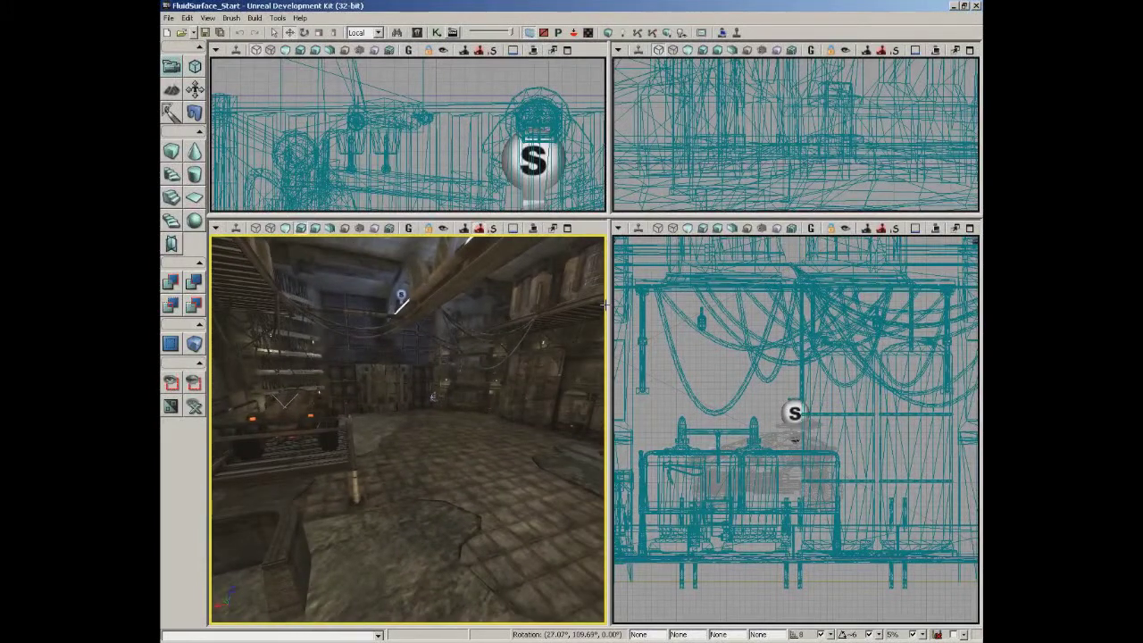
Place a FluidSurfaceActor on the tiled floor between the stone slabs, beneath the wall pipe
right_click_drag(266, 324, 420, 443)
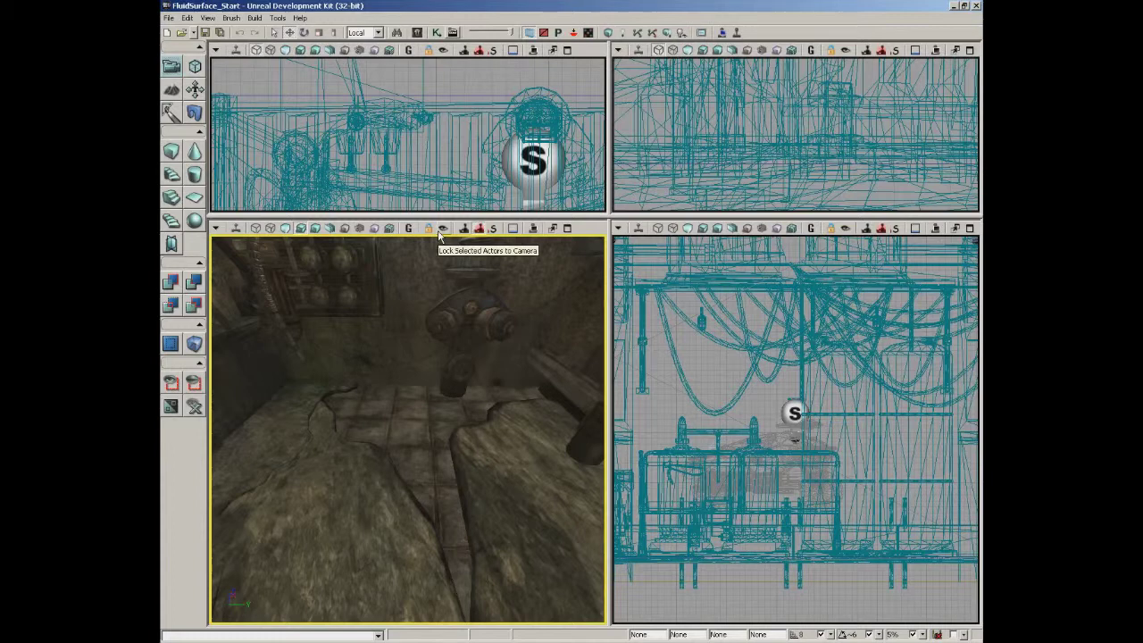
left_click(417, 32)
left_click(420, 43)
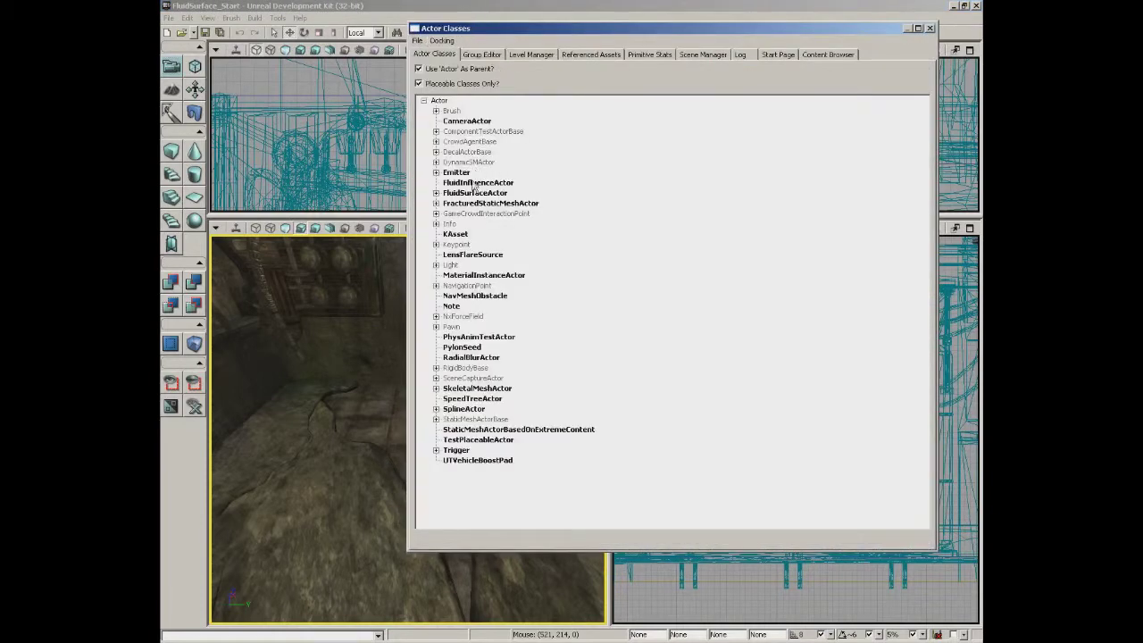
left_click(467, 193)
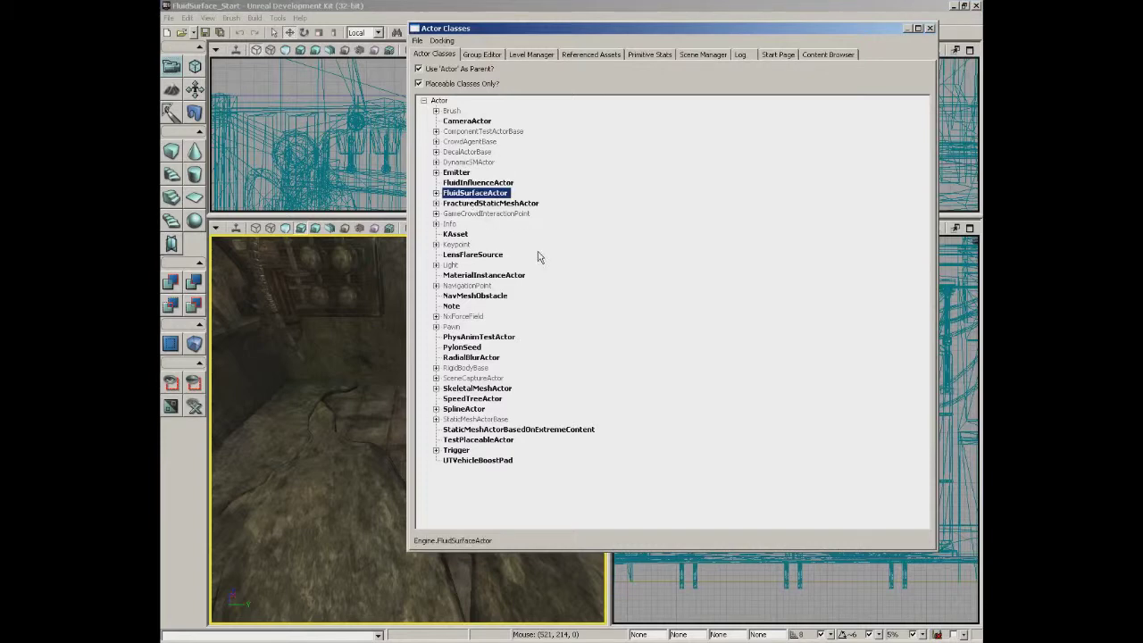
left_click(931, 28)
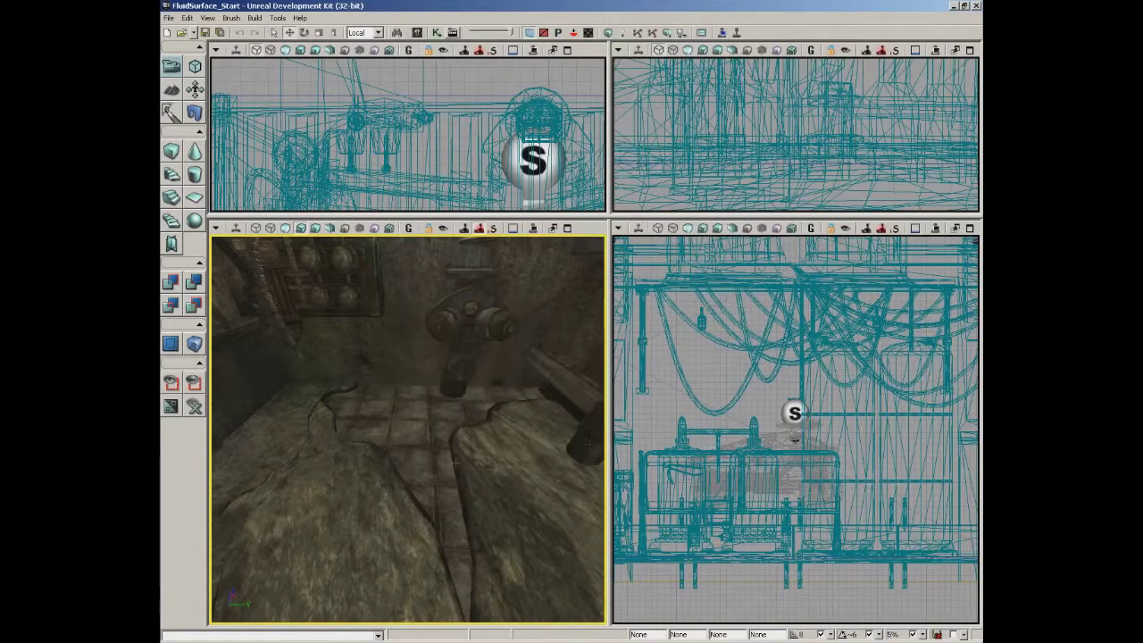
right_click(413, 433)
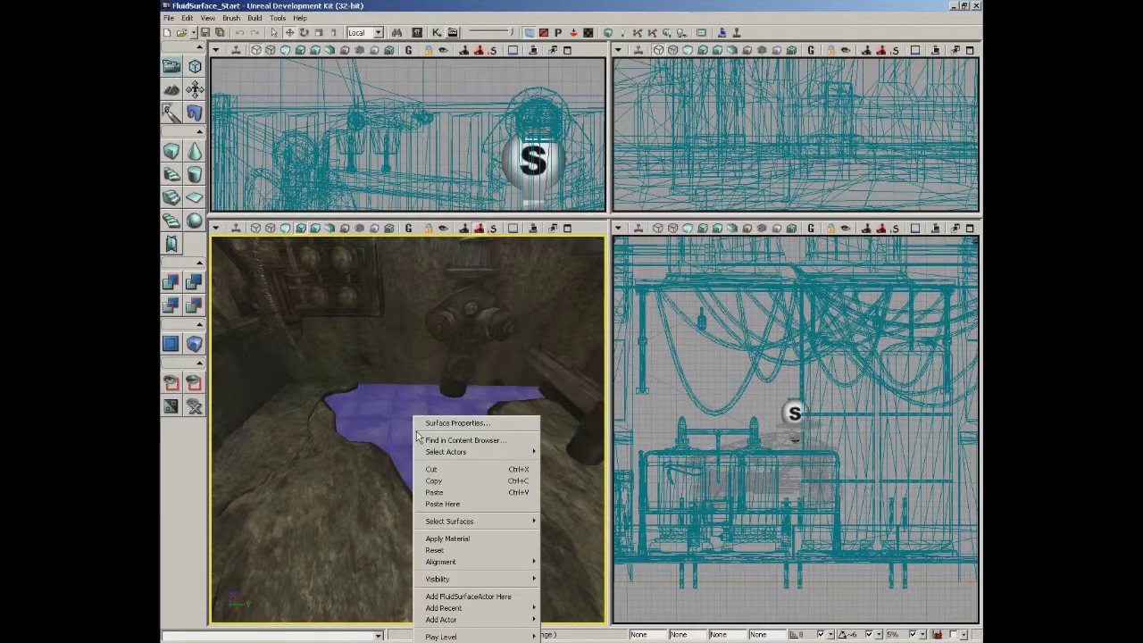
left_click(473, 597)
Raise the fluid surface slightly so it sits higher within the floor recess
right_click_drag(492, 469, 606, 452)
left_click_drag(606, 452, 214, 341)
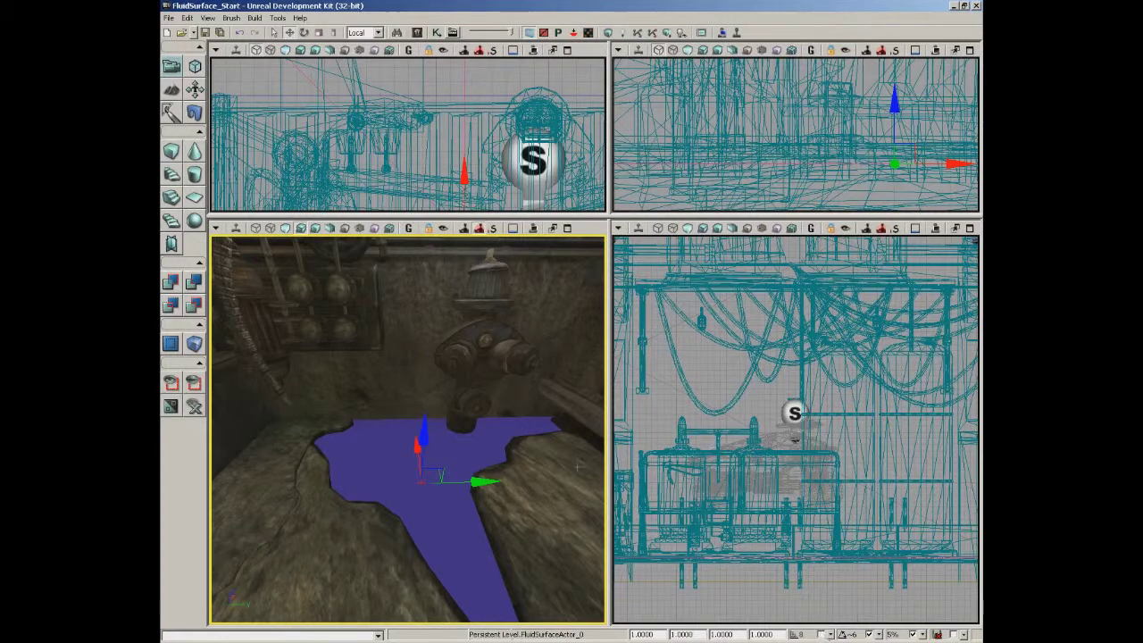
left_click_drag(427, 420, 427, 419)
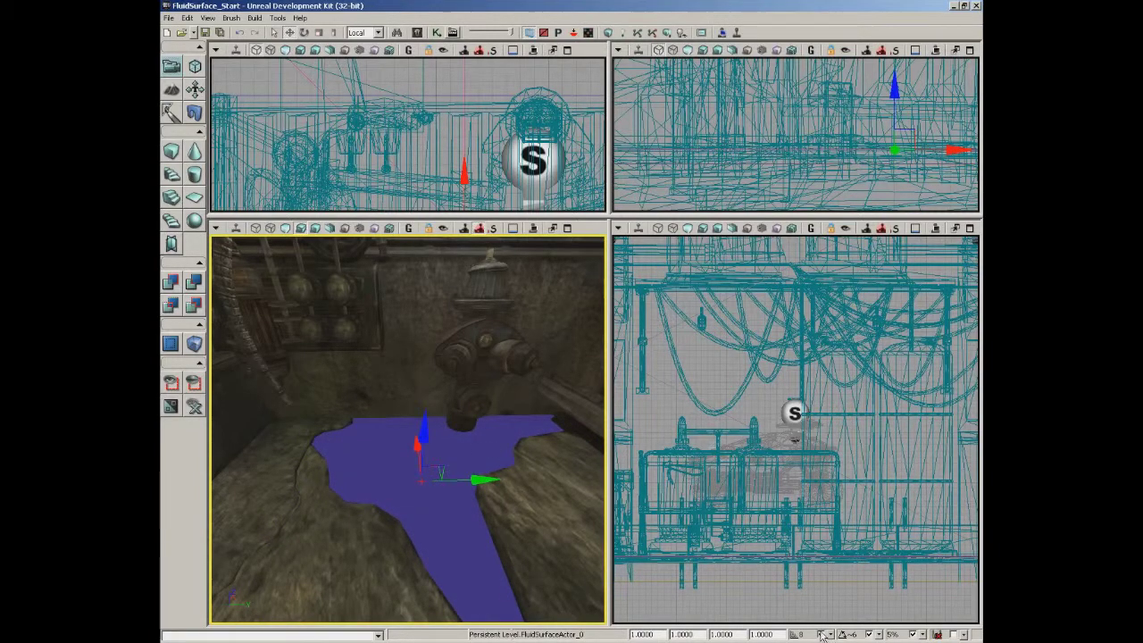
mouse_move(545, 434)
right_mouse_down()
mouse_move(554, 423)
mouse_move(531, 425)
right_mouse_up()
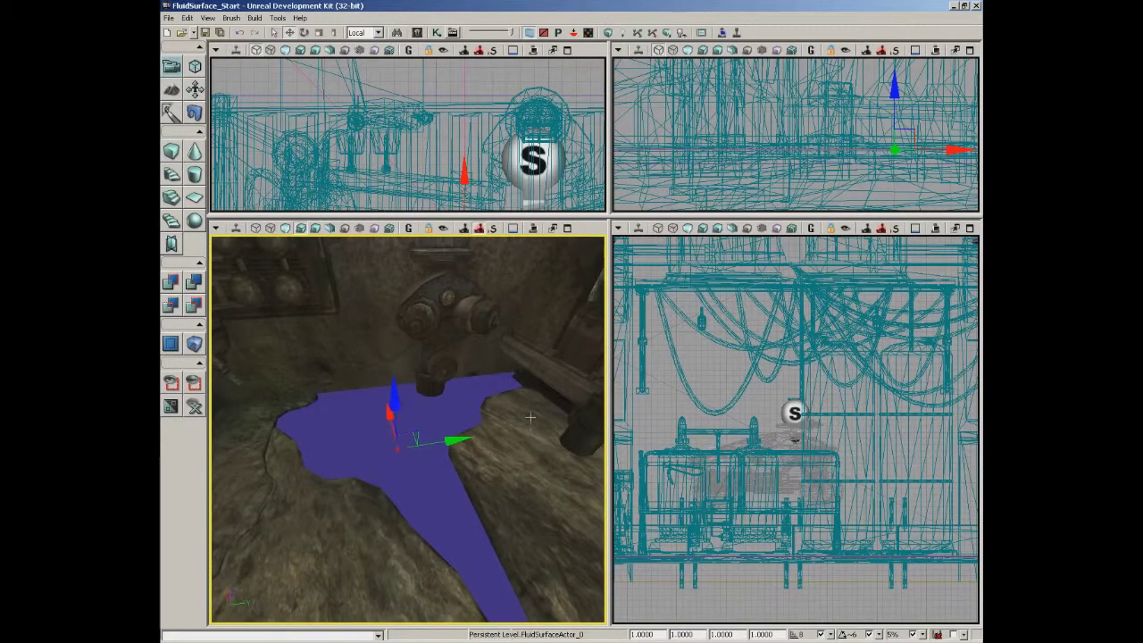
Set the fluid surface's uniform draw scale to 0.125
left_click_drag(659, 634, 632, 635)
key("BackSpace")
type(".125")
key("Return")
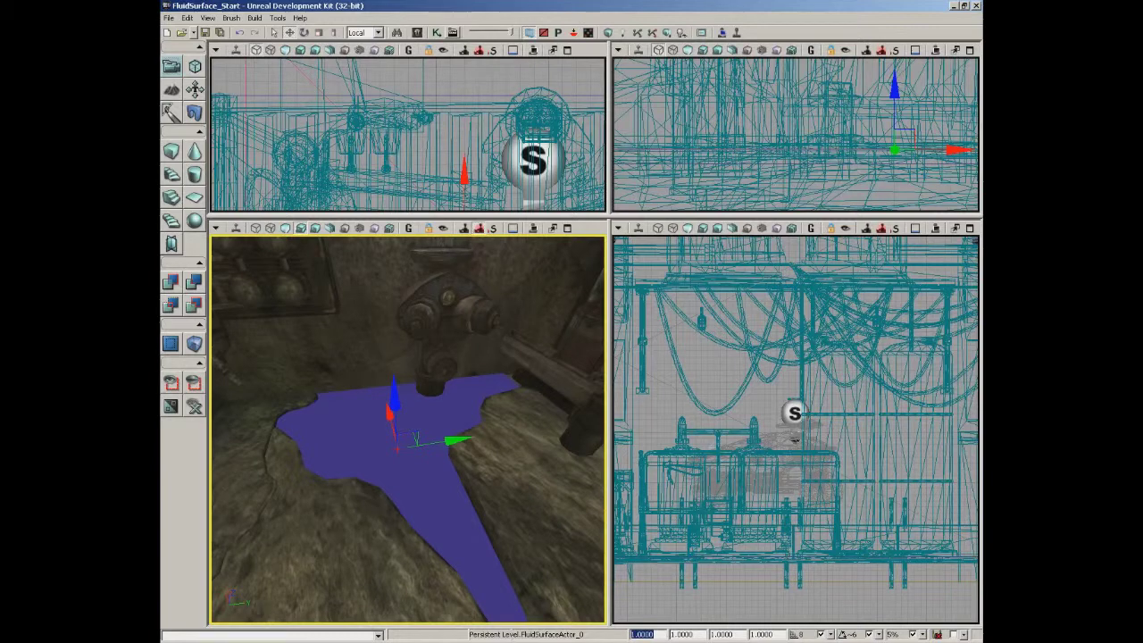
Shift the fluid surface horizontally along its Y and X axes to cover the floor recess, and leave it deselected
right_click_drag(447, 434, 614, 432)
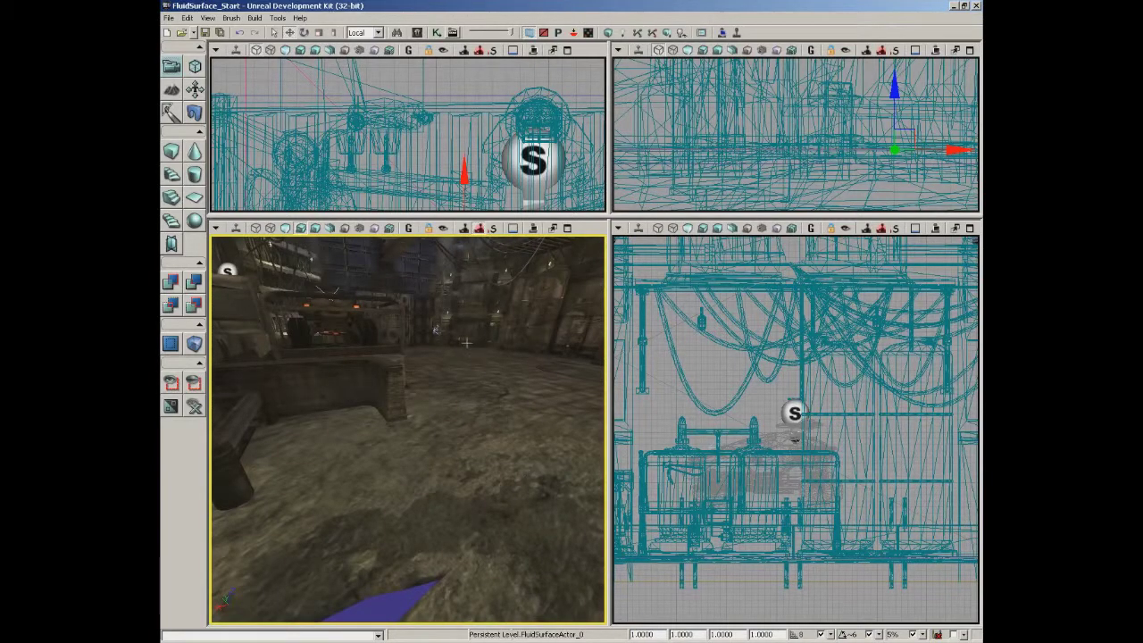
right_click_drag(421, 446, 304, 446)
right_click_drag(445, 455, 423, 454)
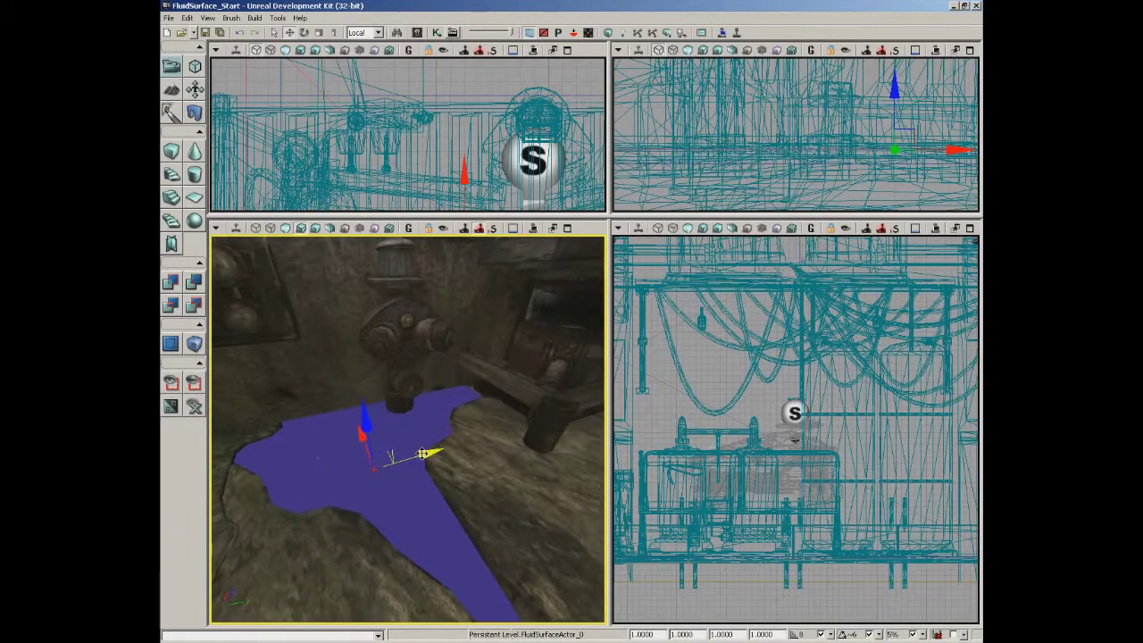
left_click_drag(422, 454, 435, 454)
right_click_drag(516, 497, 545, 536)
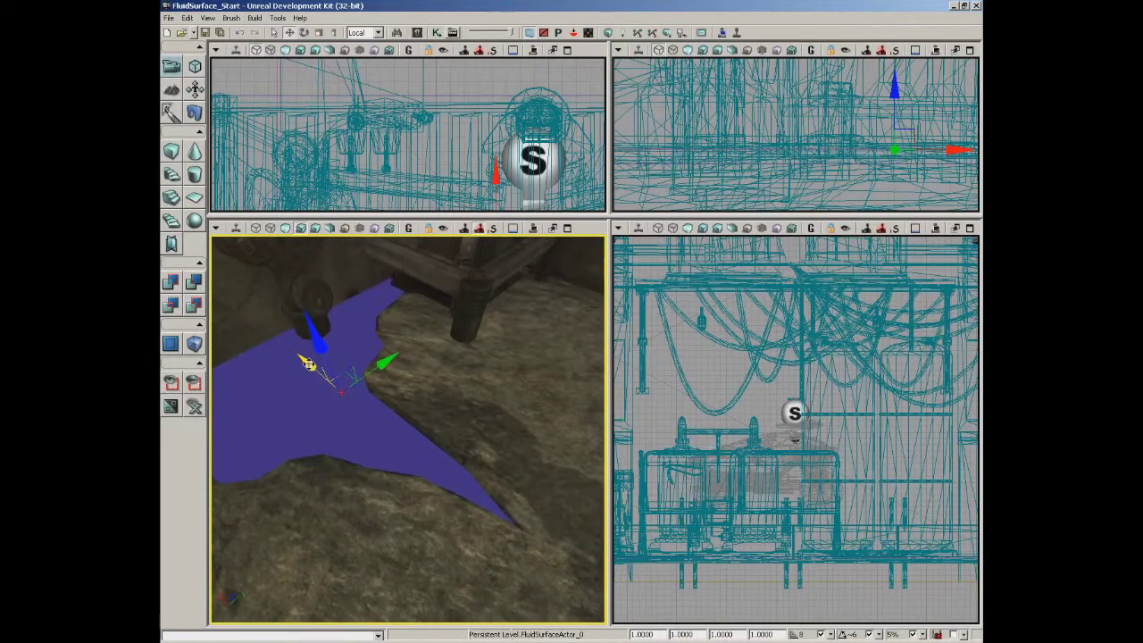
mouse_move(307, 364)
left_mouse_down()
mouse_move(268, 307)
mouse_move(310, 365)
left_mouse_up()
right_click_drag(466, 406, 397, 371)
left_click(394, 350)
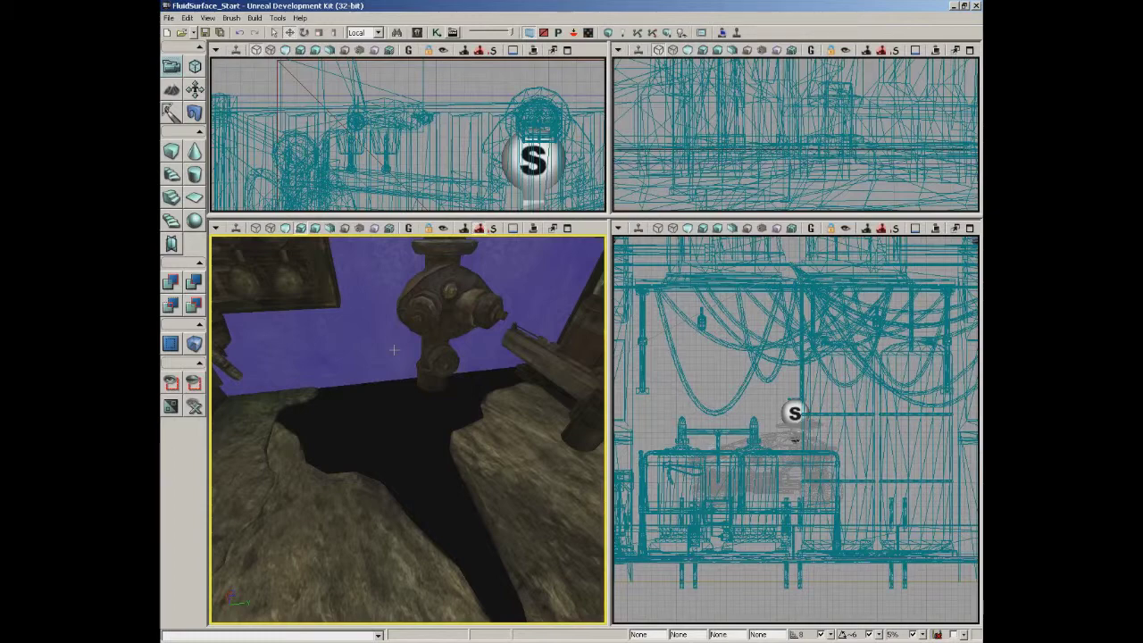
Place a SceneCaptureCubeMapActor on the fluid surface below the wall pipe
left_click(417, 32)
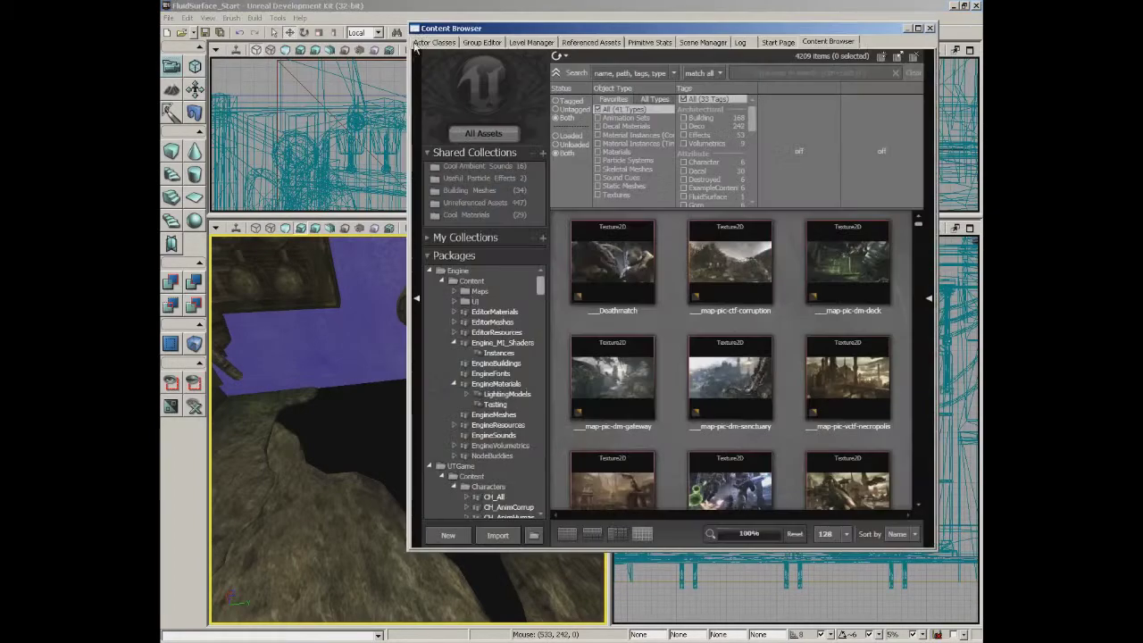
left_click(422, 55)
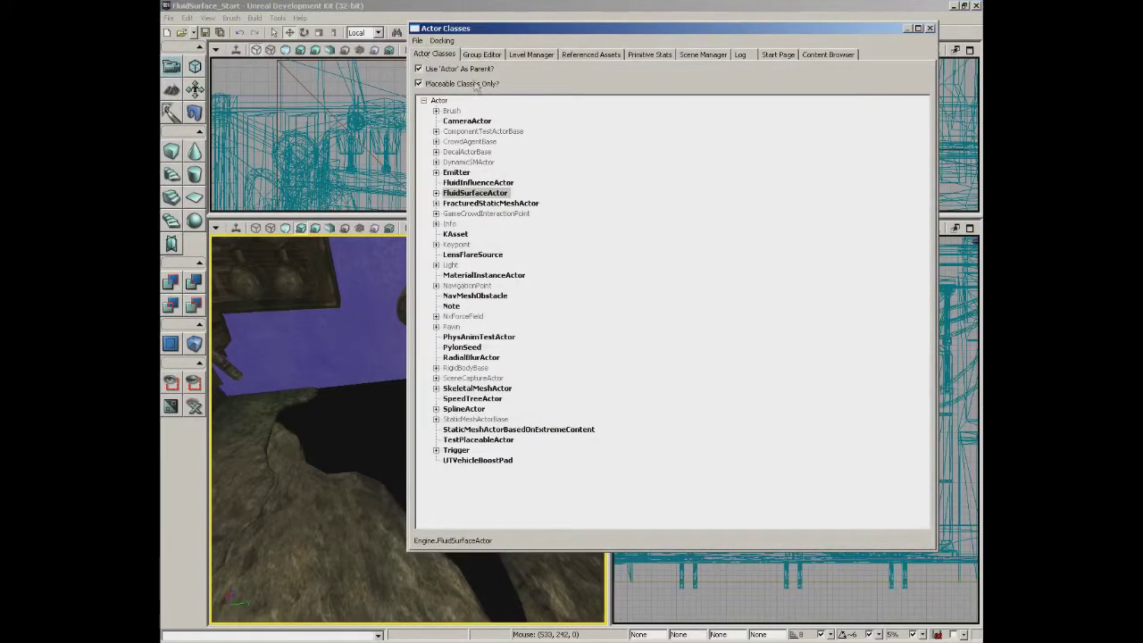
left_click(436, 378)
left_click(460, 400)
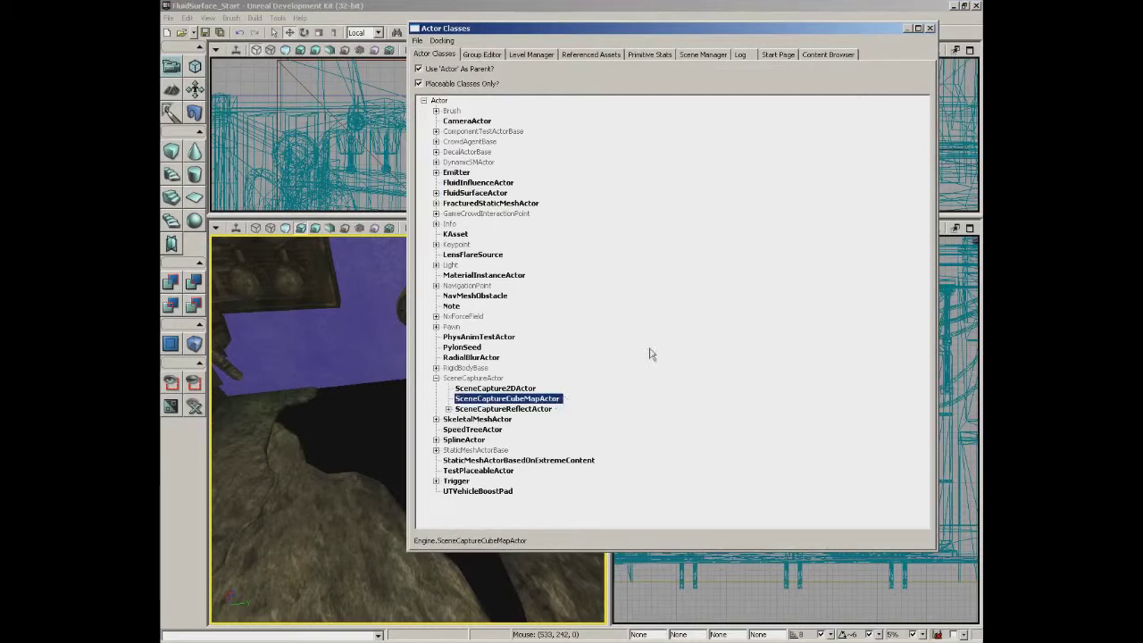
left_click(931, 30)
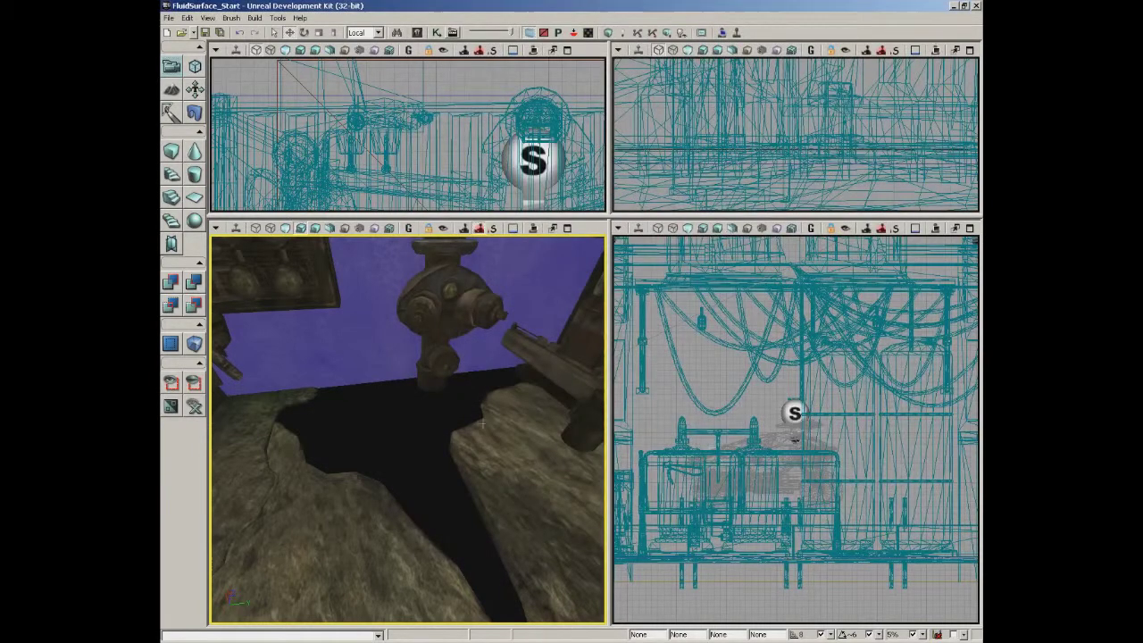
right_click(400, 450)
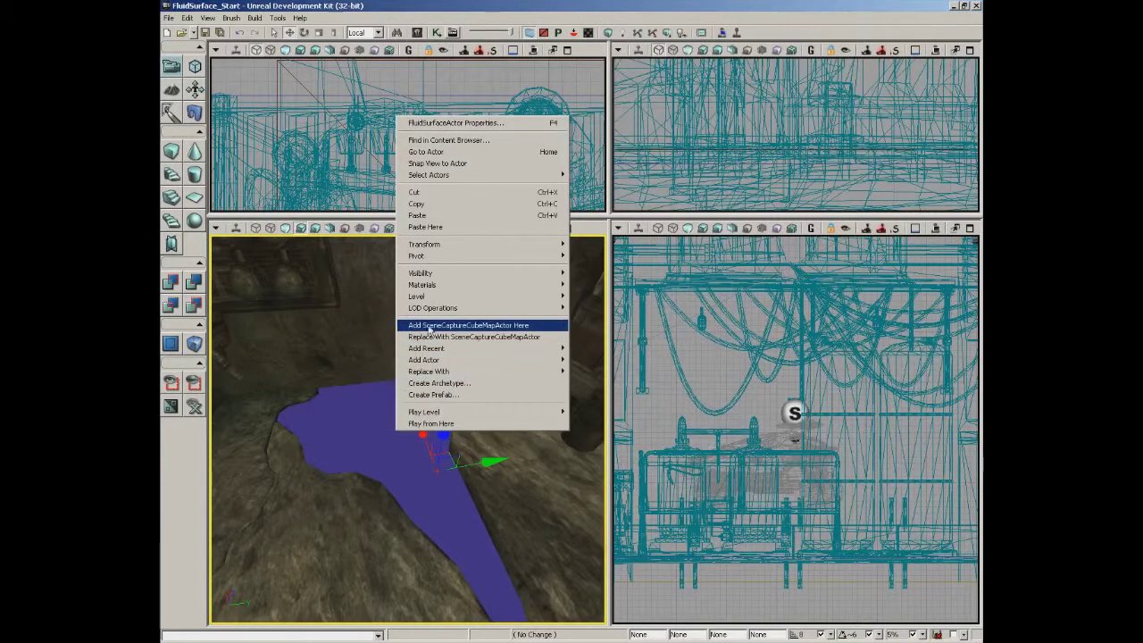
left_click(540, 326)
Scale the cube map capture actor's sphere uniformly to 0.25
scroll(540, 325, "down", 5)
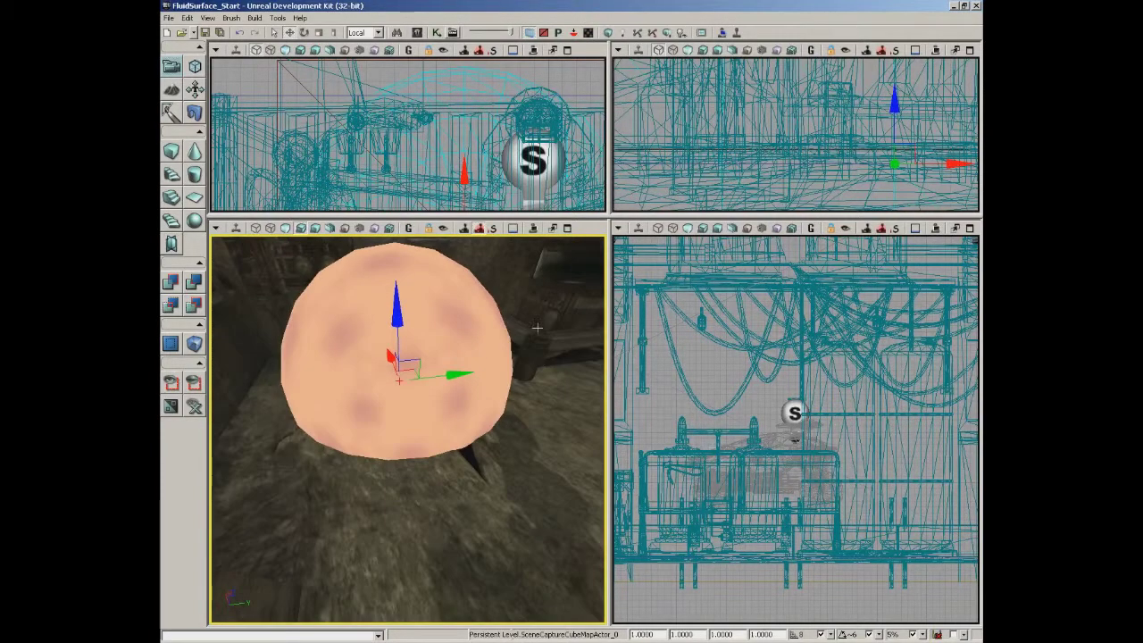
right_click_drag(538, 328, 492, 332)
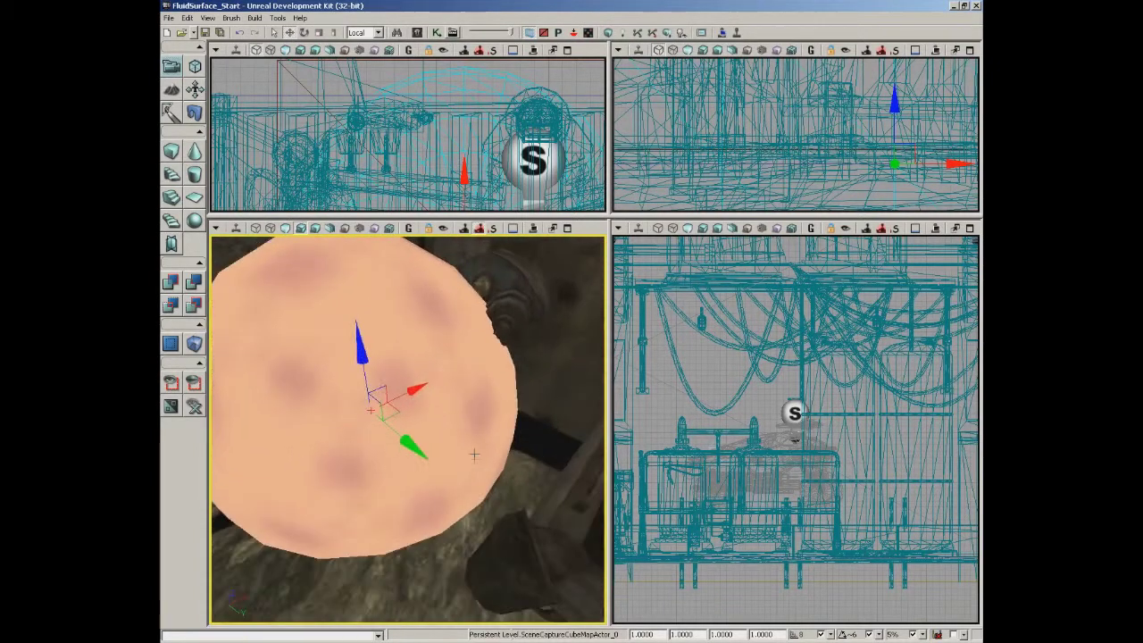
left_click_drag(660, 635, 631, 636)
key("BackSpace")
type(".25")
key("Return")
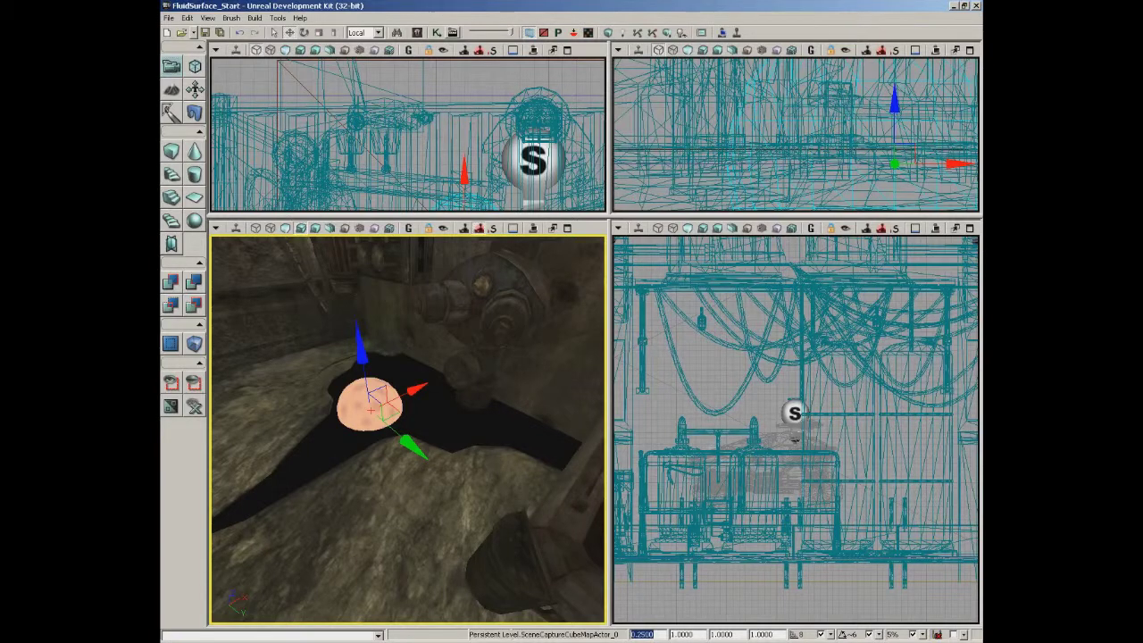
Create a RenderToTextureCube named RTTCube_WaterReflection in a new package, FluidPackage, and save it as FluidPackage.upk
left_click(417, 32)
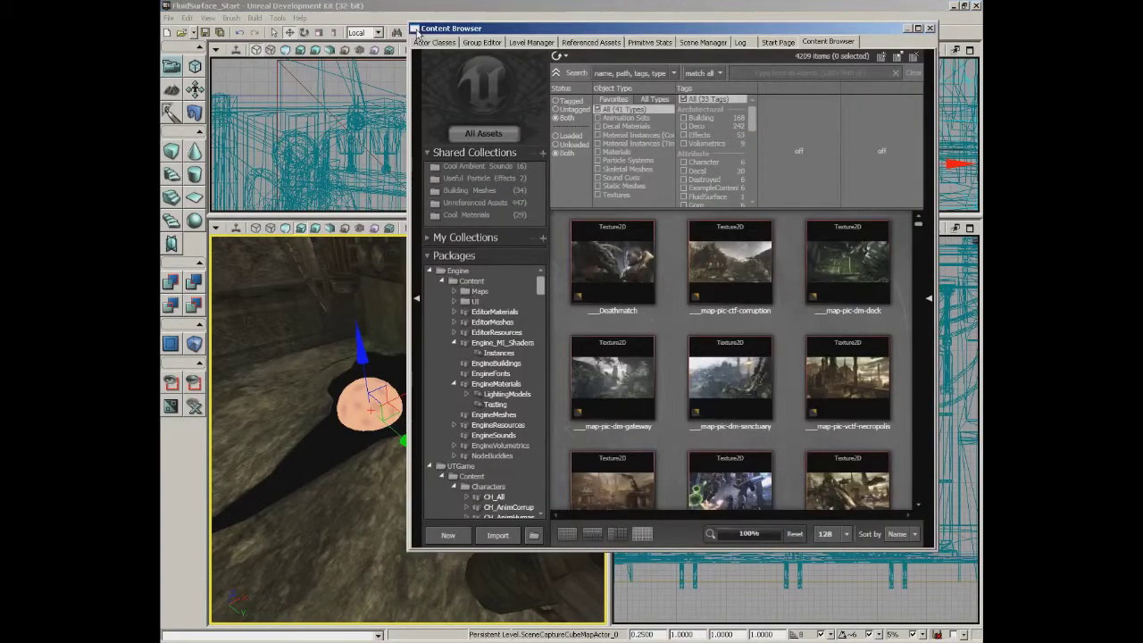
right_click(667, 313)
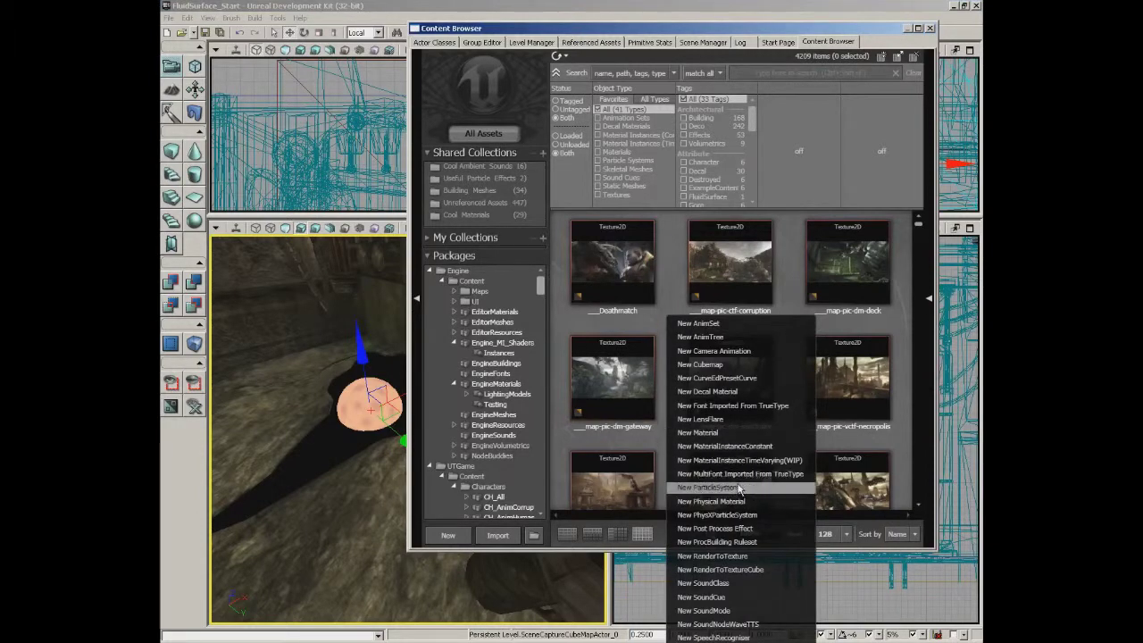
left_click(782, 572)
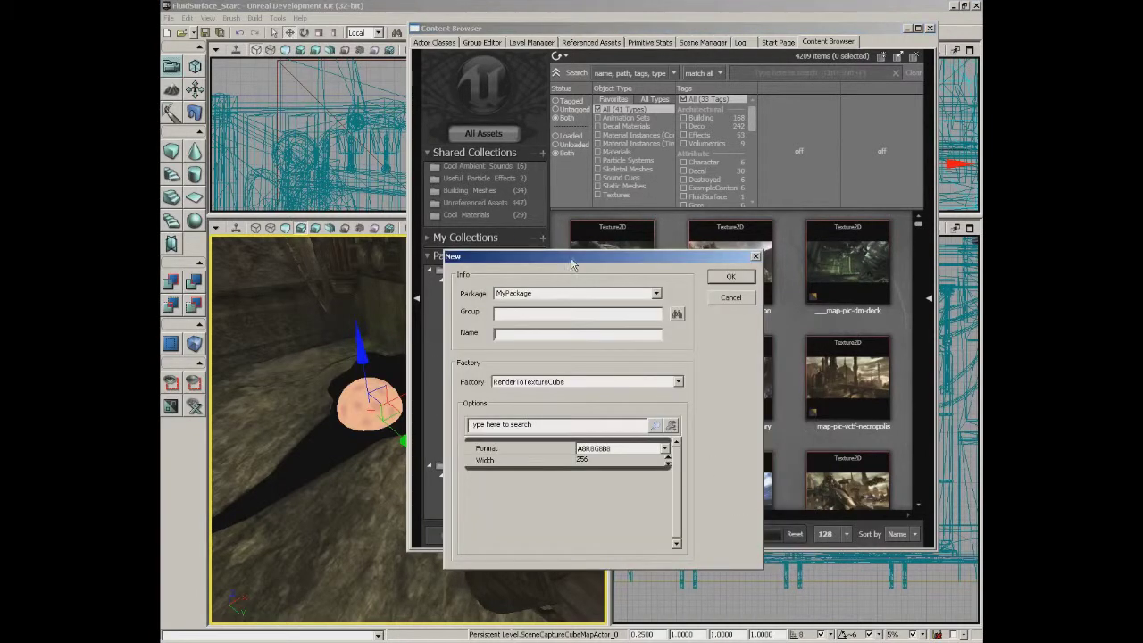
type("FluidPacka")
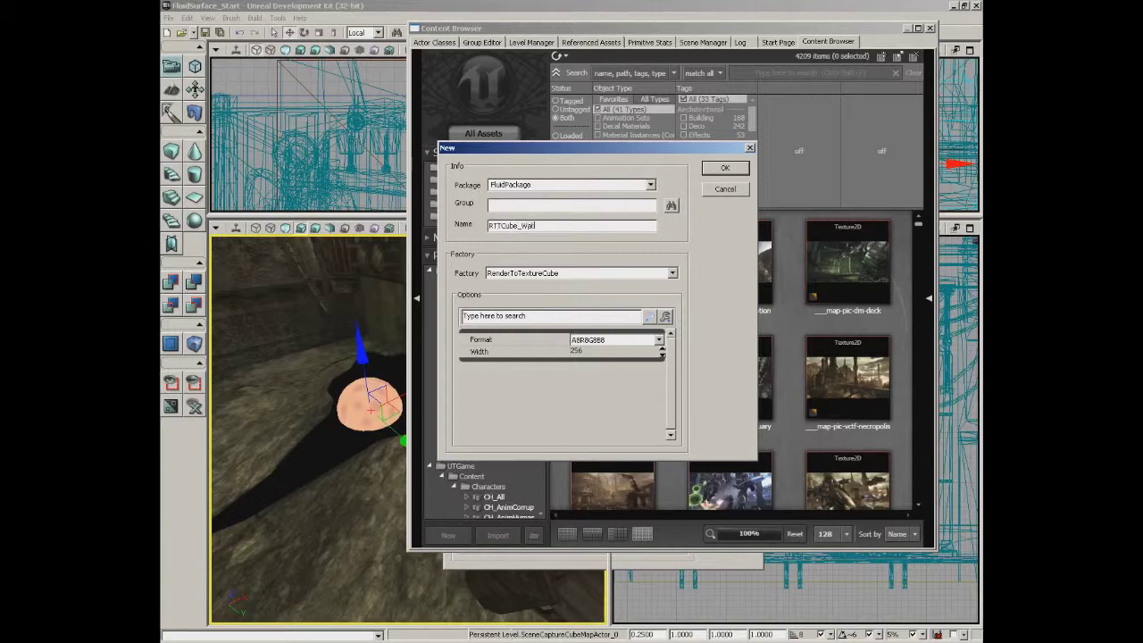
type("ection")
key("Return")
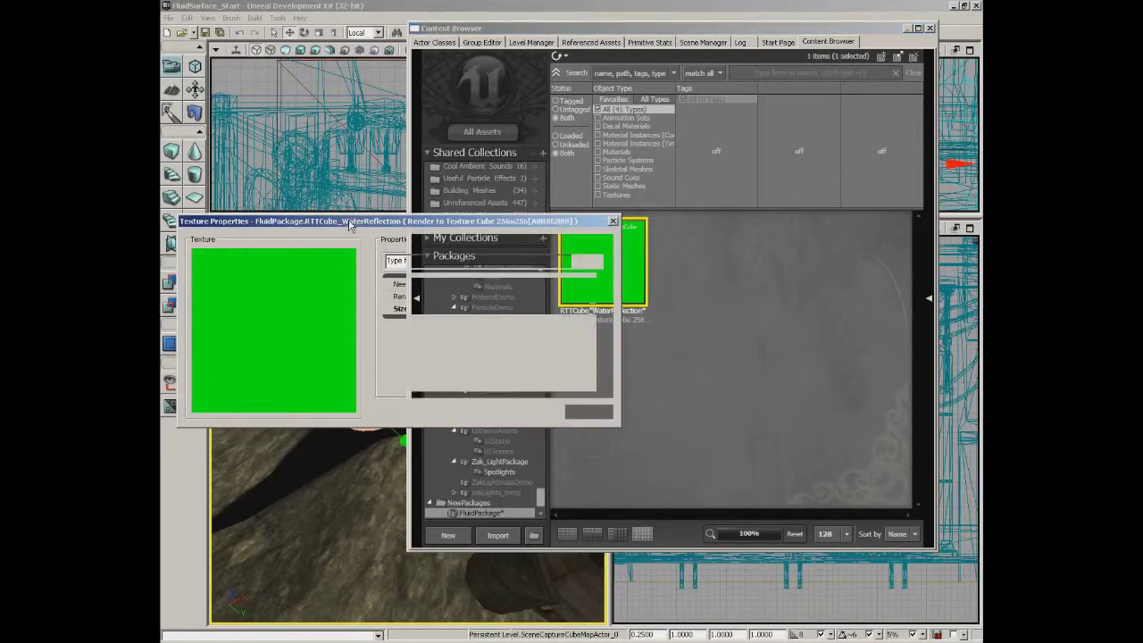
left_click(614, 226)
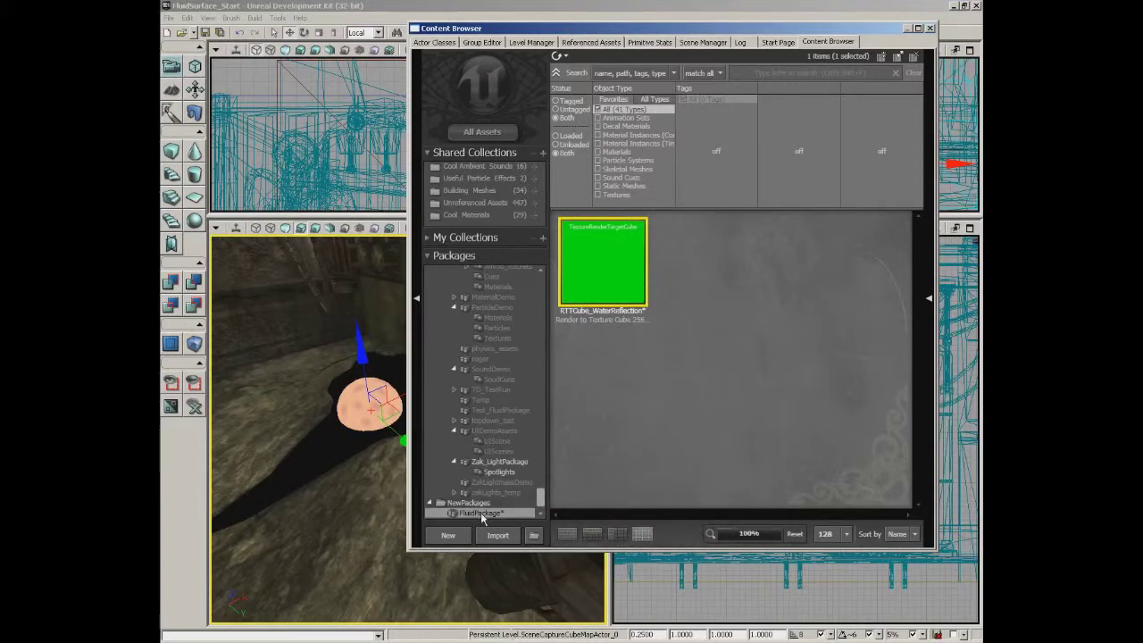
key("ctrl+s")
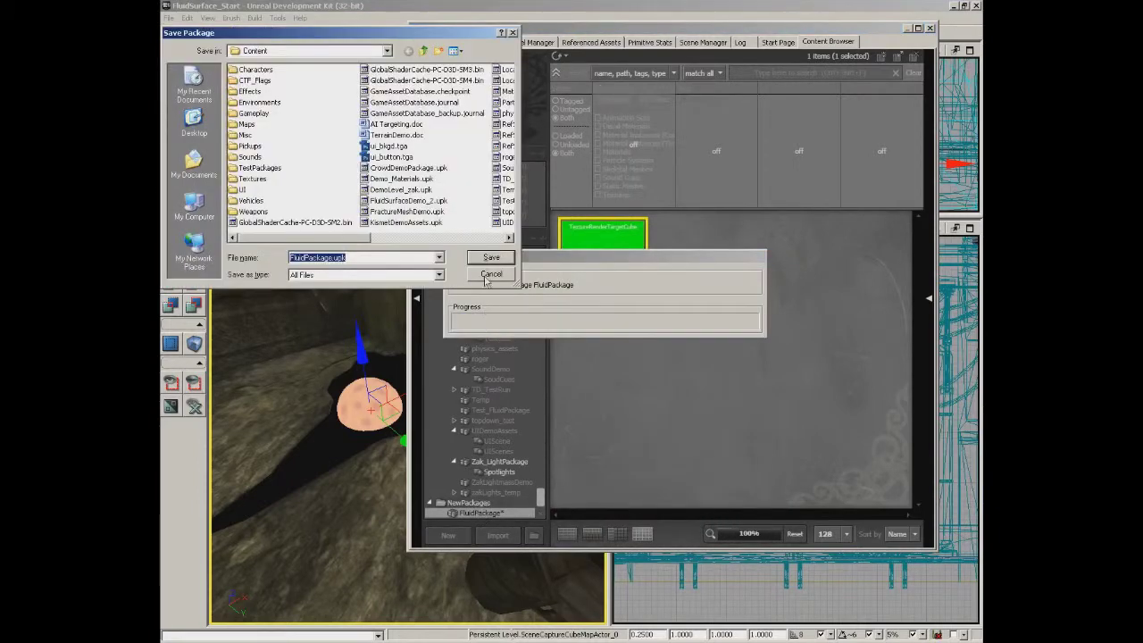
left_click(491, 258)
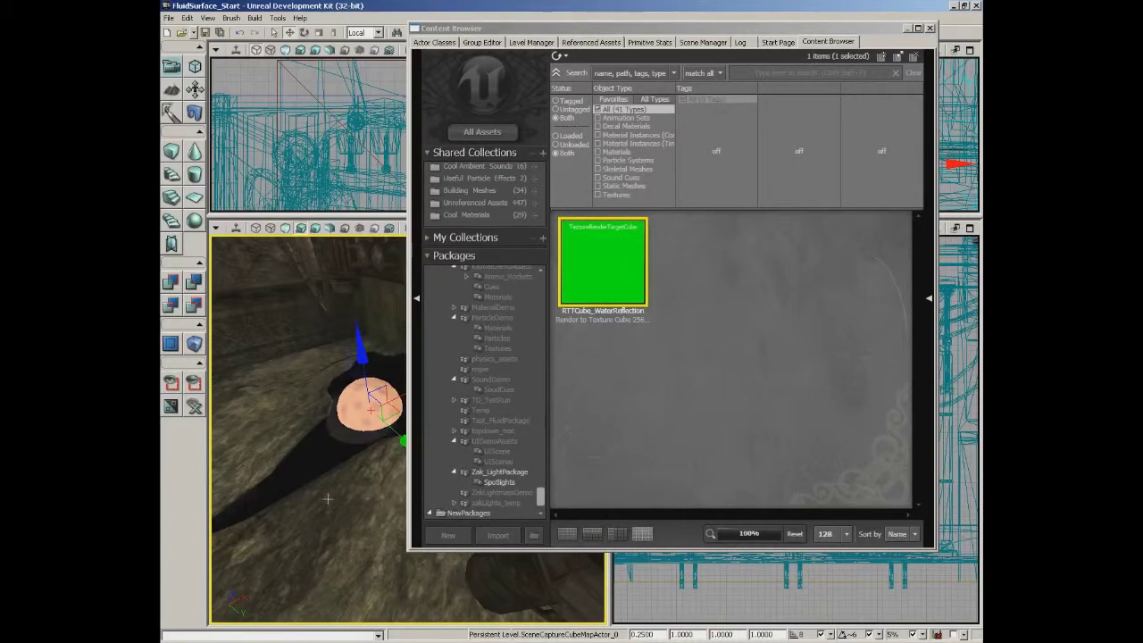
Assign RTTCube_WaterReflection as the scene capture actor's Texture Target and inspect the reflection on its sphere up close
left_click_drag(328, 500, 327, 498)
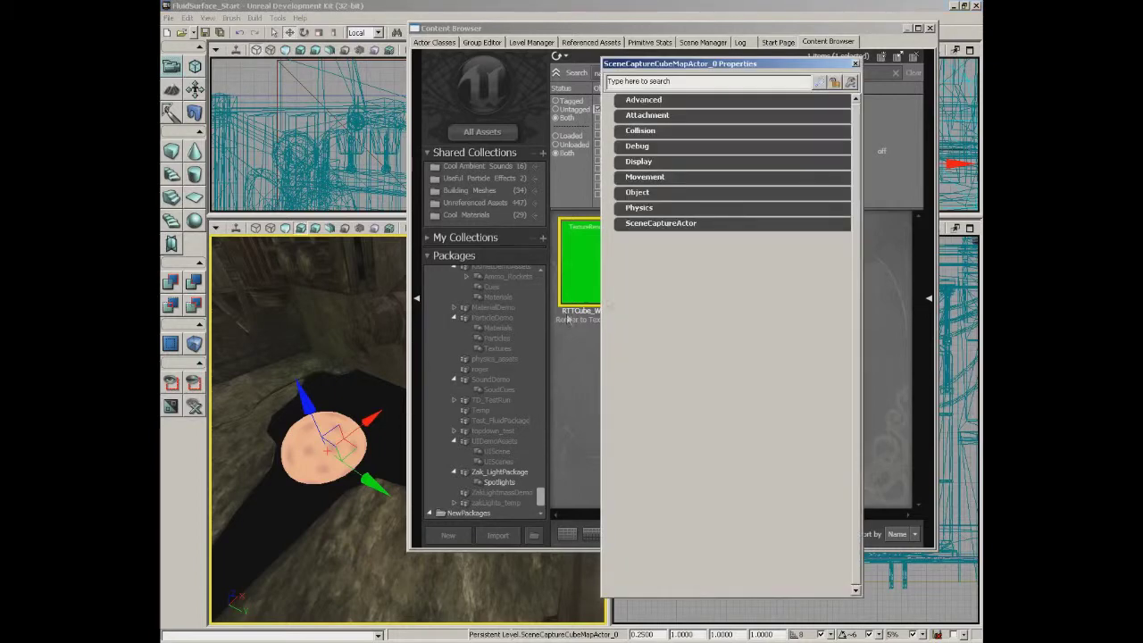
left_click(648, 225)
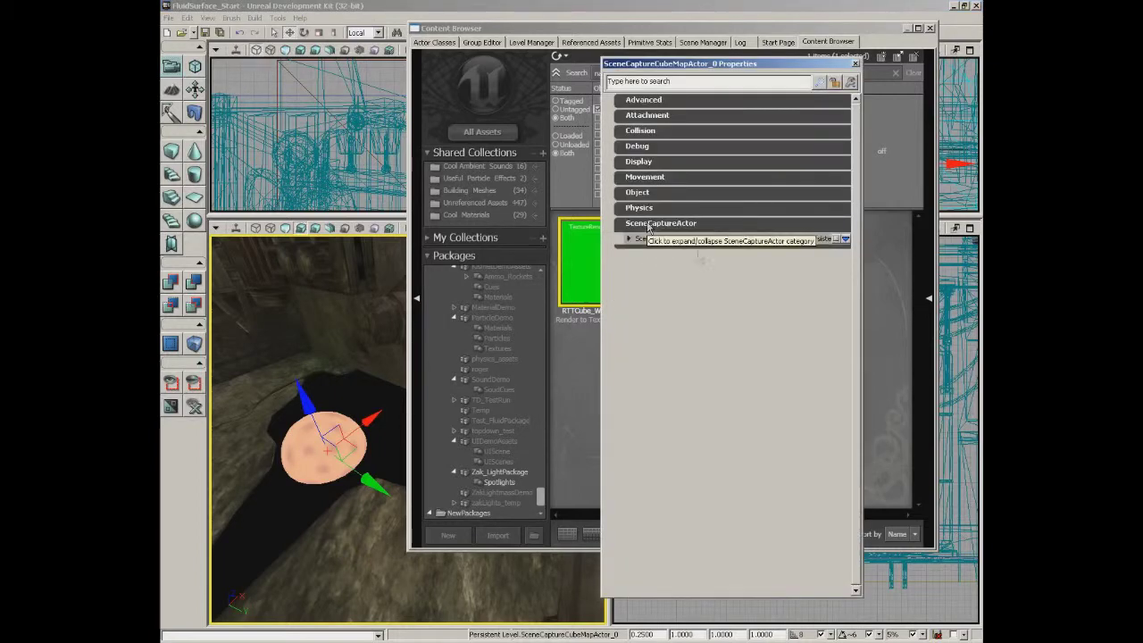
left_click(661, 238)
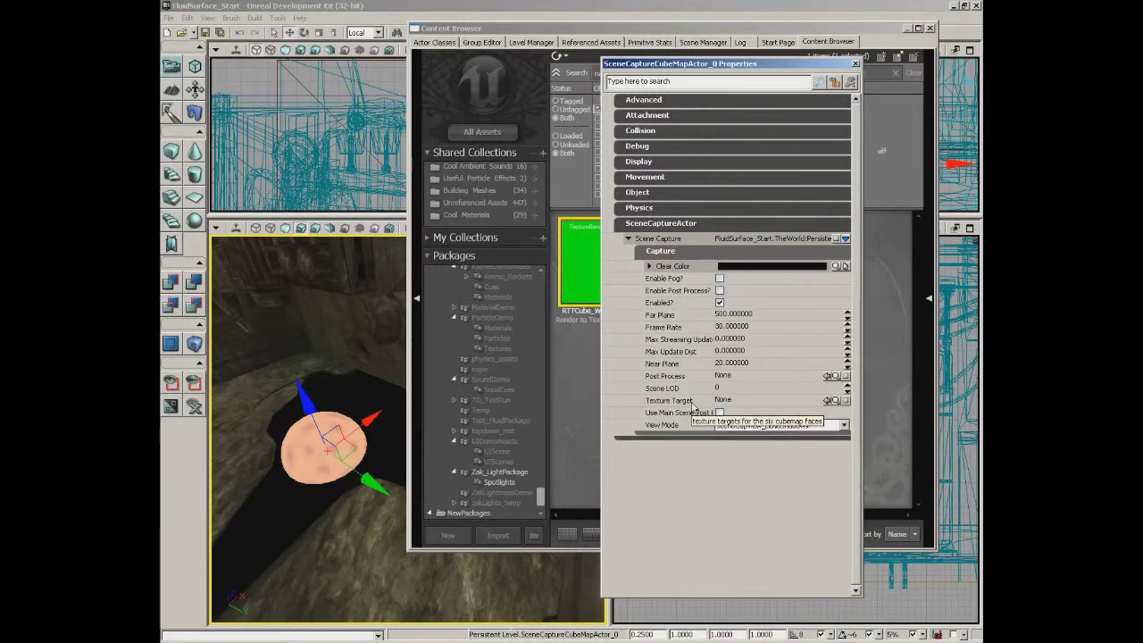
left_click(723, 401)
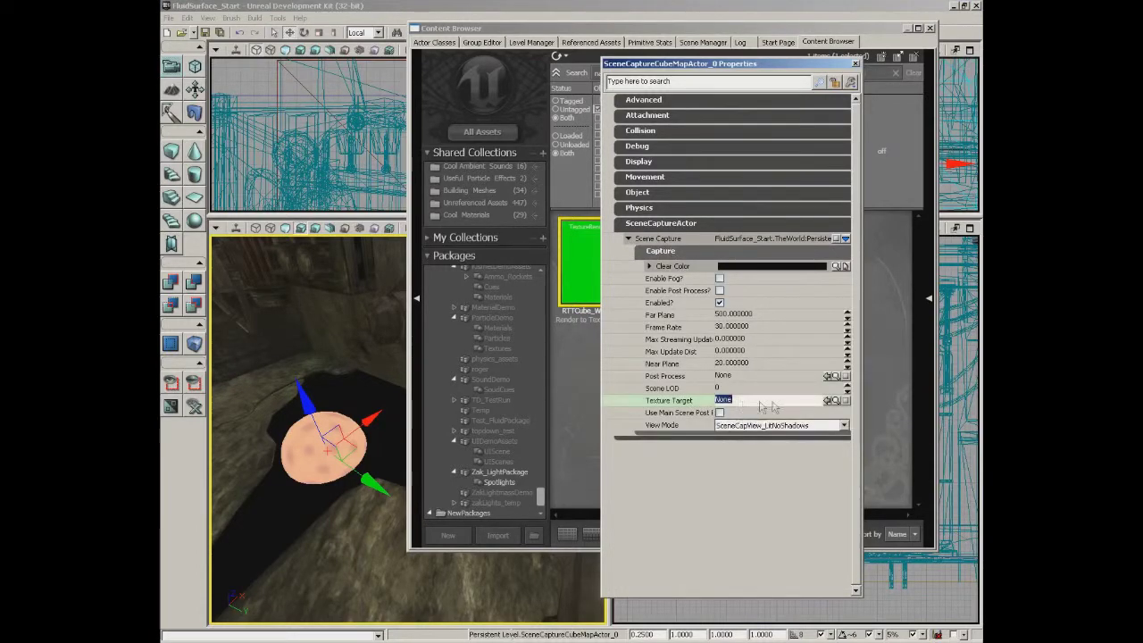
left_click(828, 402)
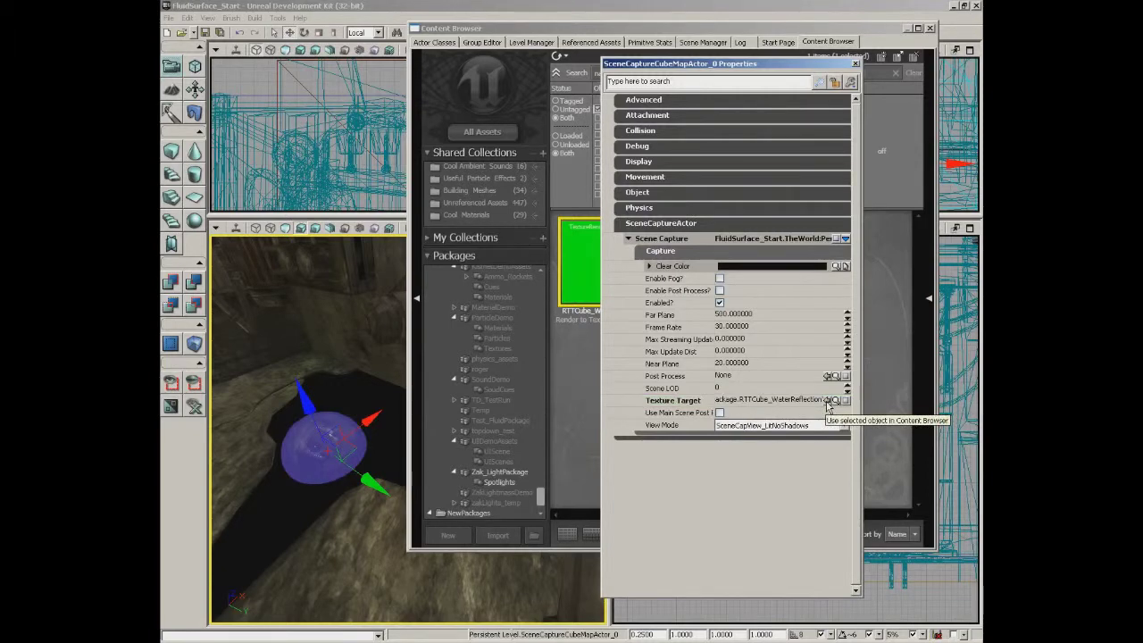
left_click_drag(339, 500, 351, 466)
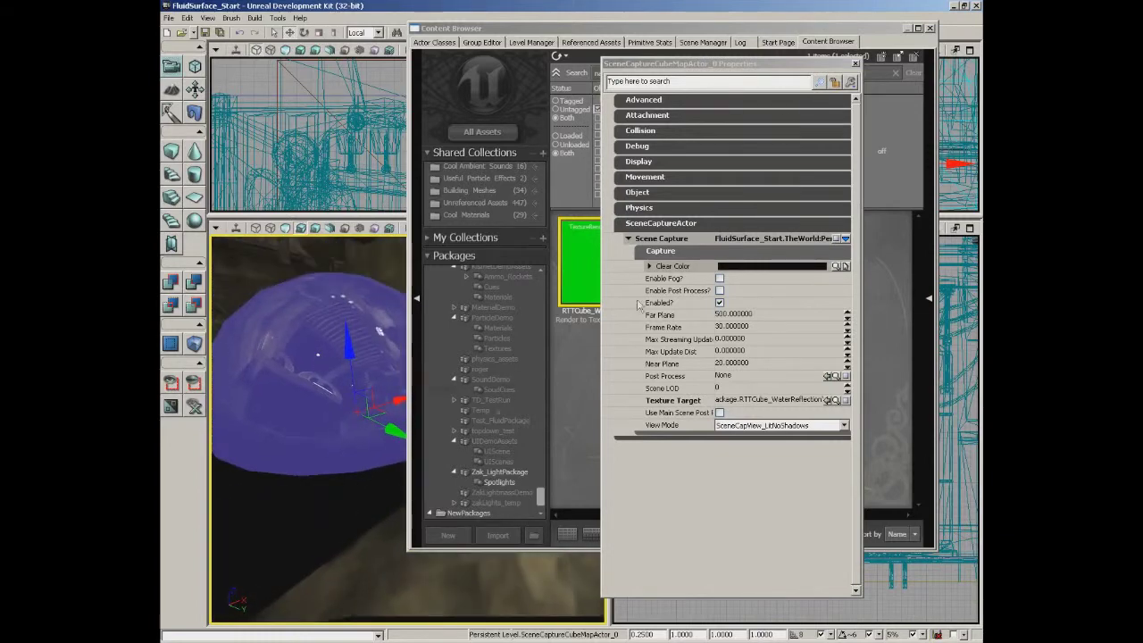
Set the cube map capture actor's Far Plane to 1024, enable post processing for it, and check the sphere's reflection
left_click(856, 63)
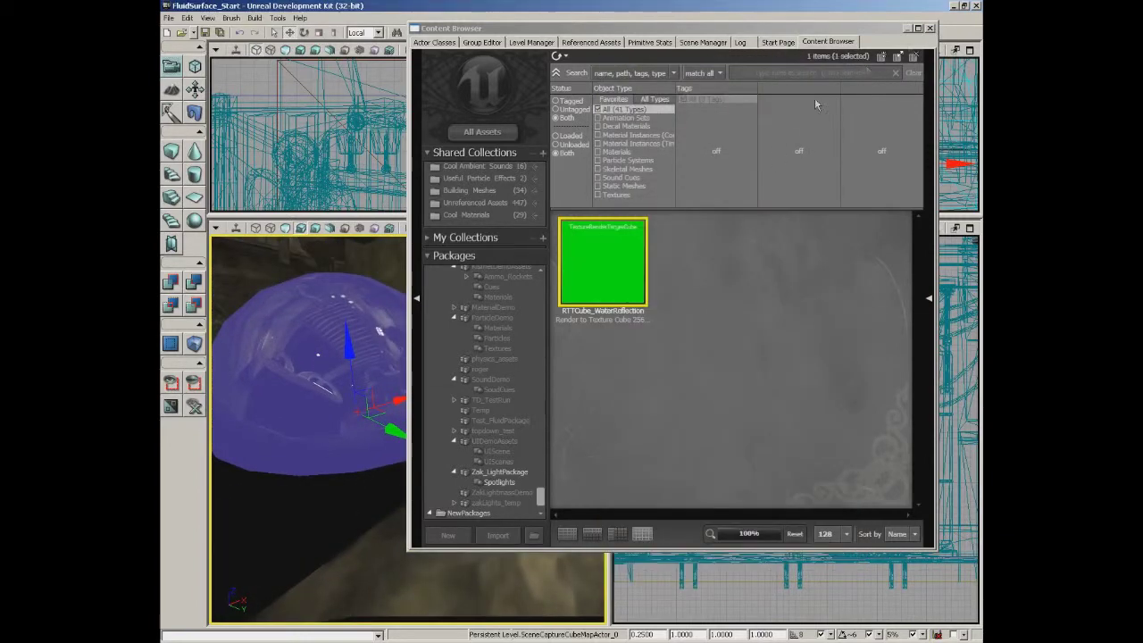
double_click(374, 373)
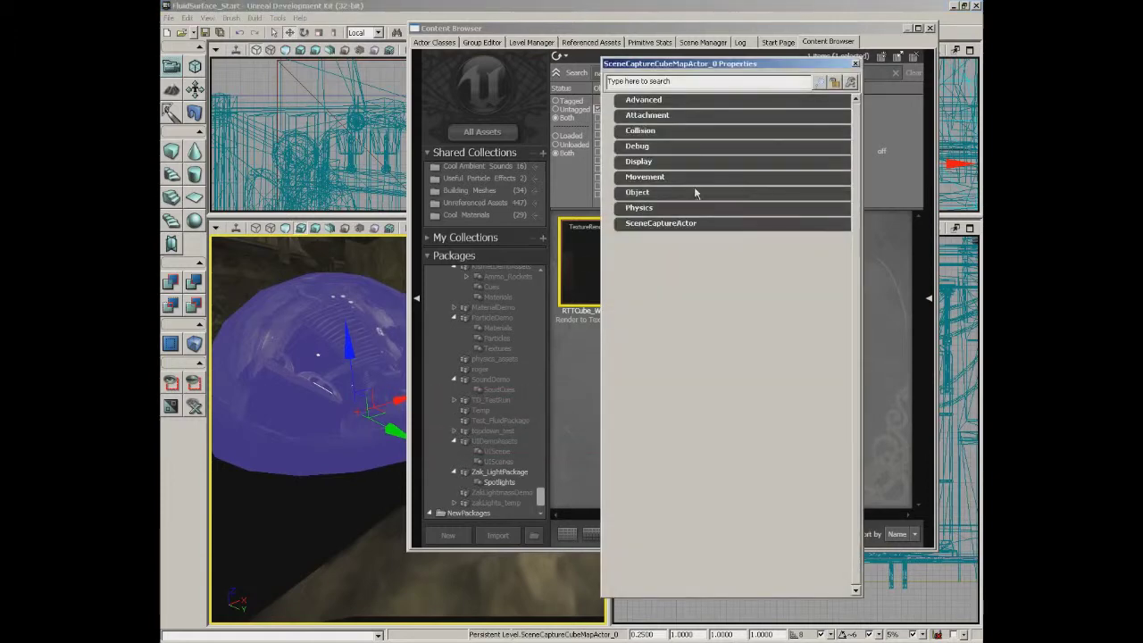
left_click(670, 224)
left_click(662, 239)
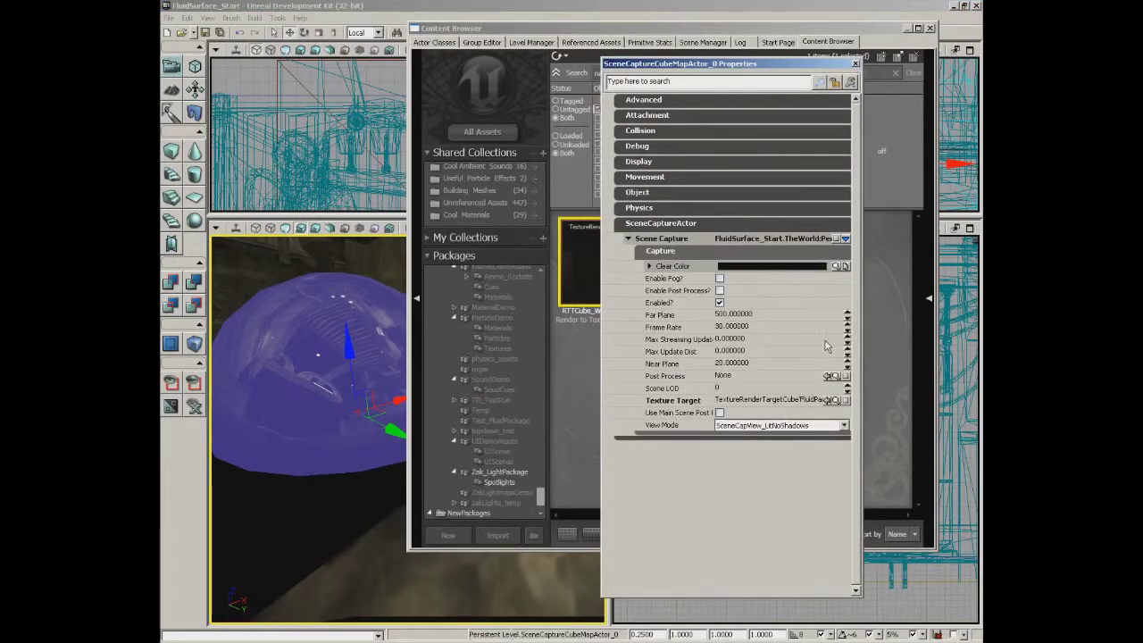
left_click(743, 318)
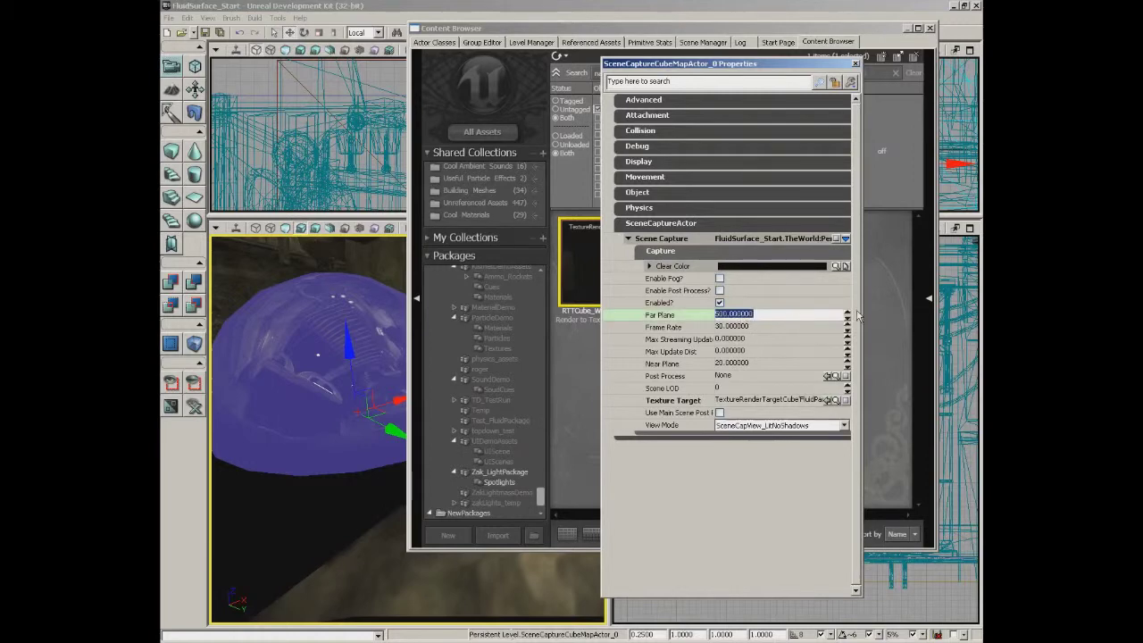
type("1024")
left_click(720, 291)
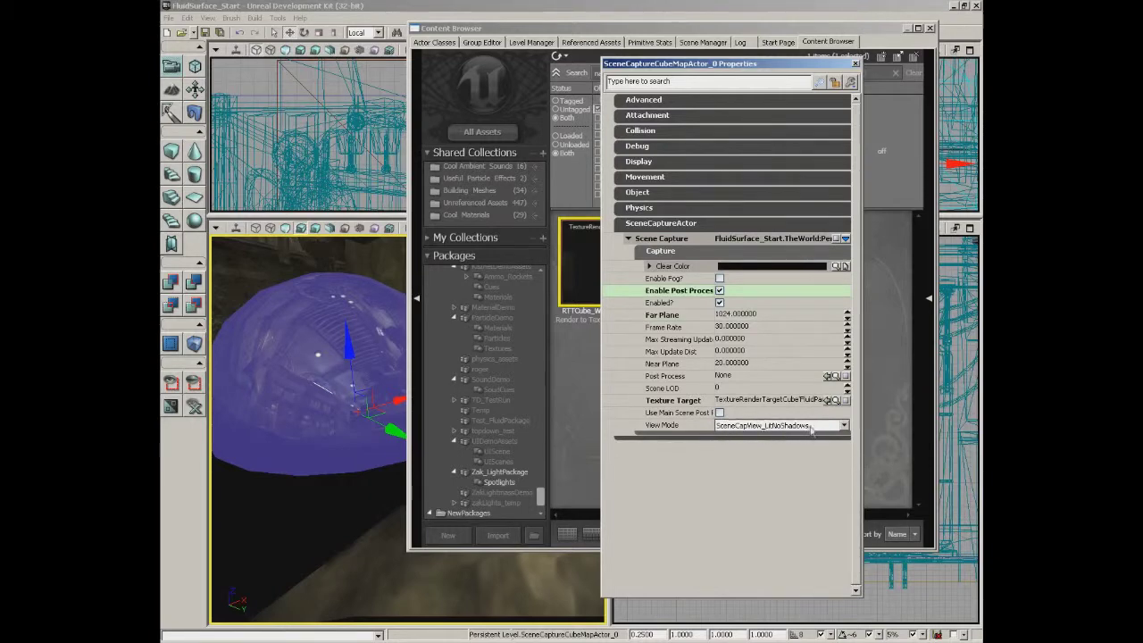
left_click(856, 64)
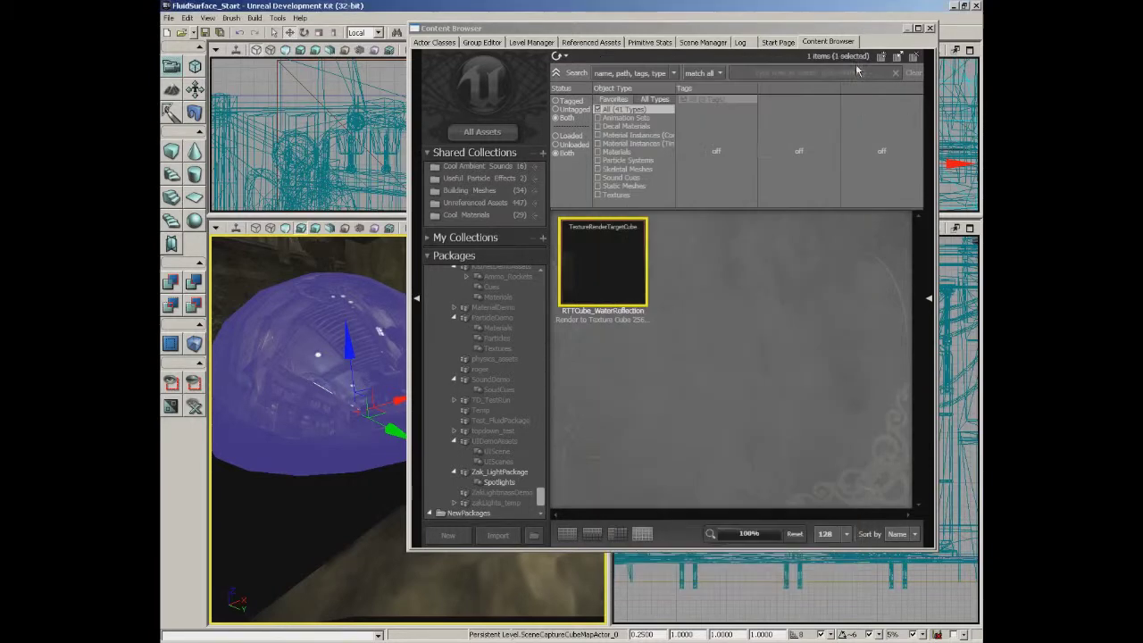
left_click_drag(358, 559, 371, 559)
right_click_drag(372, 559, 399, 557)
left_click_drag(400, 559, 308, 539)
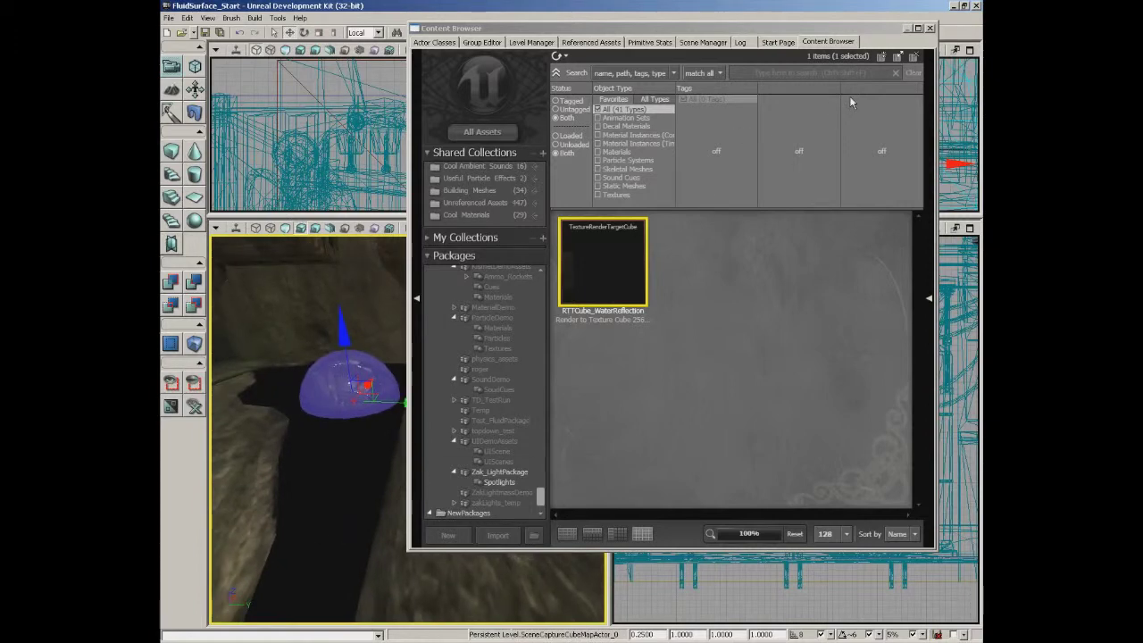
left_click(931, 30)
Create a new material named M_waterPuddle in FluidPackage
mouse_move(534, 421)
right_mouse_down()
mouse_move(523, 449)
mouse_move(513, 429)
right_mouse_up()
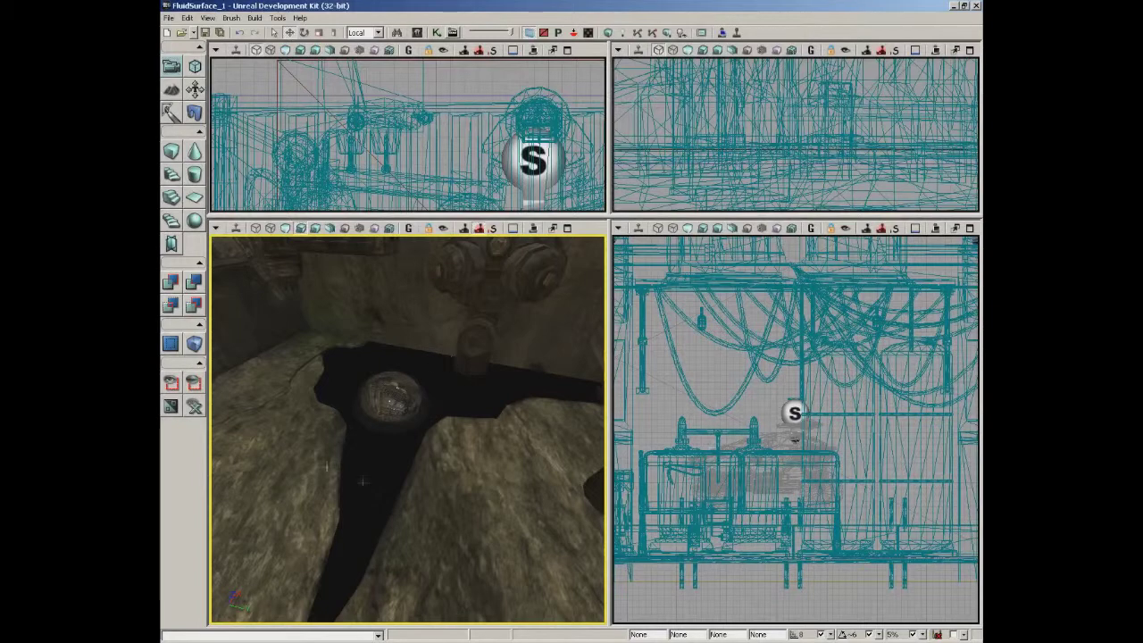
left_click(417, 33)
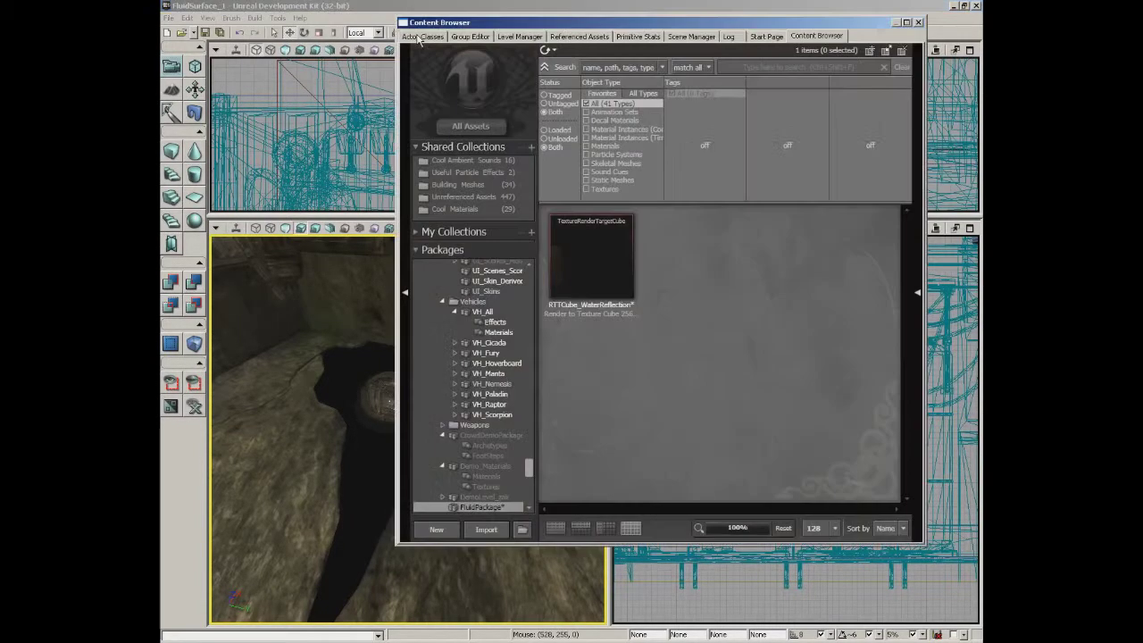
right_click(678, 252)
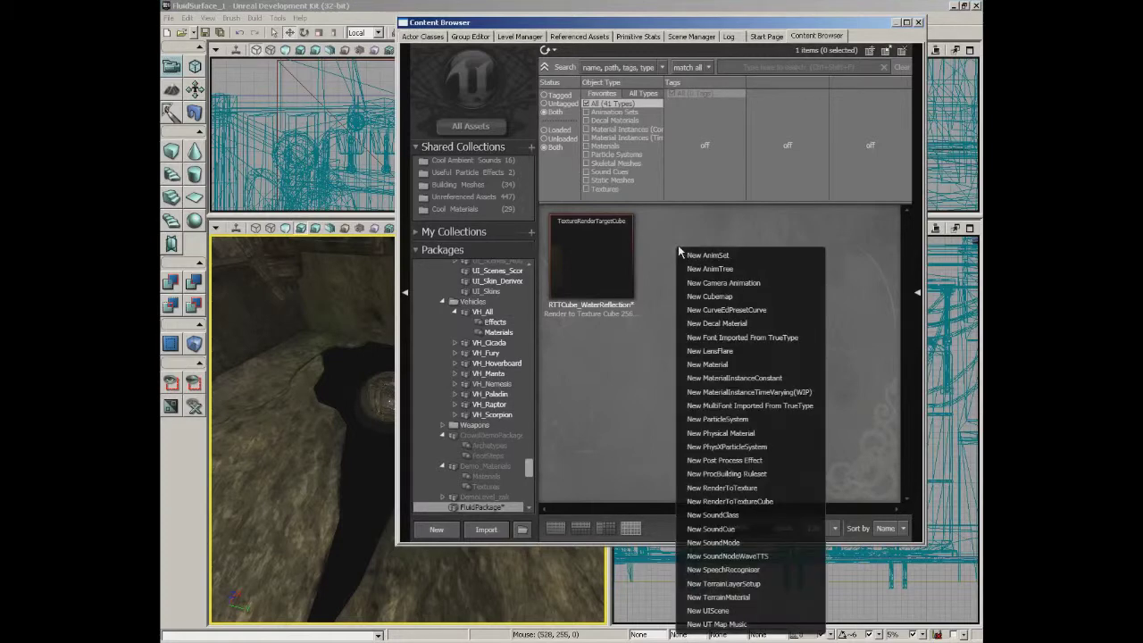
left_click(710, 364)
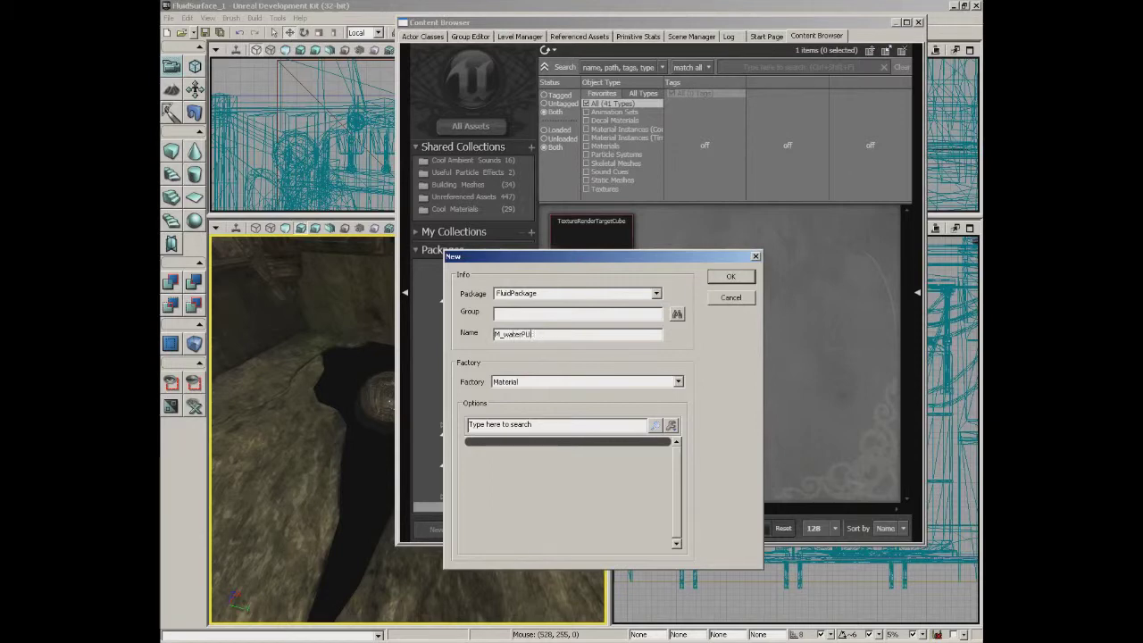
type("M_waterPuddle")
left_click(731, 276)
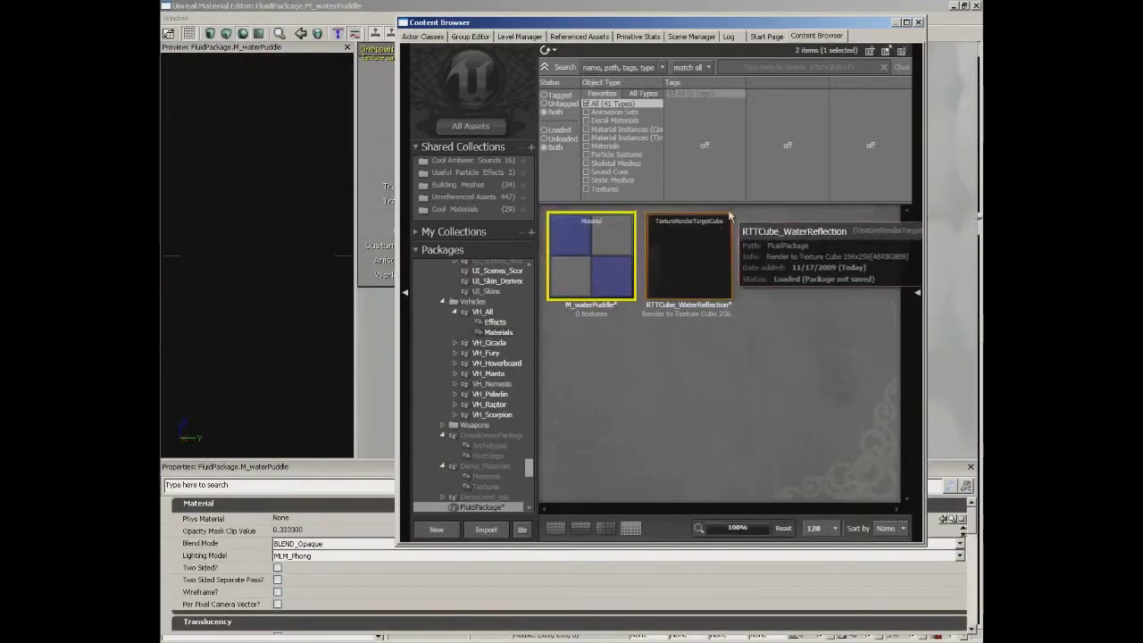
Select RTTCube_WaterReflection in the Content Browser and set the M_waterPuddle material's Blend Mode to BLEND_Translucent
left_click(722, 261)
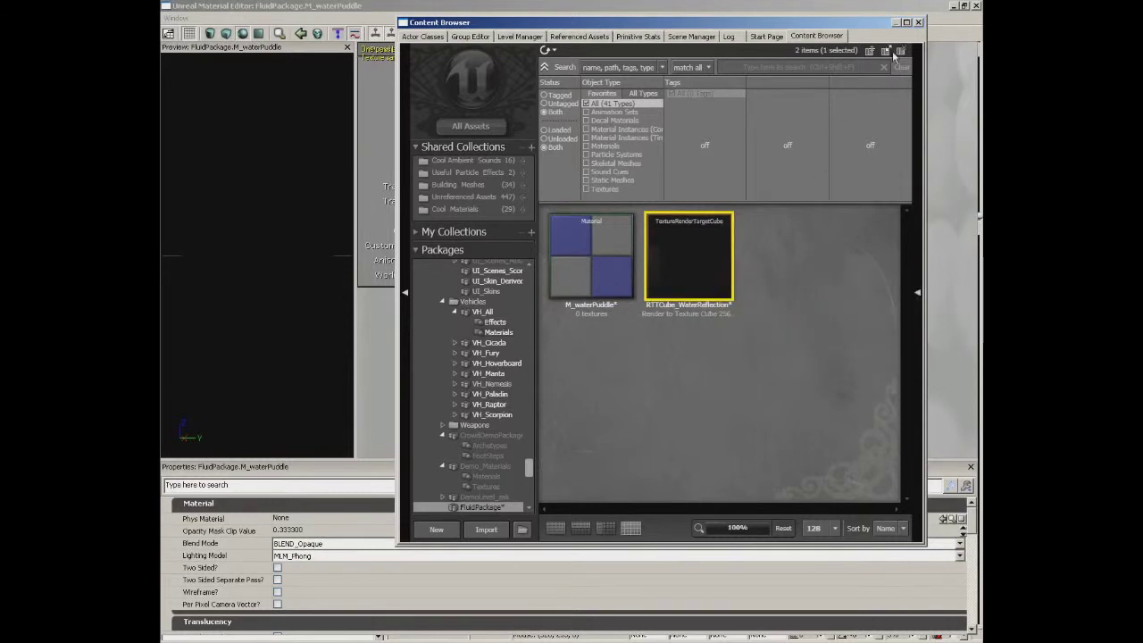
left_click(918, 23)
left_click_drag(682, 235, 761, 307)
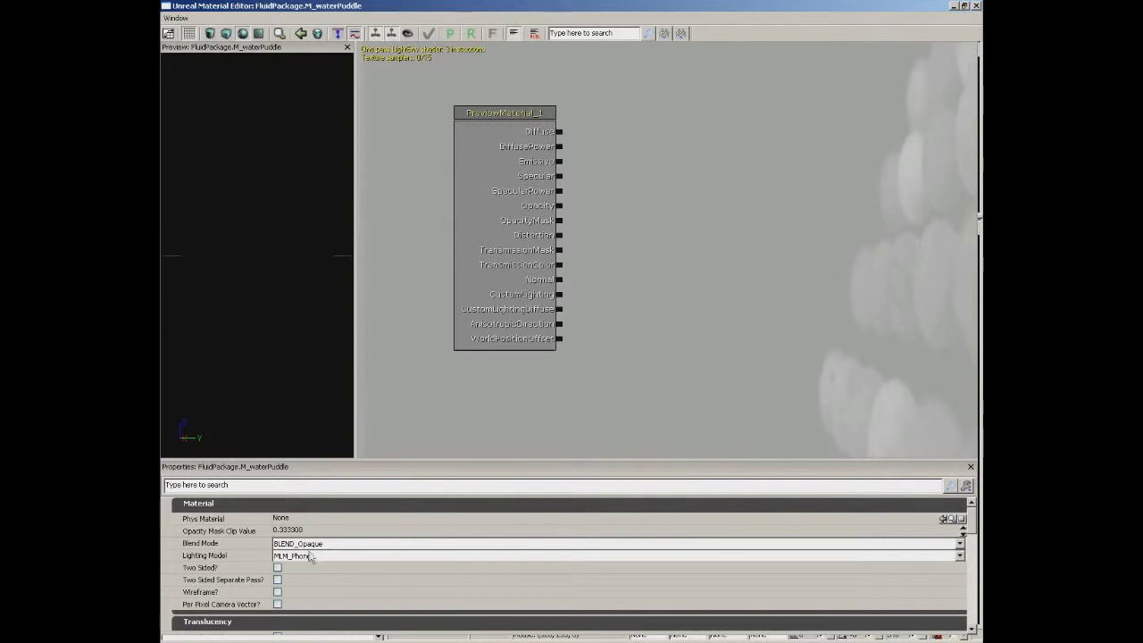
left_click(337, 544)
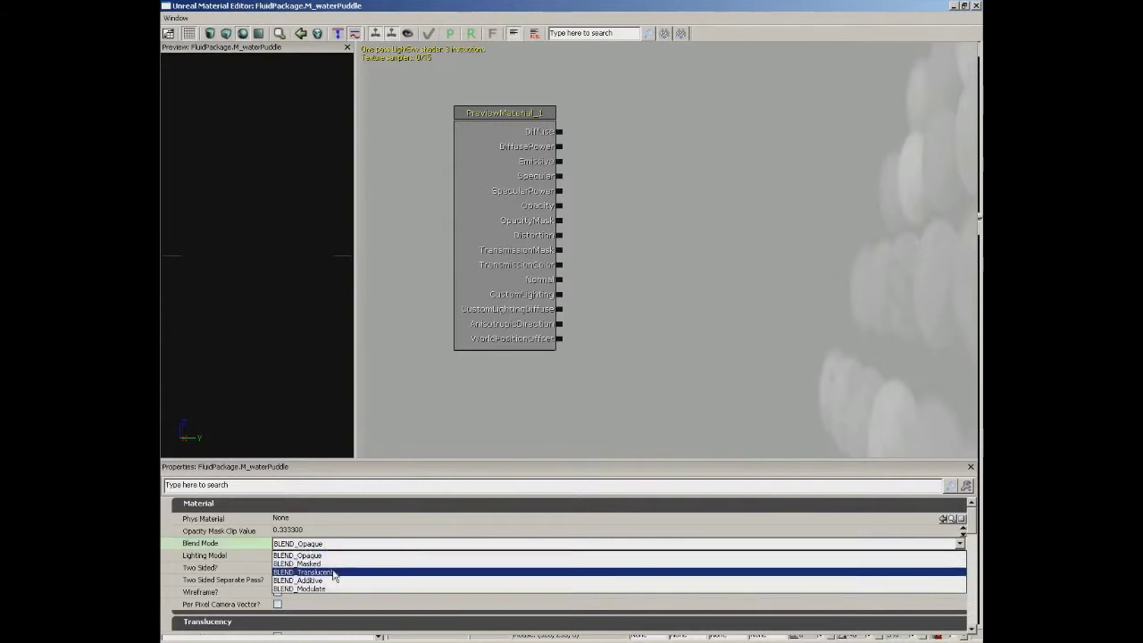
left_click(334, 573)
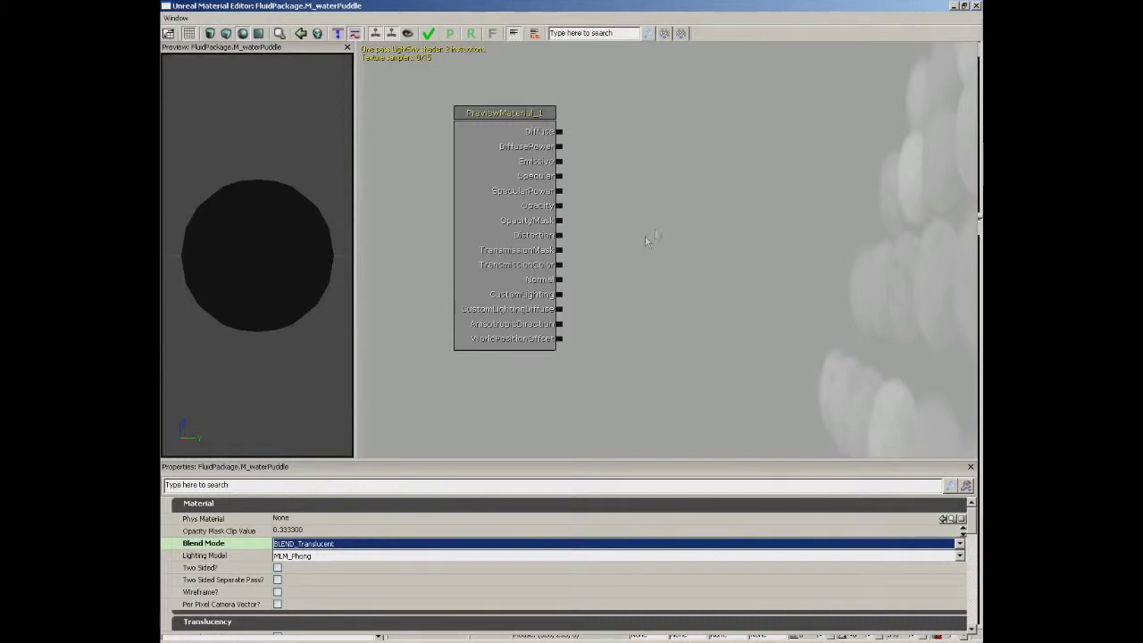
Add a Texture Sample node using RTTCube_WaterReflection and, above it, a Constant node with R set to 1.5
left_click(729, 229)
left_click_drag(746, 192, 719, 218)
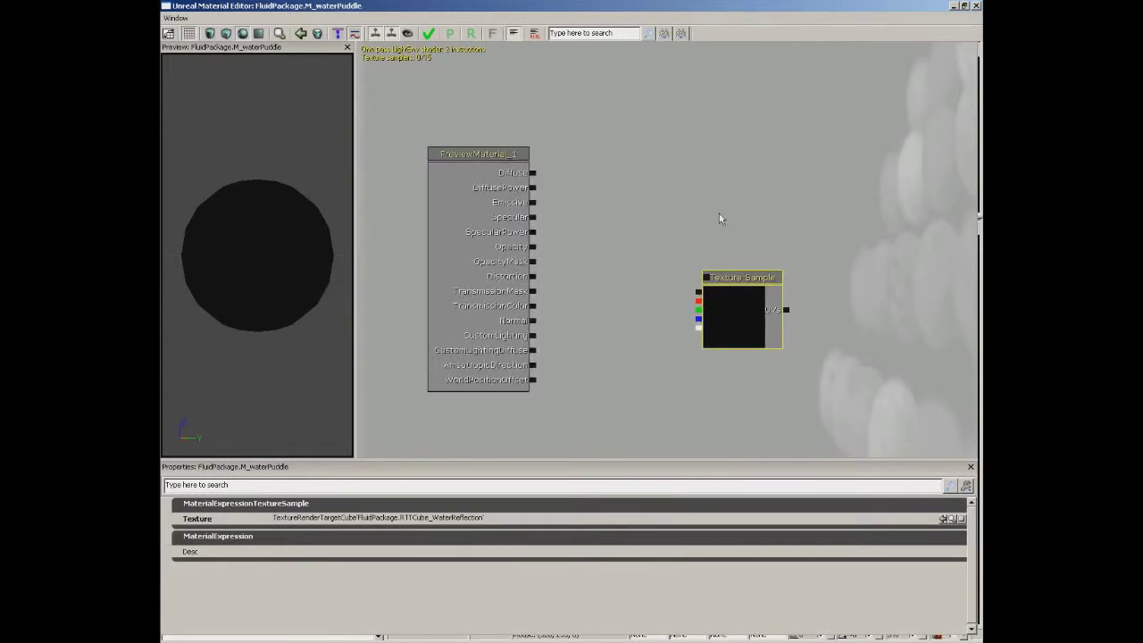
left_click(718, 198)
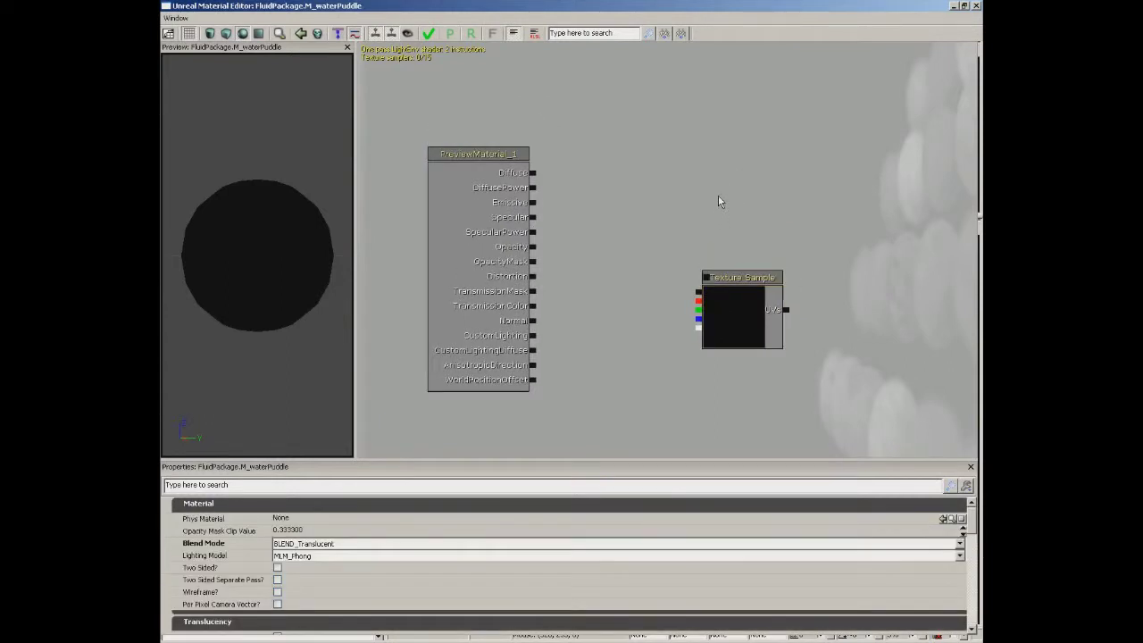
left_click(728, 197)
left_click_drag(763, 243, 746, 202)
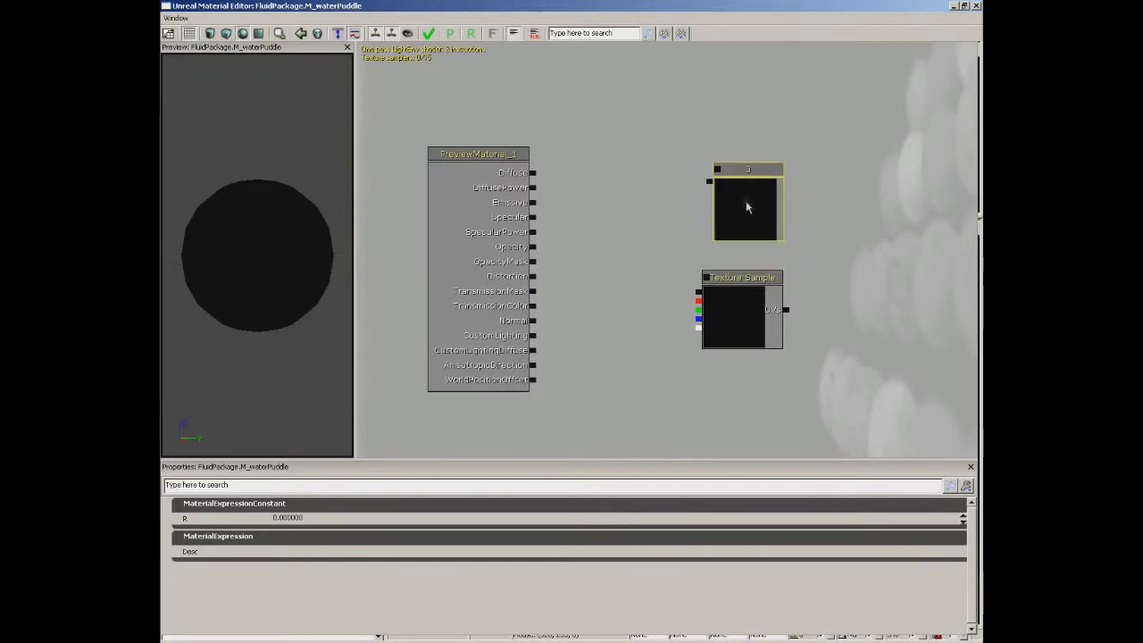
left_click(294, 518)
type("1")
key("Return")
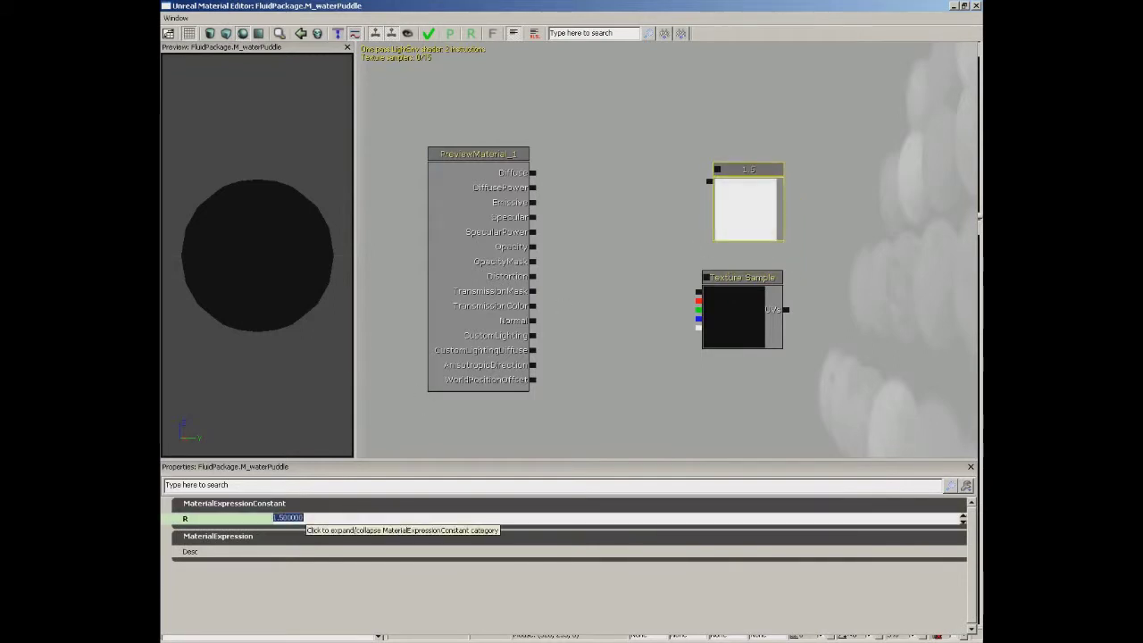
Multiply the Texture Sample by the 1.5 constant and feed the result into the material's Diffuse input
left_click(619, 254)
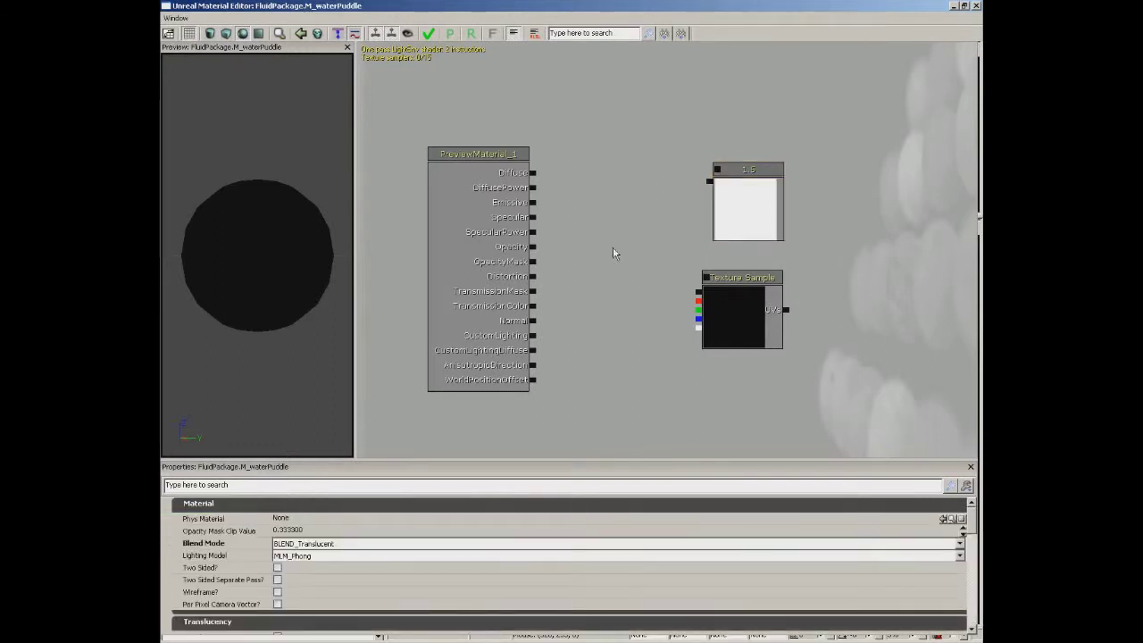
left_click(612, 245)
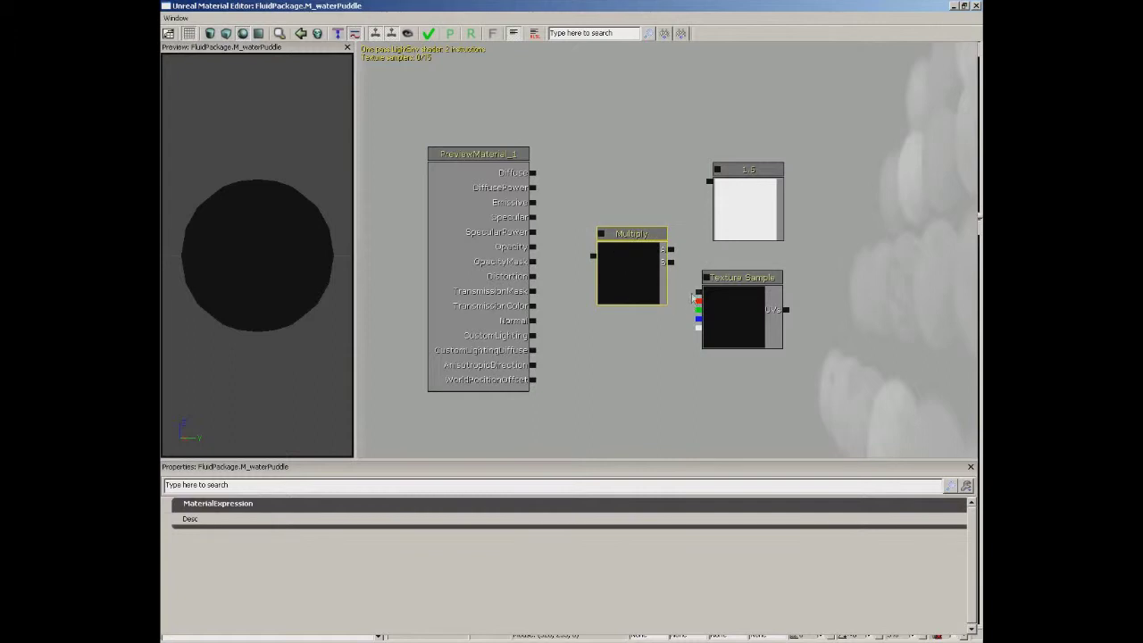
left_click_drag(698, 292, 711, 186)
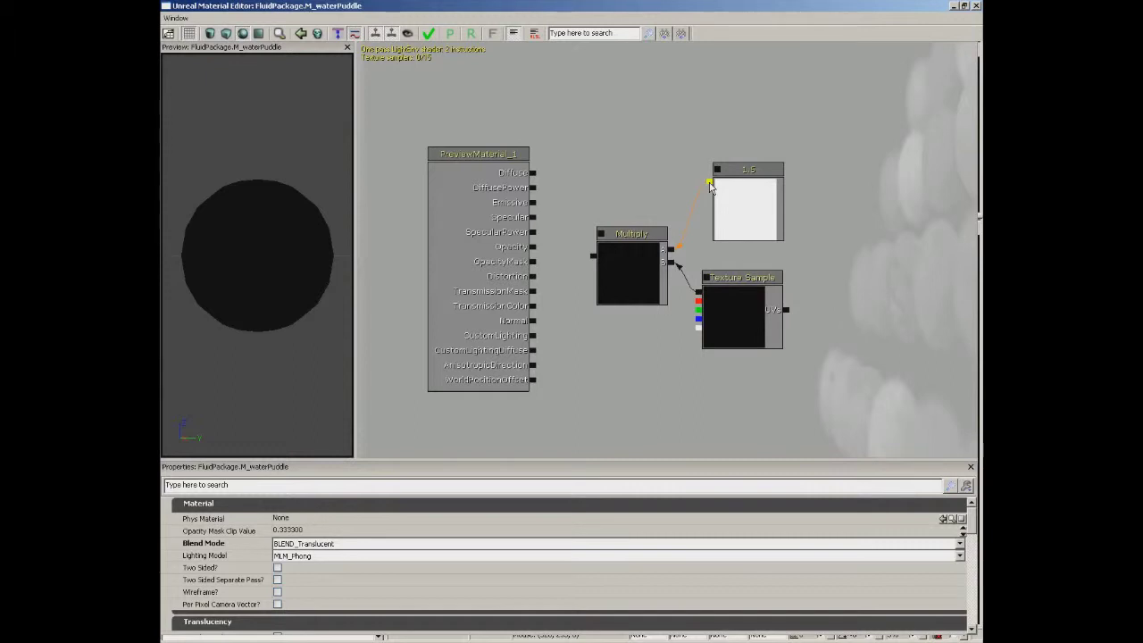
left_click_drag(593, 257, 533, 173)
left_click_drag(296, 235, 161, 258)
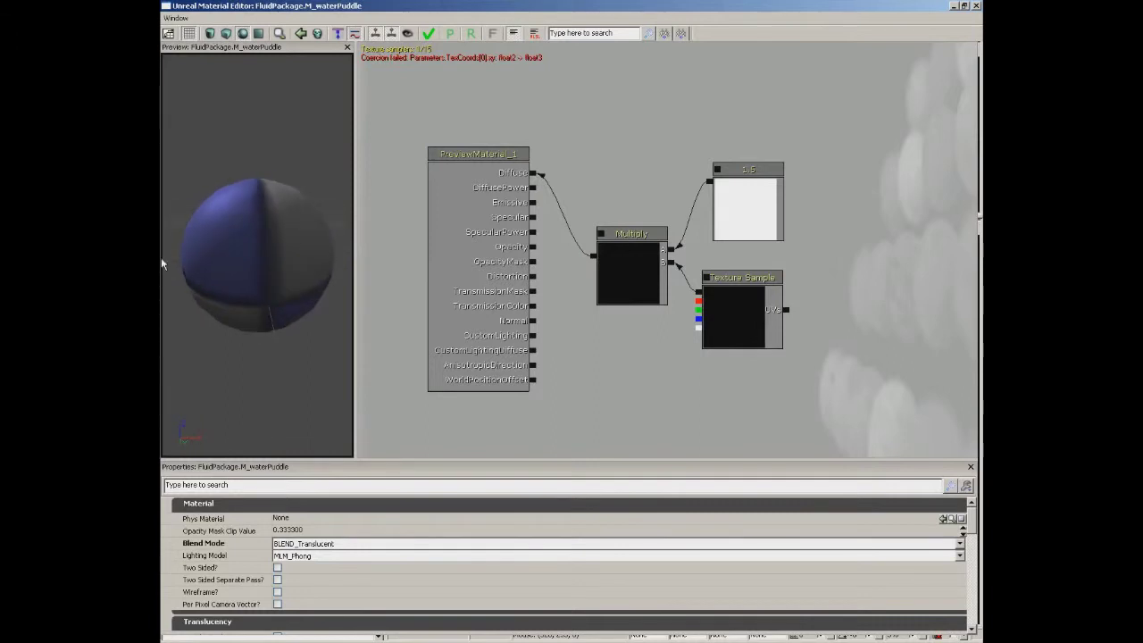
Move the Multiply, Constant and Texture Sample nodes together, and add a Reflection Vector node beyond the Texture Sample
left_click_drag(802, 123, 627, 390, "ctrl+alt")
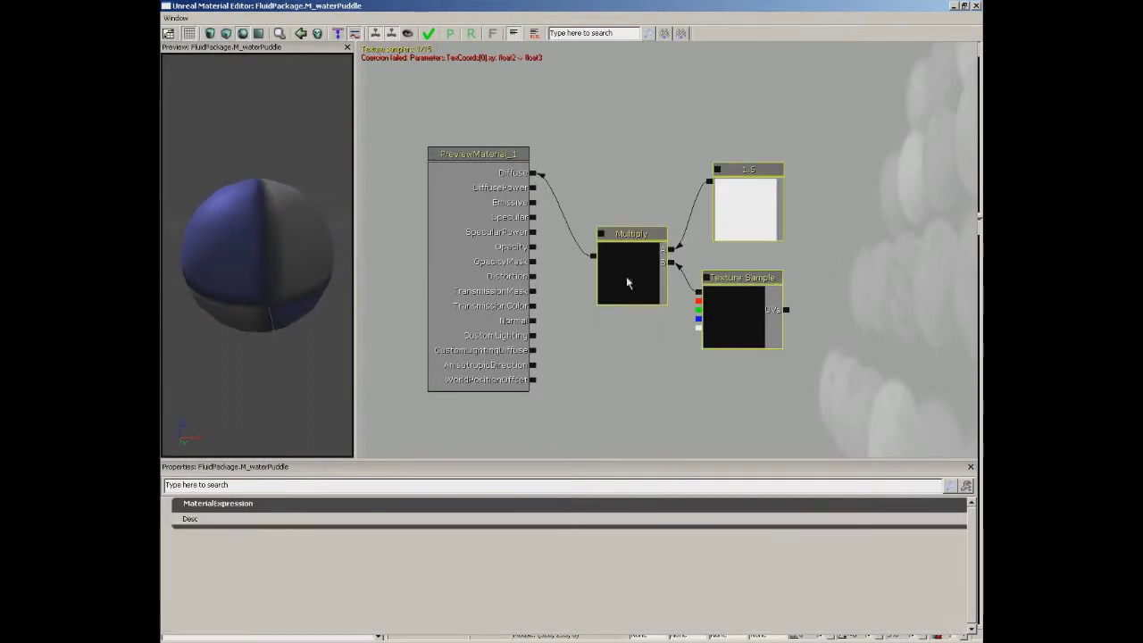
left_click_drag(626, 277, 645, 185, "ctrl")
left_click_drag(677, 316, 722, 348)
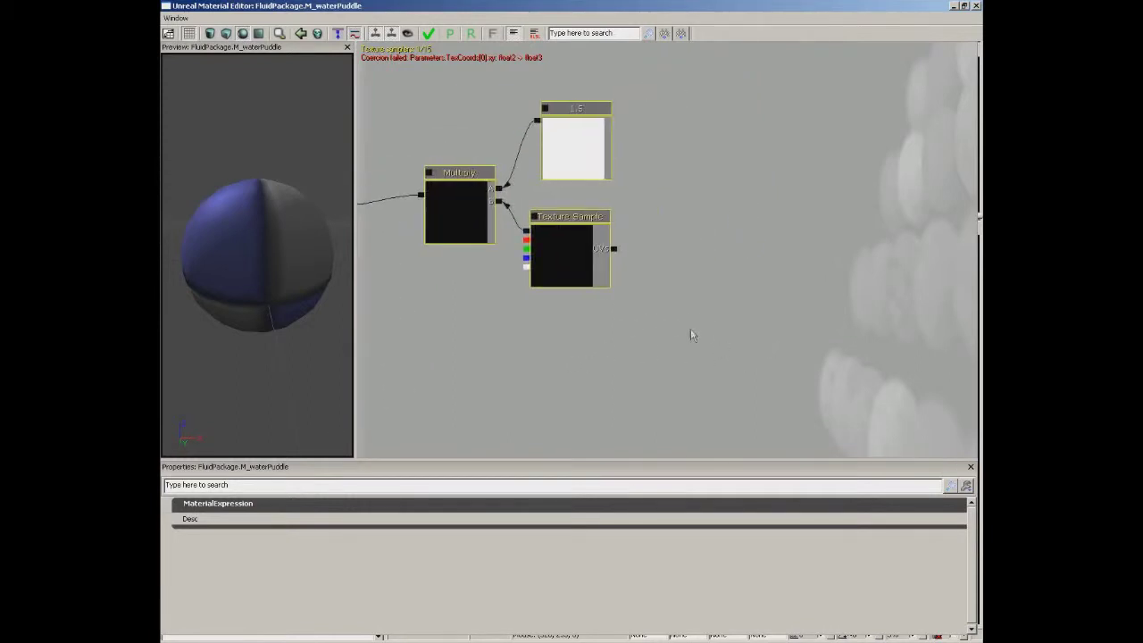
right_click(704, 209)
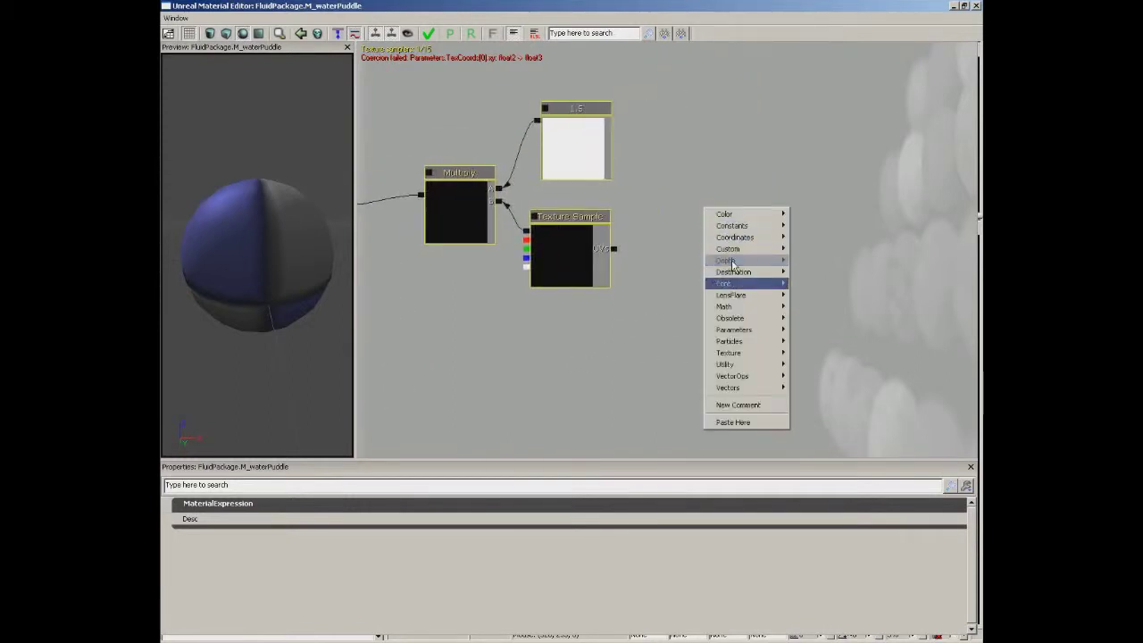
mouse_move(749, 393)
left_click(834, 479)
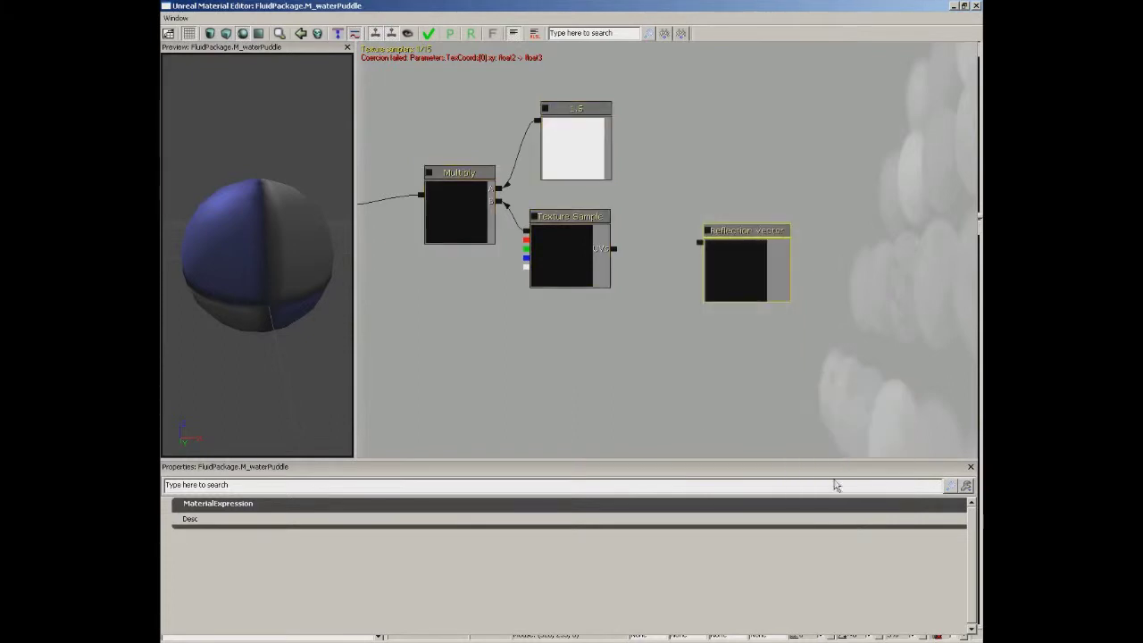
left_click_drag(748, 280, 777, 266)
Add a ComponentMask node with the R, G and B channels enabled between the Texture Sample and Reflection Vector nodes
right_click(661, 250)
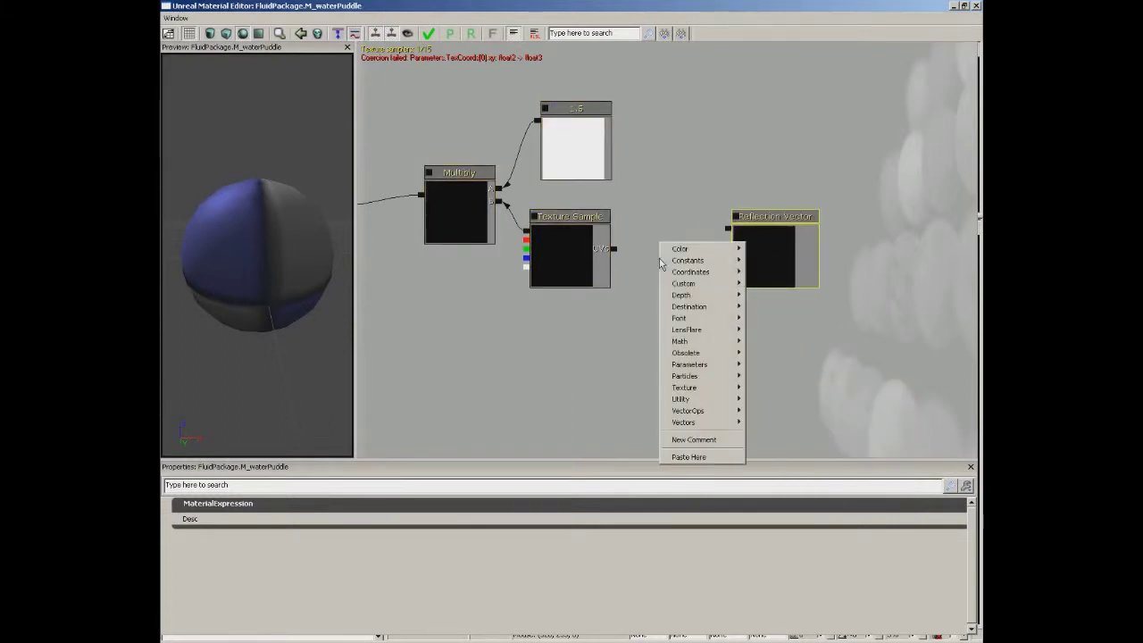
mouse_move(672, 261)
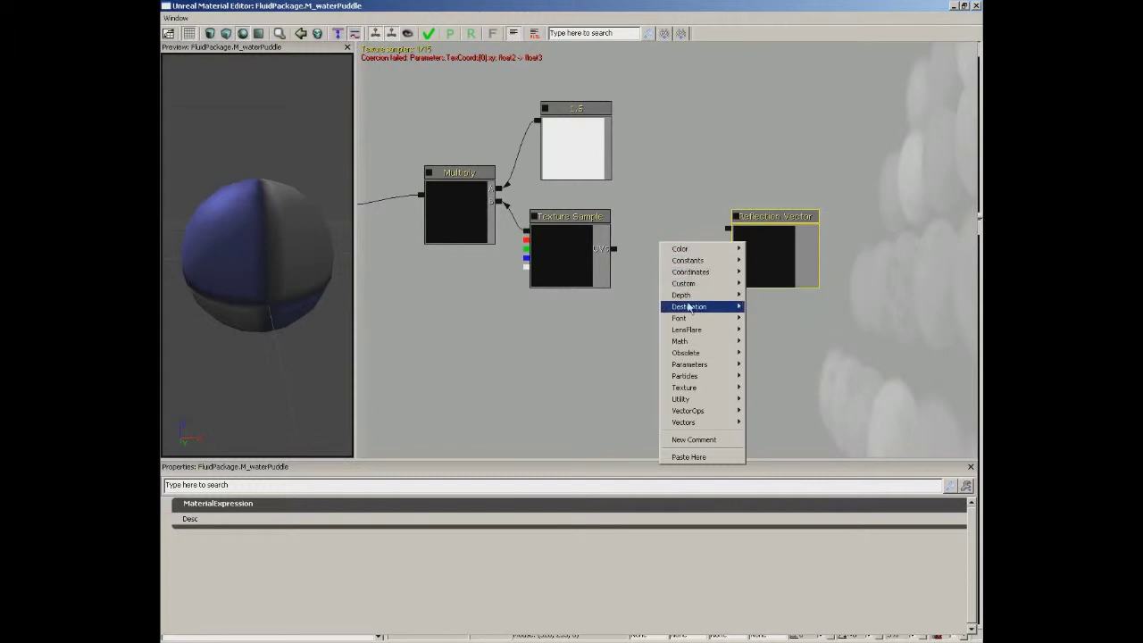
mouse_move(699, 402)
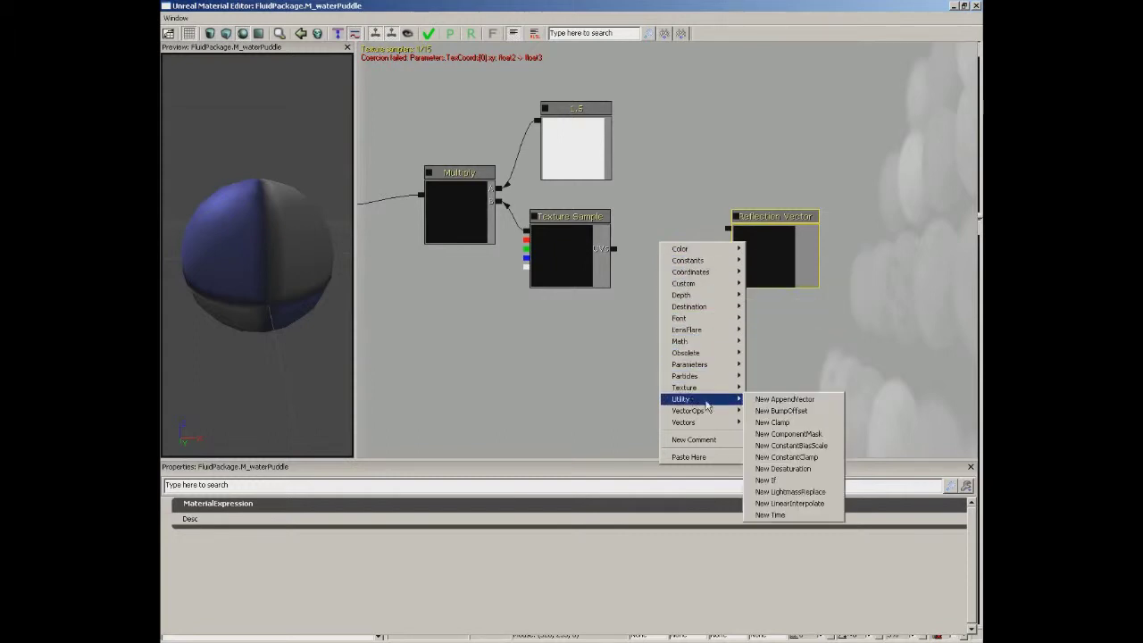
left_click(785, 436)
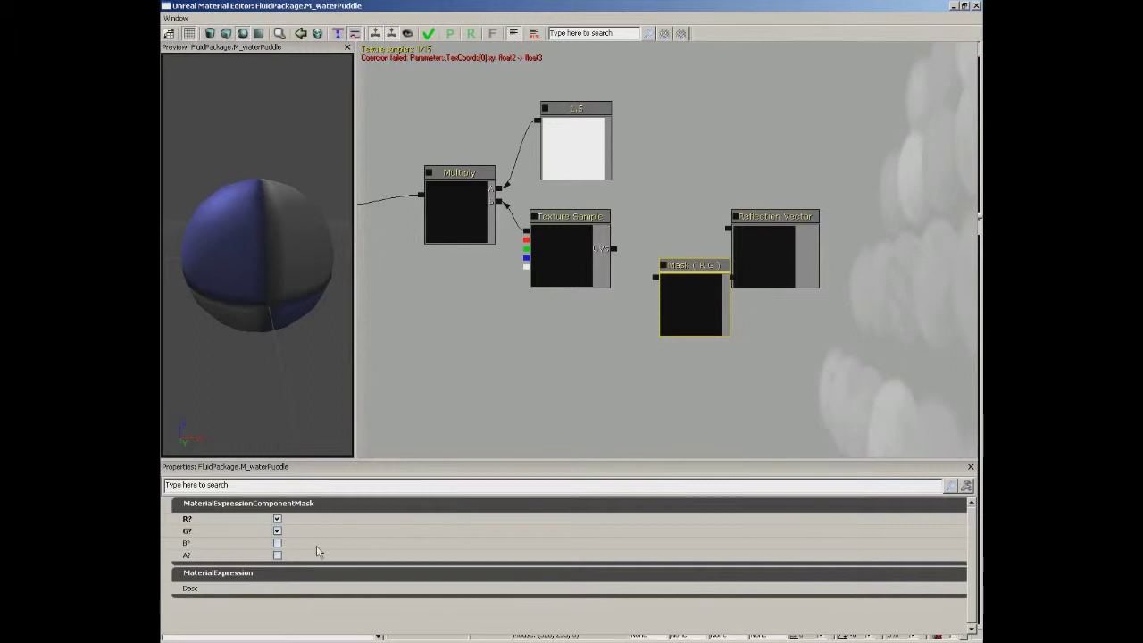
left_click(277, 543)
Wire the Reflection Vector through the RGB mask into the Texture Sample's UVs and check the reflection on the preview sphere
left_click_drag(799, 250, 694, 290)
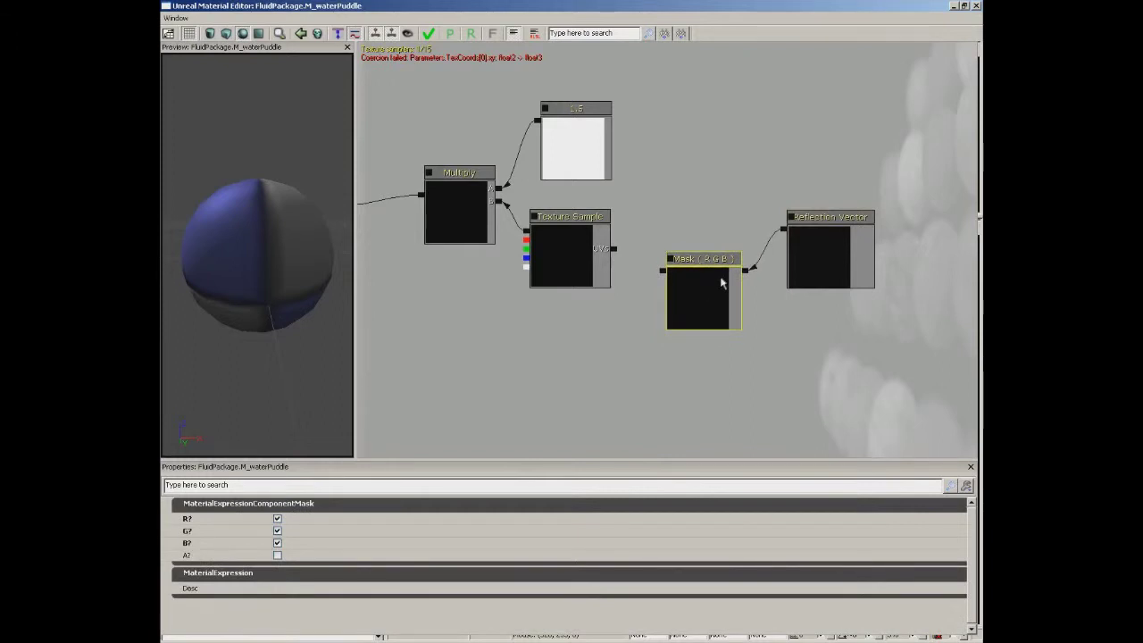
left_click_drag(662, 270, 620, 256)
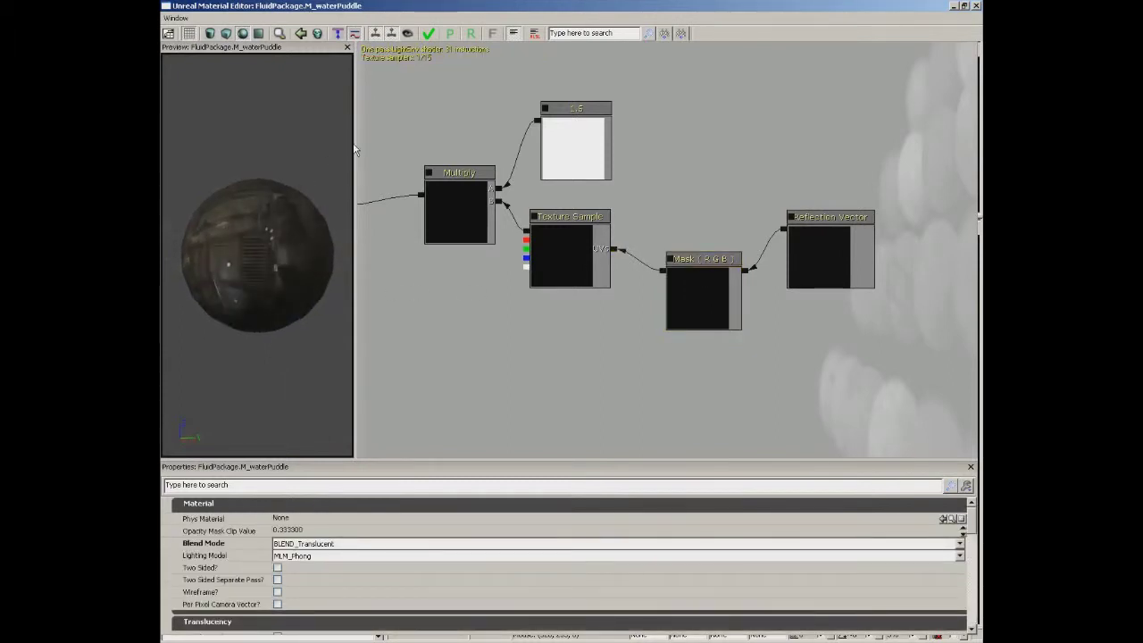
left_click_drag(258, 169, 231, 138)
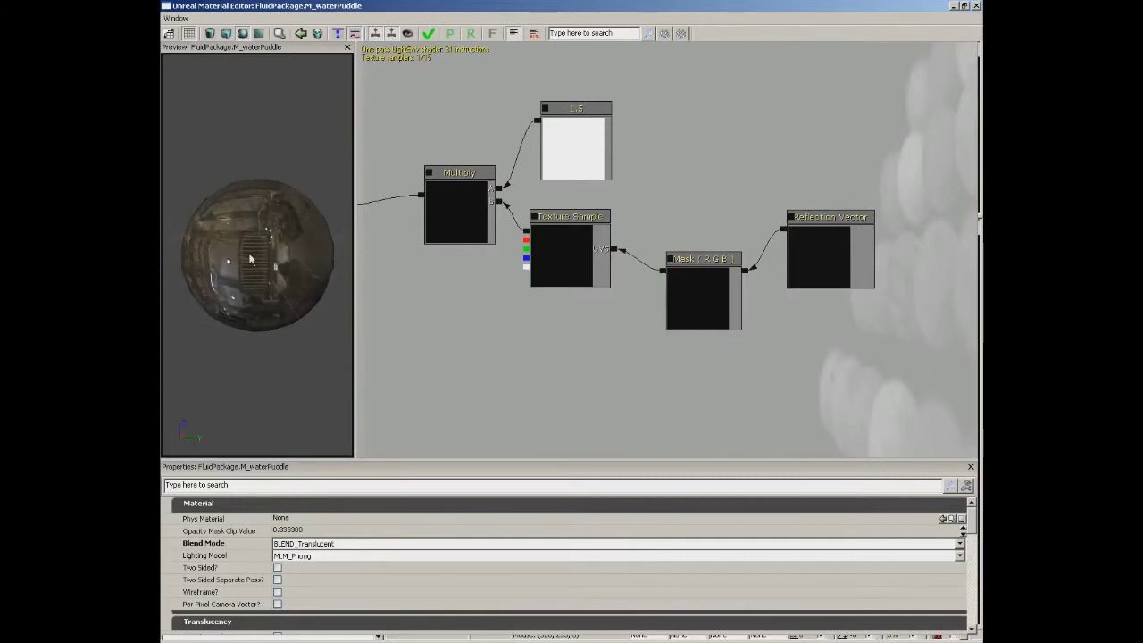
Add a Constant node with a value of 0.75 to the material graph below the Multiply node
left_click_drag(474, 317, 919, 126)
left_click(563, 205, "ctrl")
left_click_drag(563, 210, 594, 138)
left_click(542, 286)
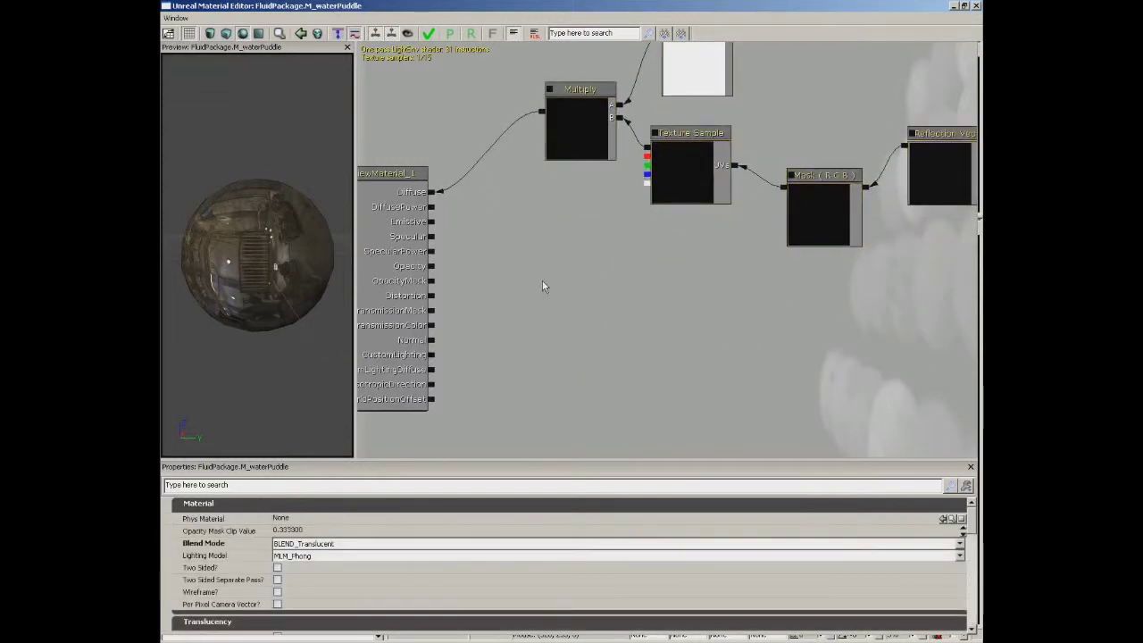
left_click(535, 234)
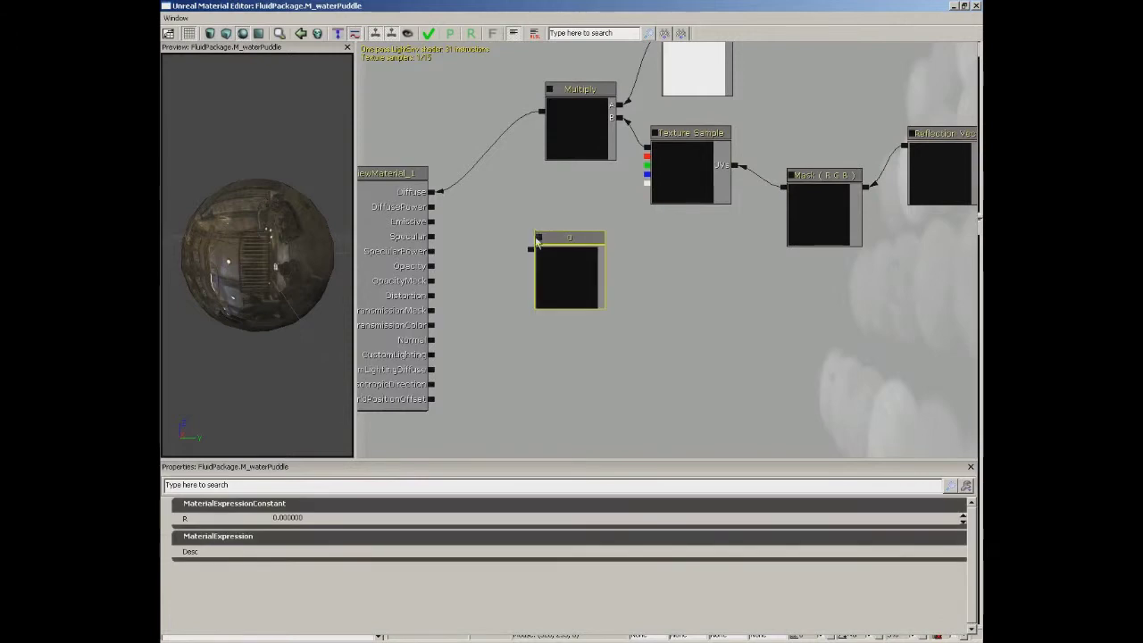
left_click(295, 519)
type(".7")
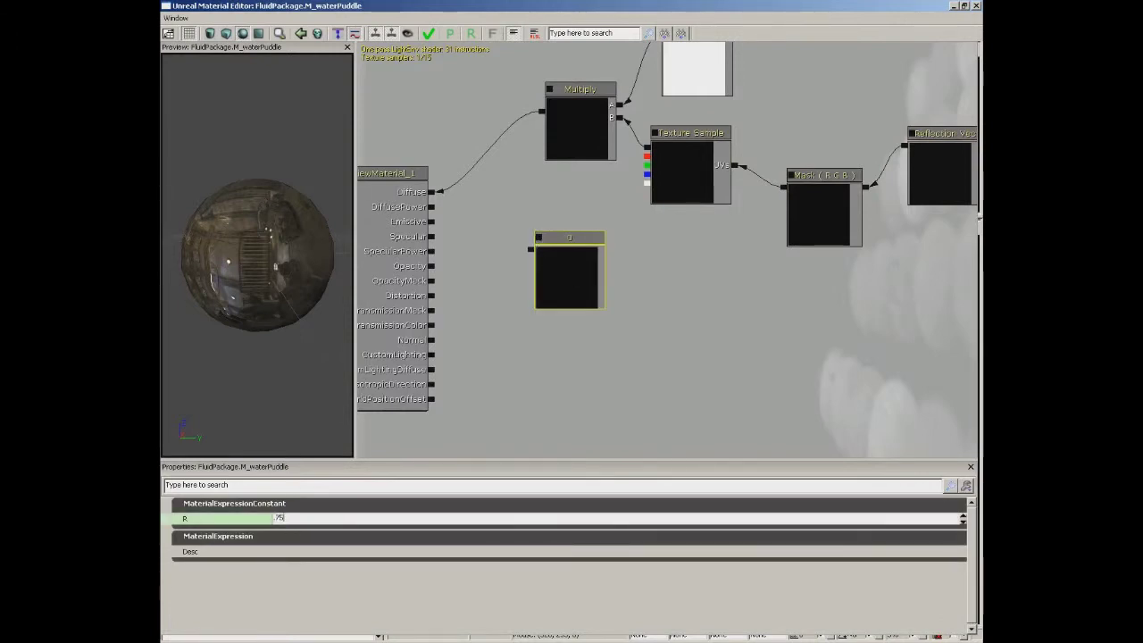
type("5")
key("Return")
Connect the 0.75 constant to the material's Opacity input and nudge the node up toward the Multiply node
left_click(533, 335)
left_click_drag(532, 249, 434, 268)
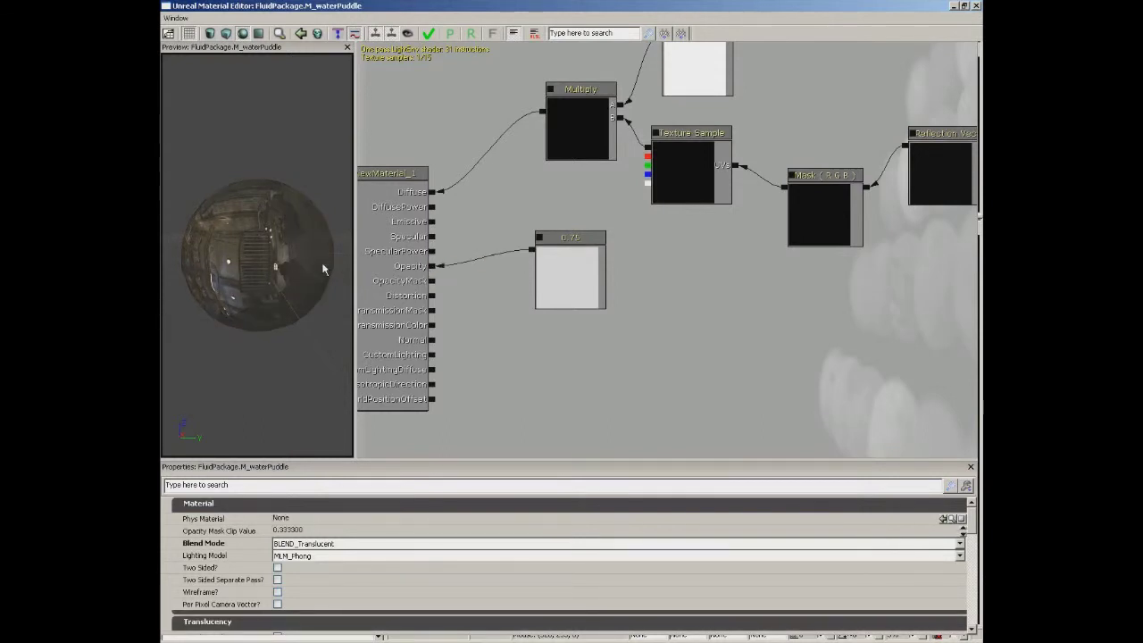
left_click_drag(574, 276, 564, 242)
Add a FluidNormal node, connect it to the material's Normal input, and place it well below the 0.75 constant
left_click_drag(702, 294, 569, 266)
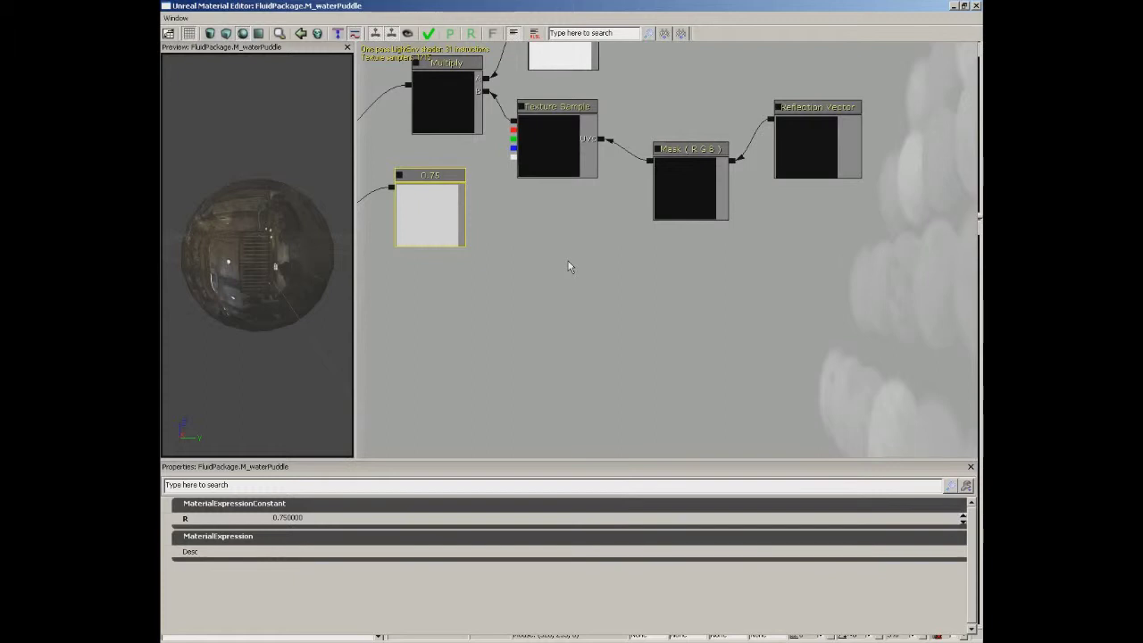
left_click_drag(519, 319, 649, 284)
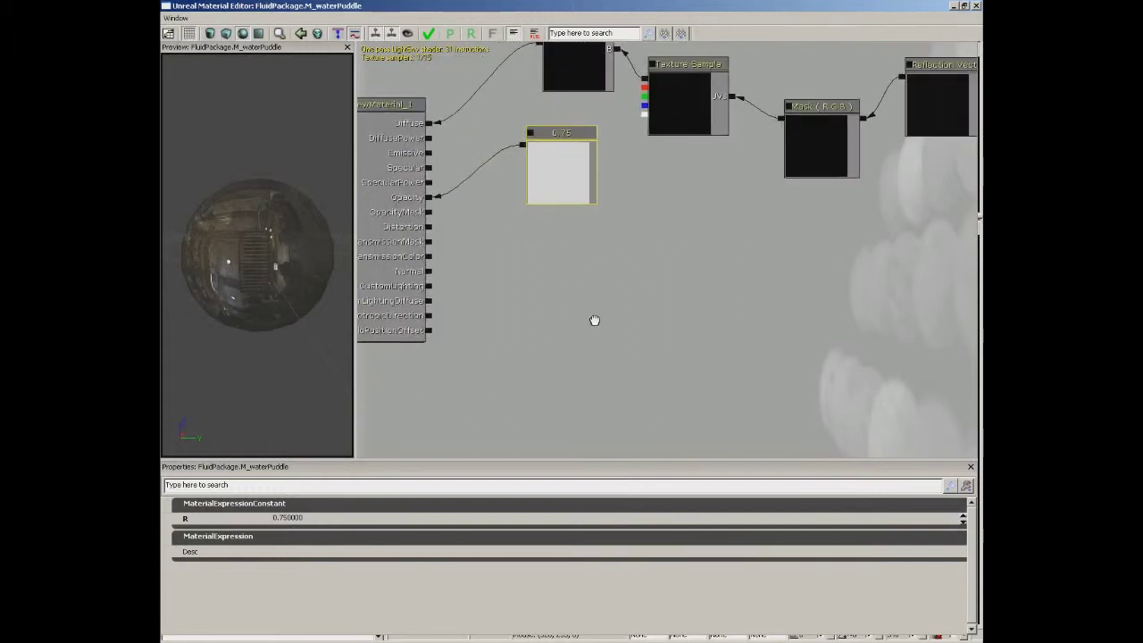
right_click(538, 282)
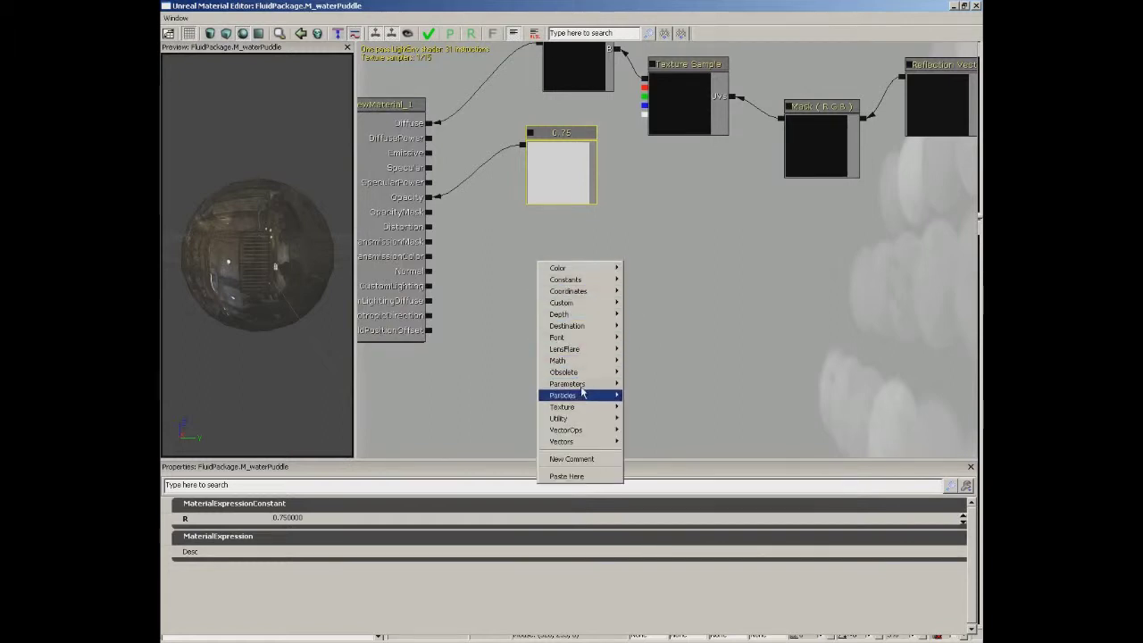
mouse_move(579, 407)
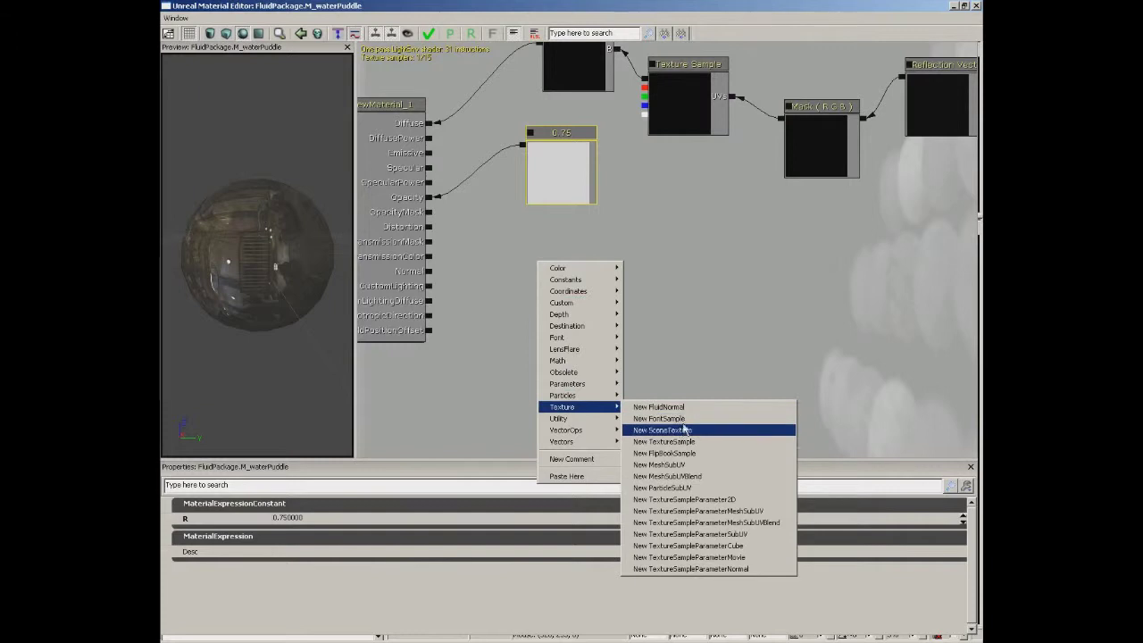
left_click(671, 410)
left_click_drag(697, 332, 758, 337)
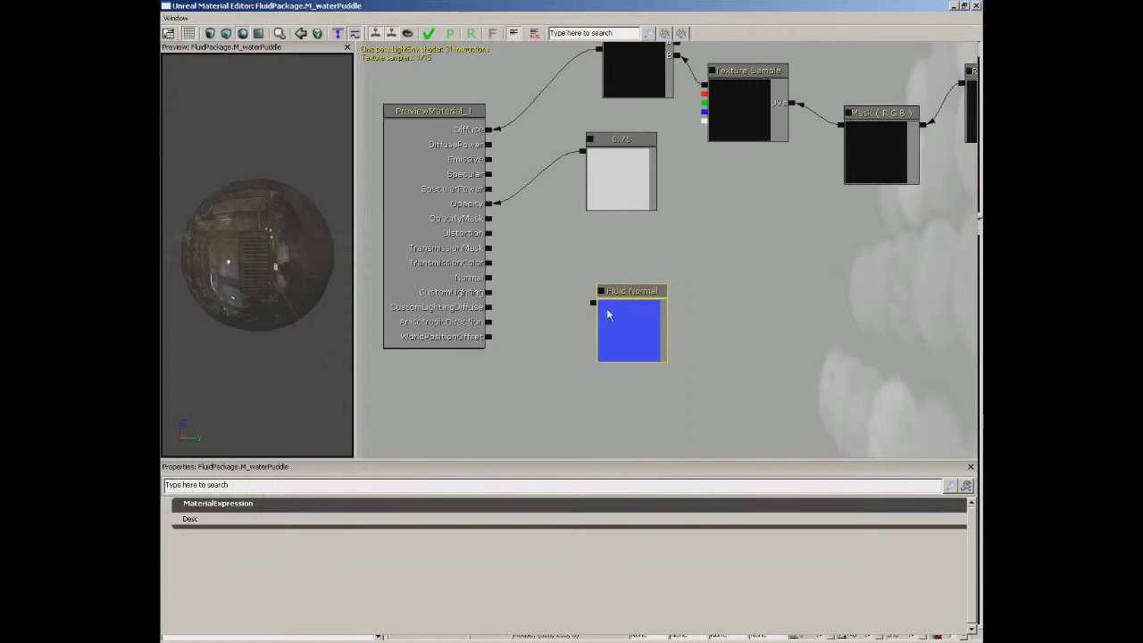
left_click_drag(593, 303, 492, 282)
left_click_drag(644, 335, 650, 375)
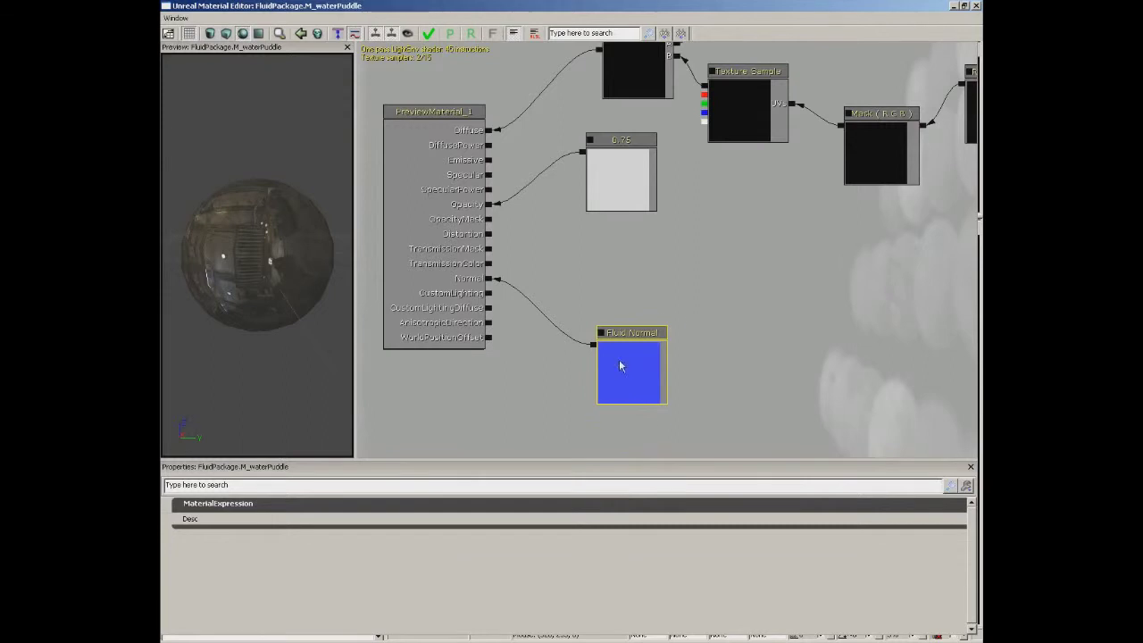
left_click_drag(619, 368, 625, 396)
Add a Constant node with a value of 50 and place it between the 0.75 constant and the Fluid Normal node
left_click(701, 267)
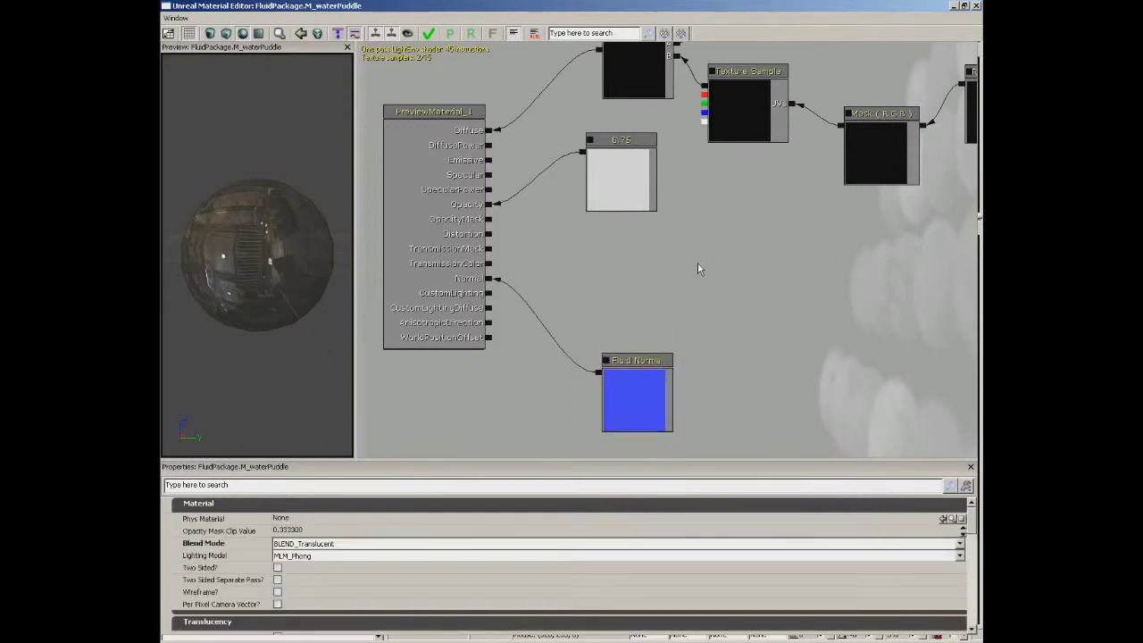
left_click(699, 265)
left_click(698, 261)
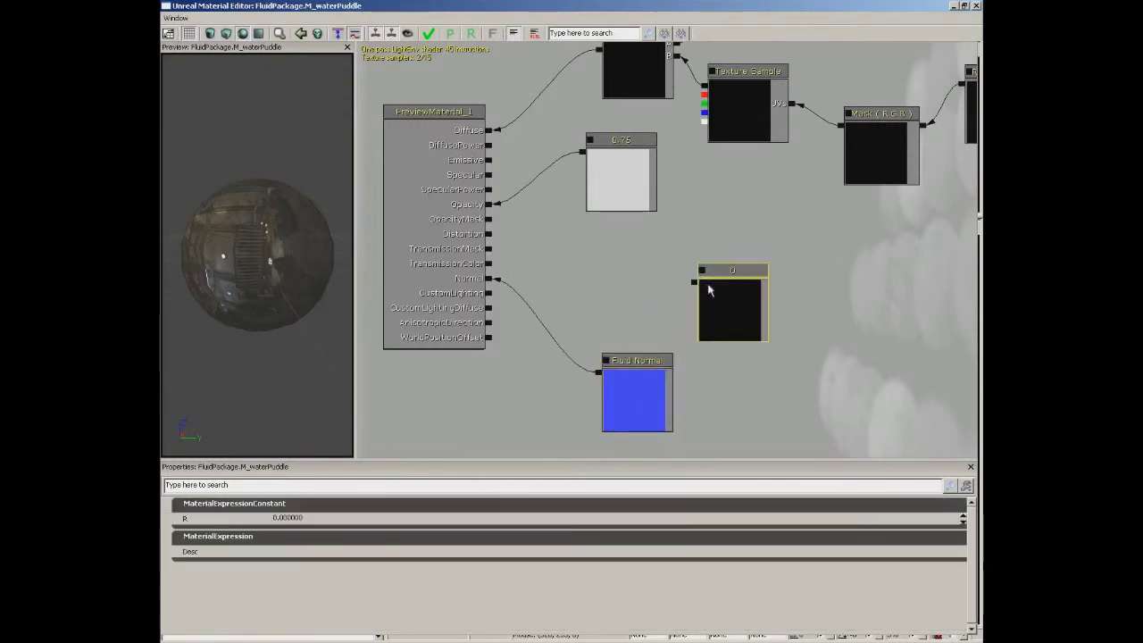
left_click(316, 522)
type("5")
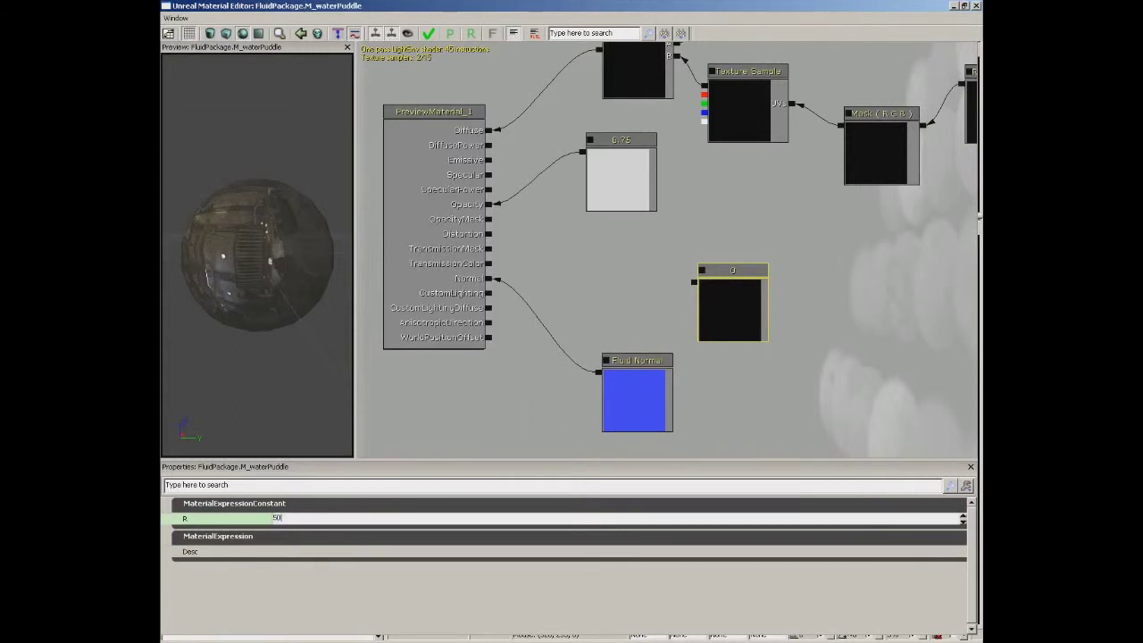
type("0")
key("Return")
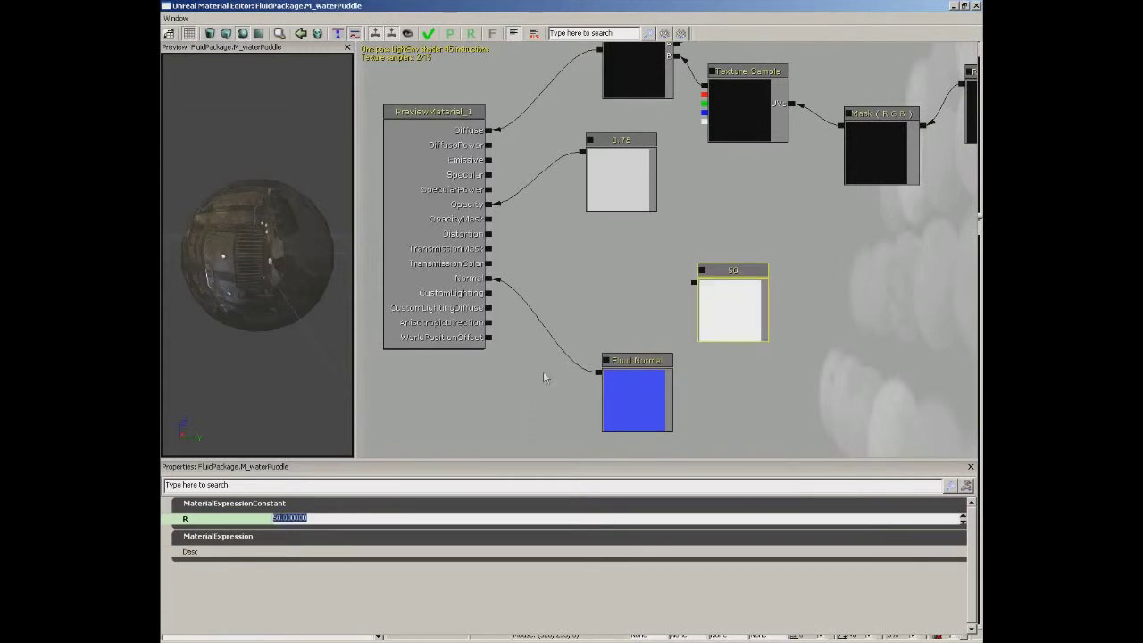
left_click_drag(732, 316, 660, 294)
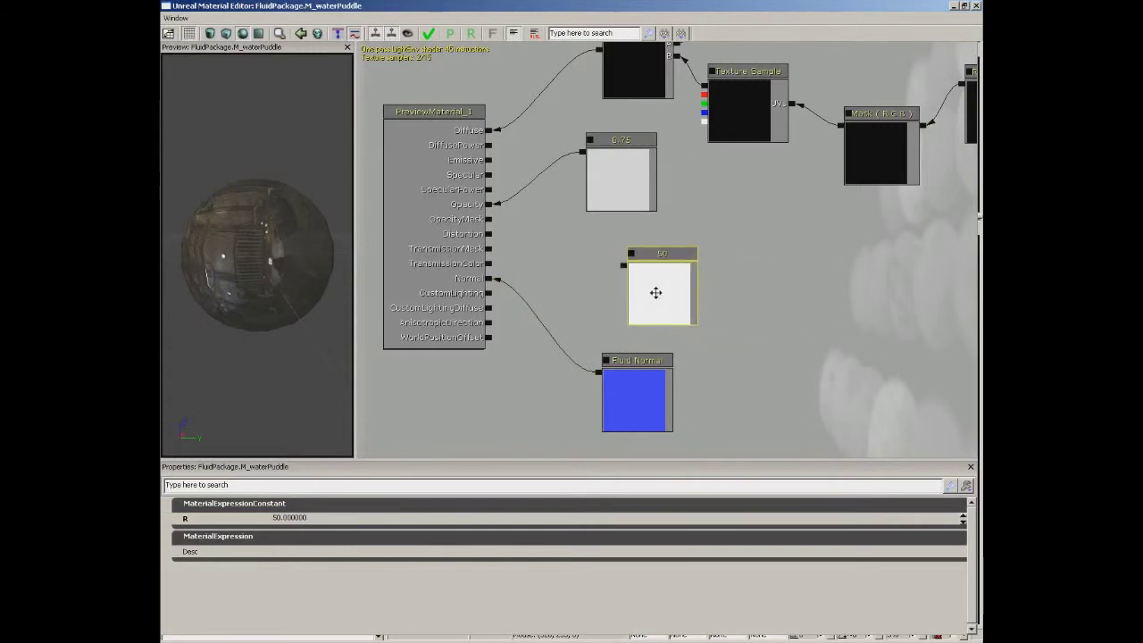
Multiply the Fluid Normal by the 50 constant in a new Multiply node and feed the result into the material's Distortion input
left_click(548, 317)
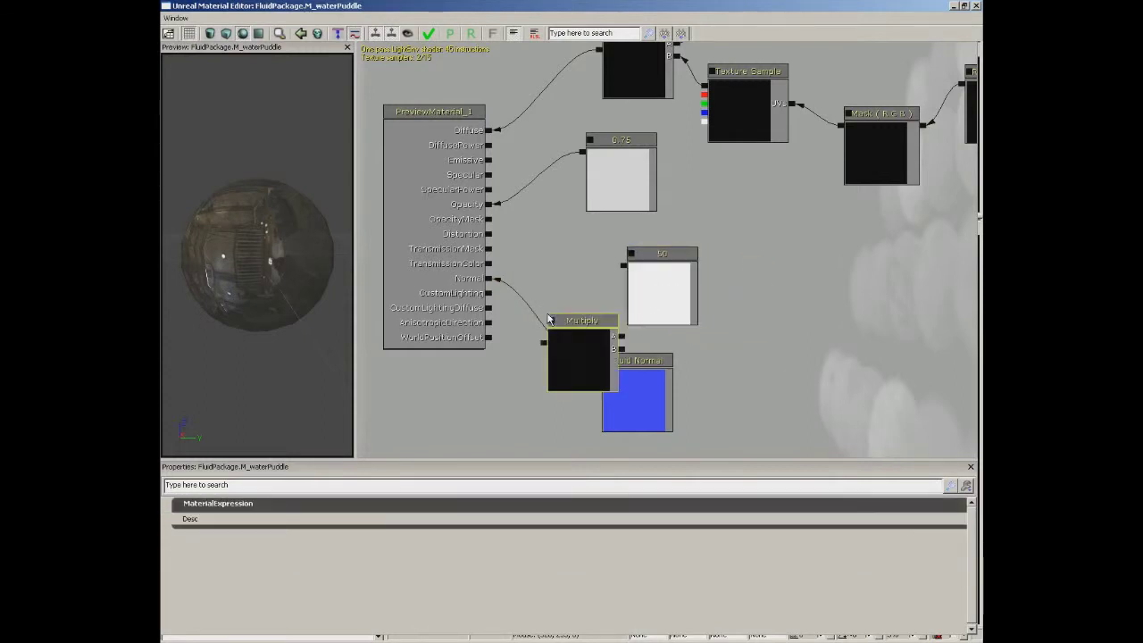
left_click(642, 399)
left_click_drag(642, 400, 622, 354)
left_click_drag(653, 311, 705, 295)
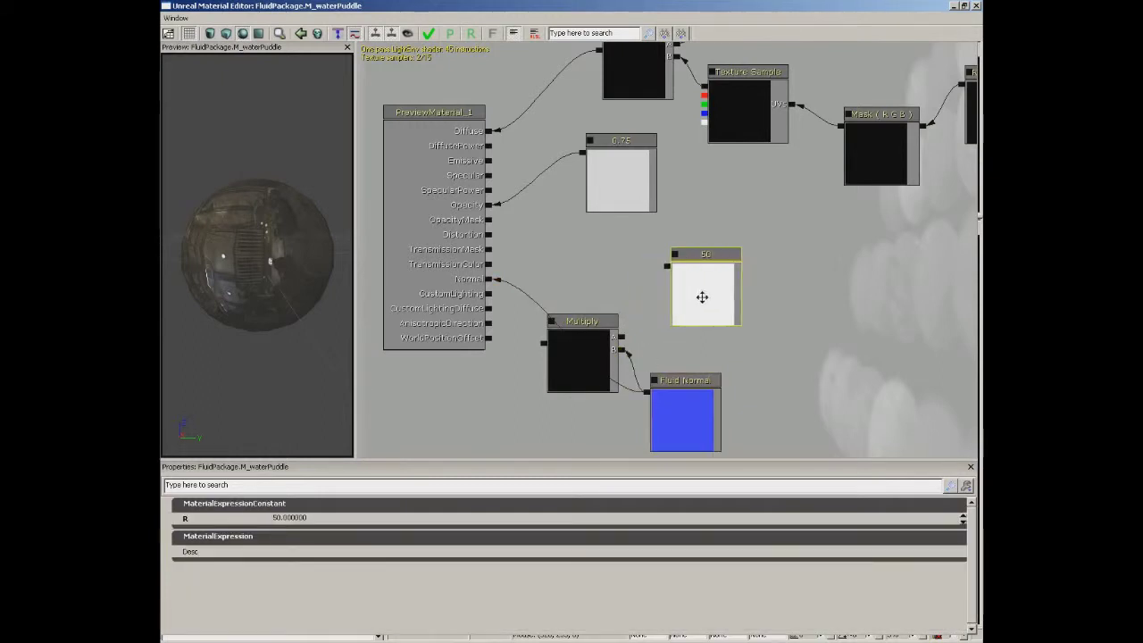
left_click_drag(623, 337, 667, 266)
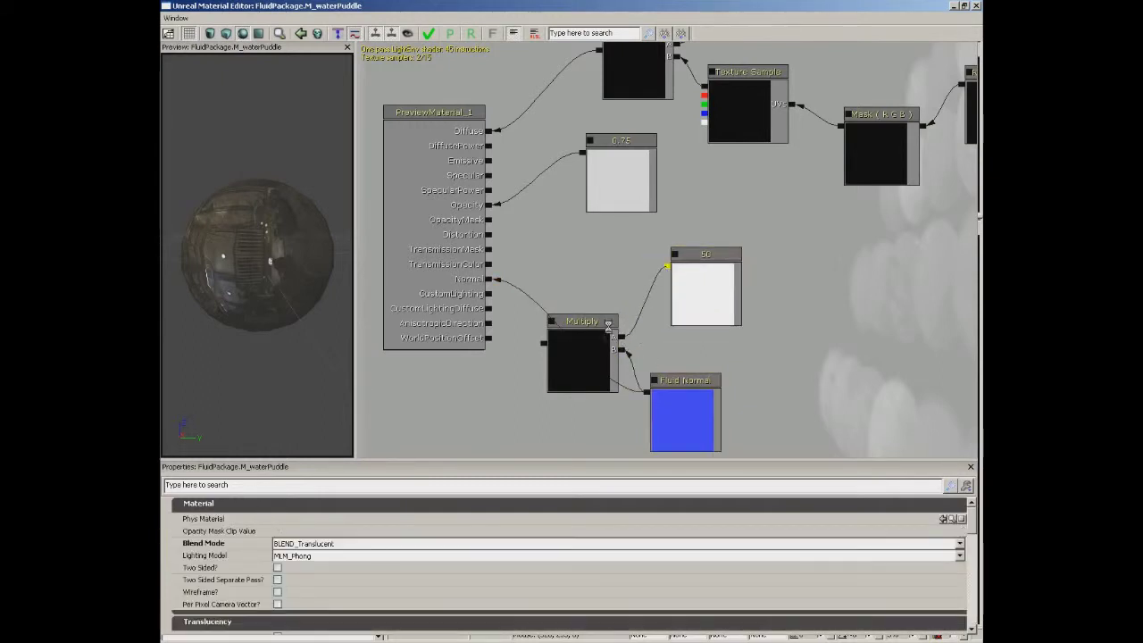
left_click_drag(595, 348, 491, 235)
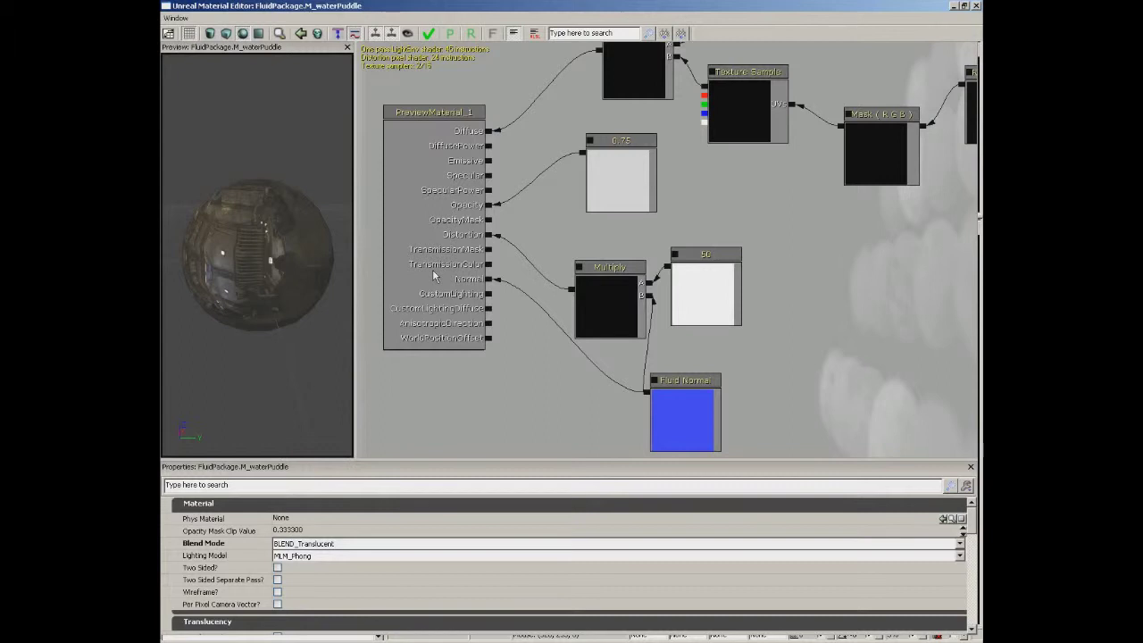
Enable Use One Layer Distortion in the material's Translucency properties and apply the changes, closing the Material Editor
left_click_drag(973, 526, 973, 549)
mouse_move(268, 566)
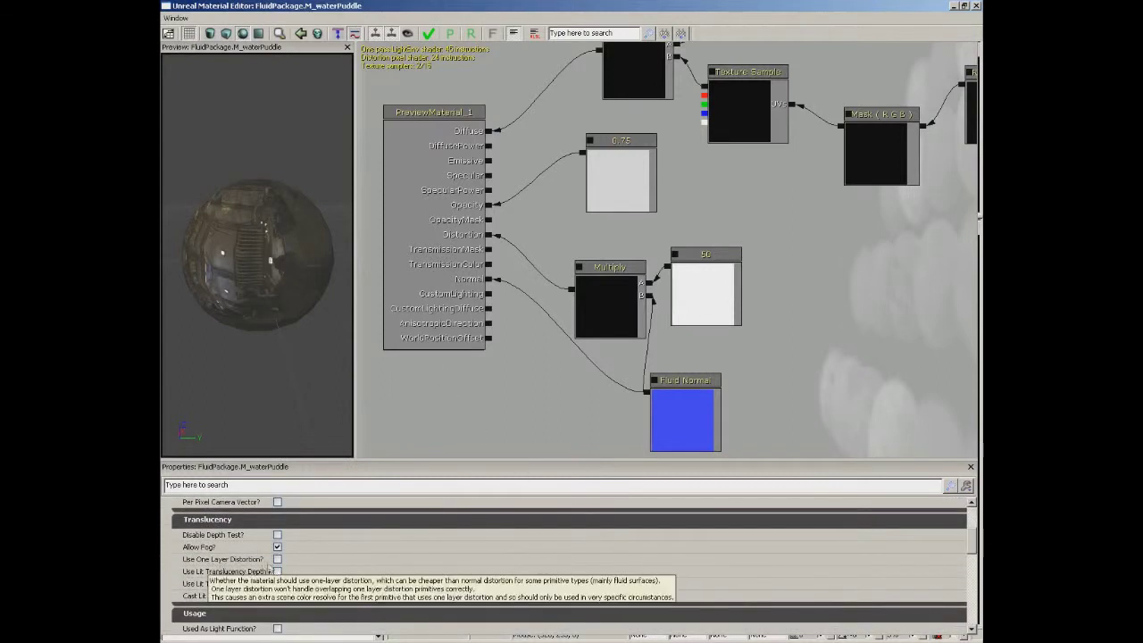
left_click(277, 559)
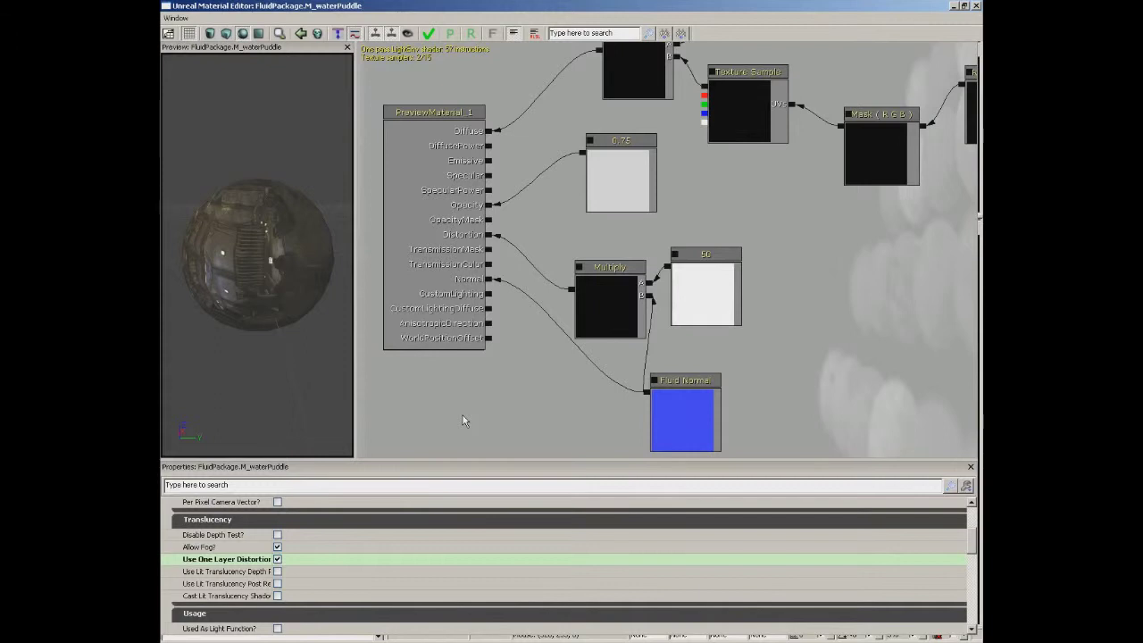
left_click(428, 33)
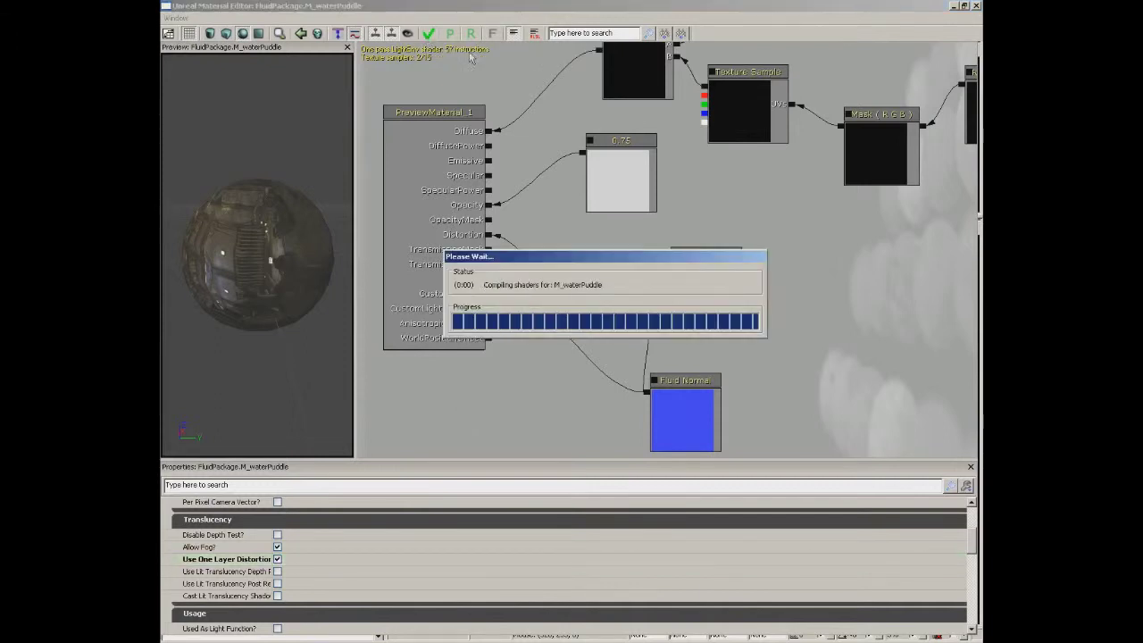
left_click(977, 6)
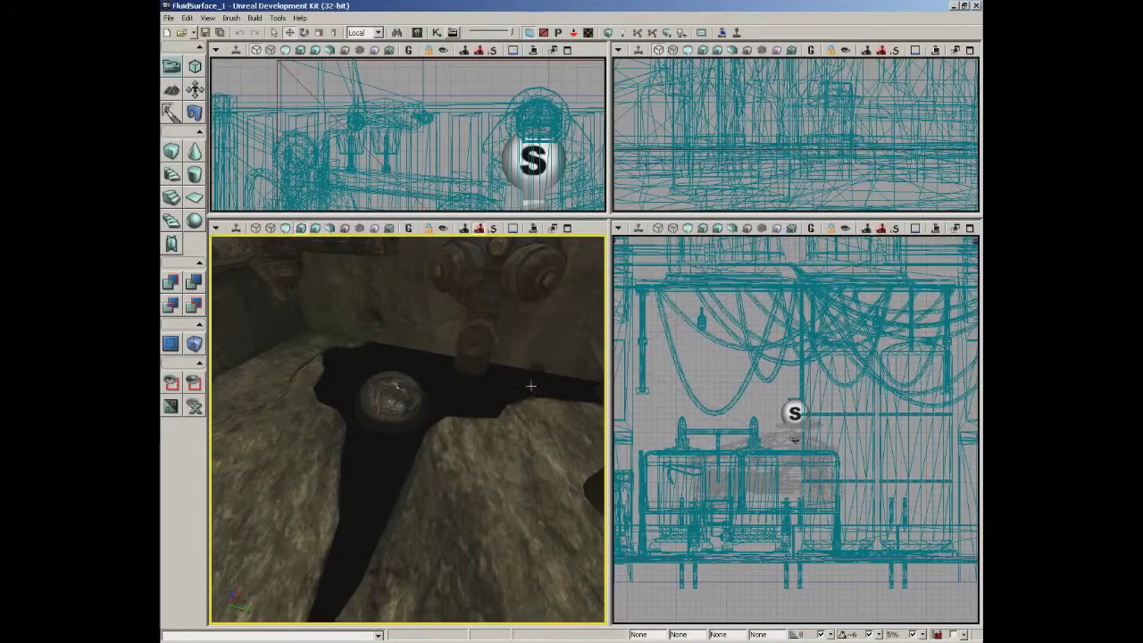
Bring up the Content Browser beside the perspective view and save FluidPackage
left_click(416, 33)
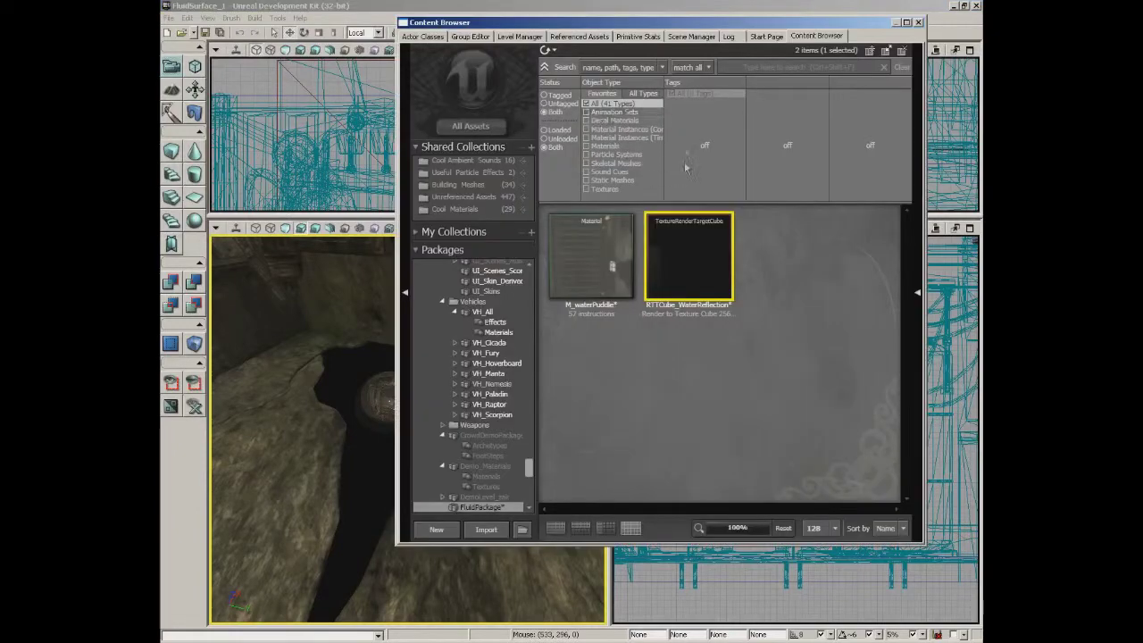
left_click_drag(625, 22, 739, 31)
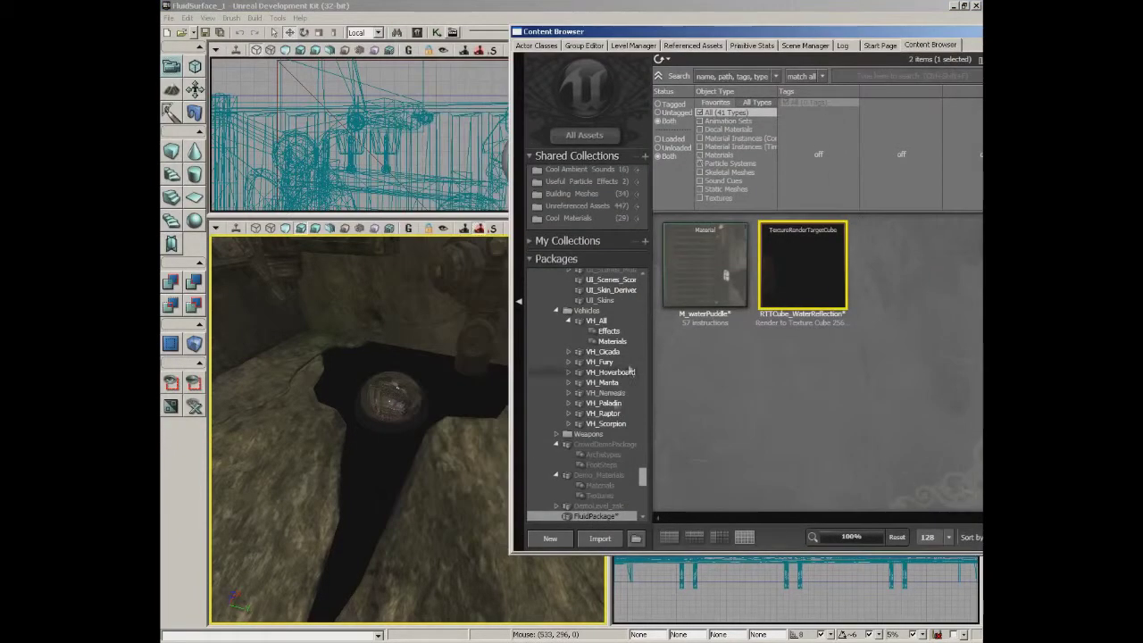
key("ctrl+s")
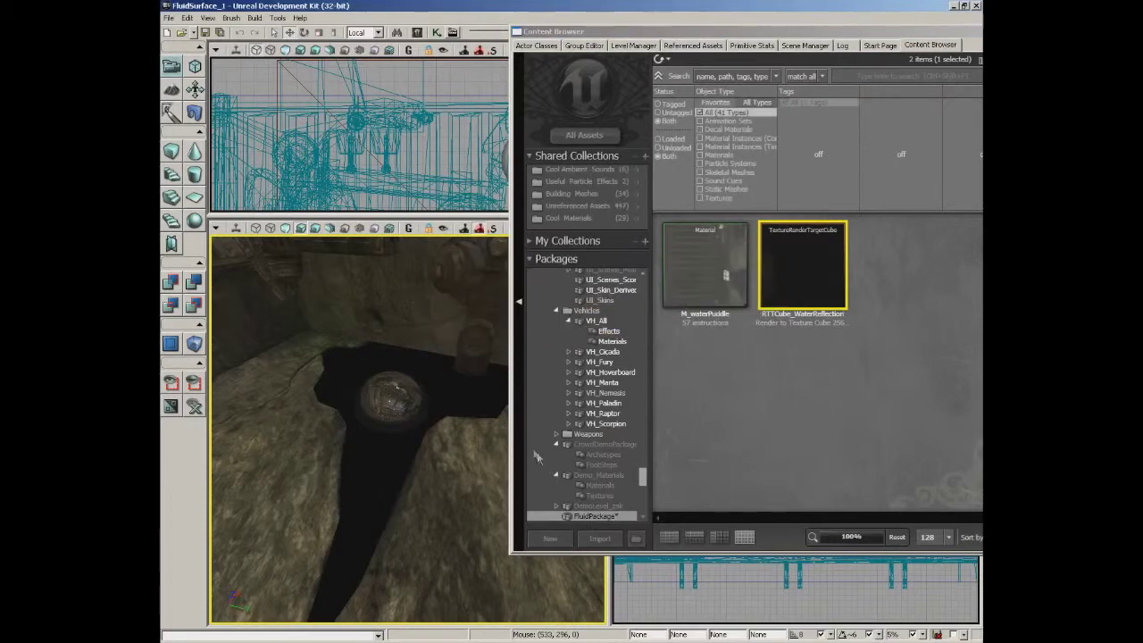
Assign M_waterPuddle as the Fluid Material in the FluidSurfaceActor's Fluid Component properties
left_click(438, 395)
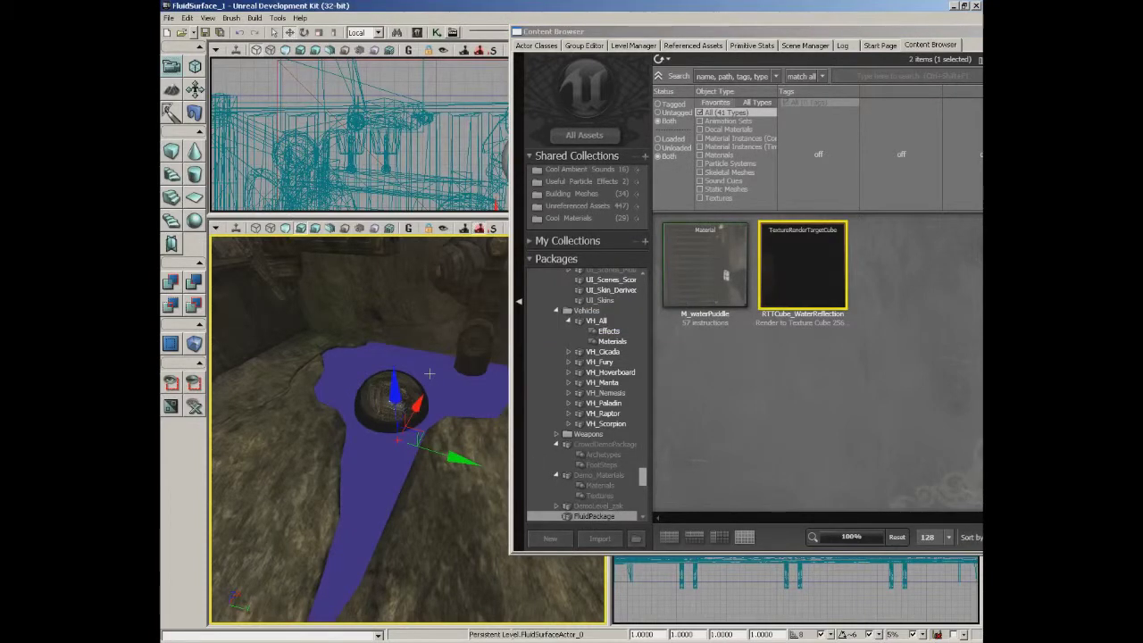
double_click(430, 373)
left_click_drag(706, 64, 330, 61)
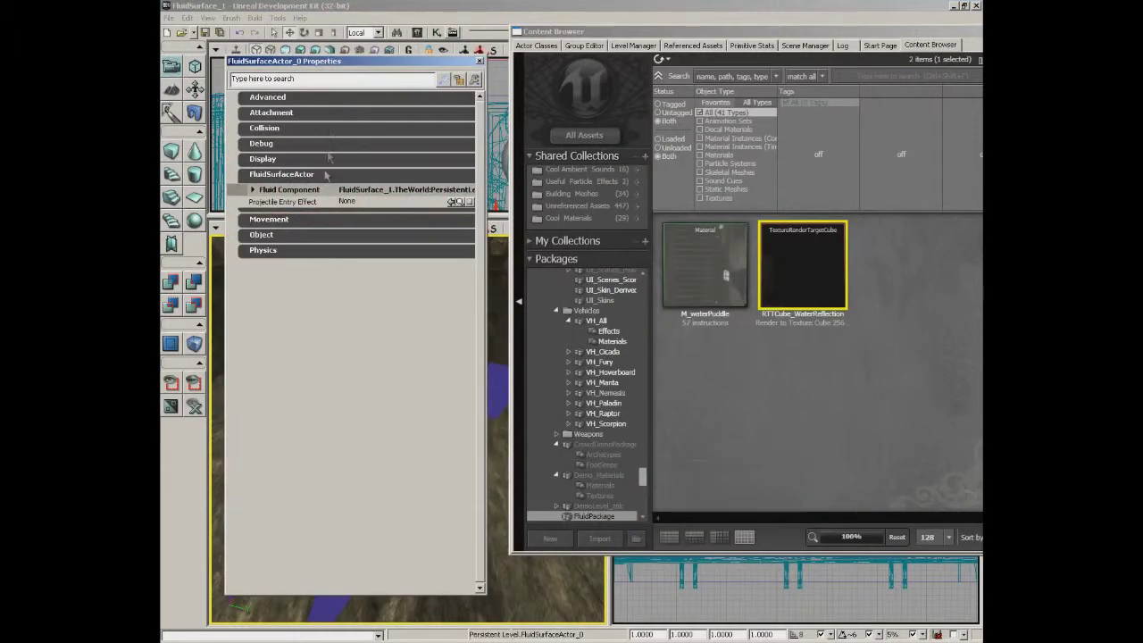
left_click(277, 192)
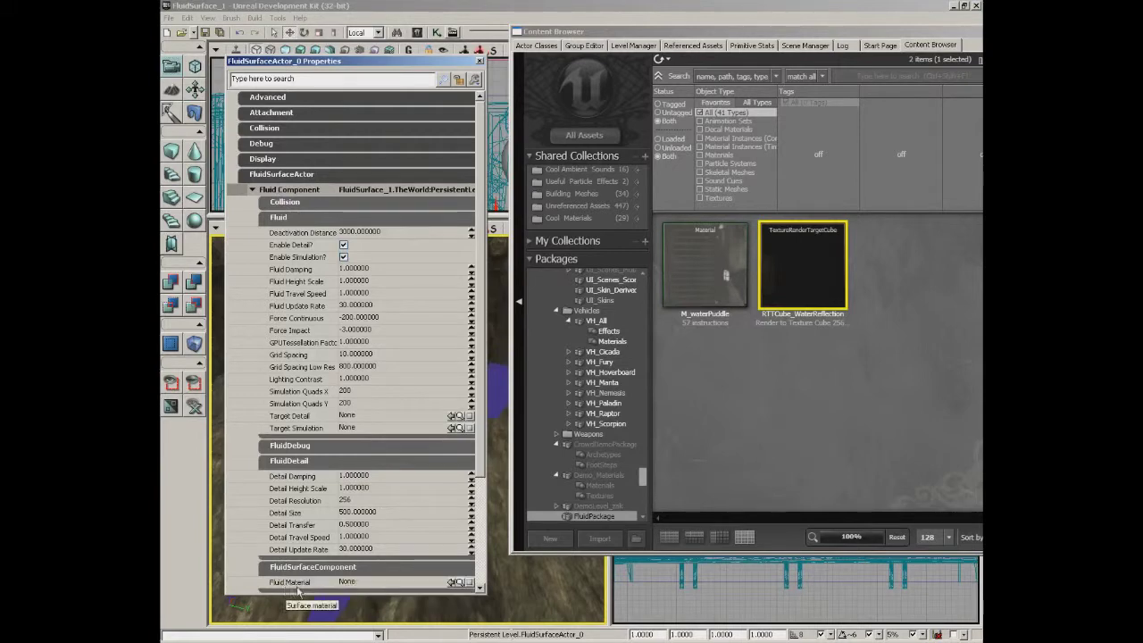
left_click_drag(710, 264, 607, 511)
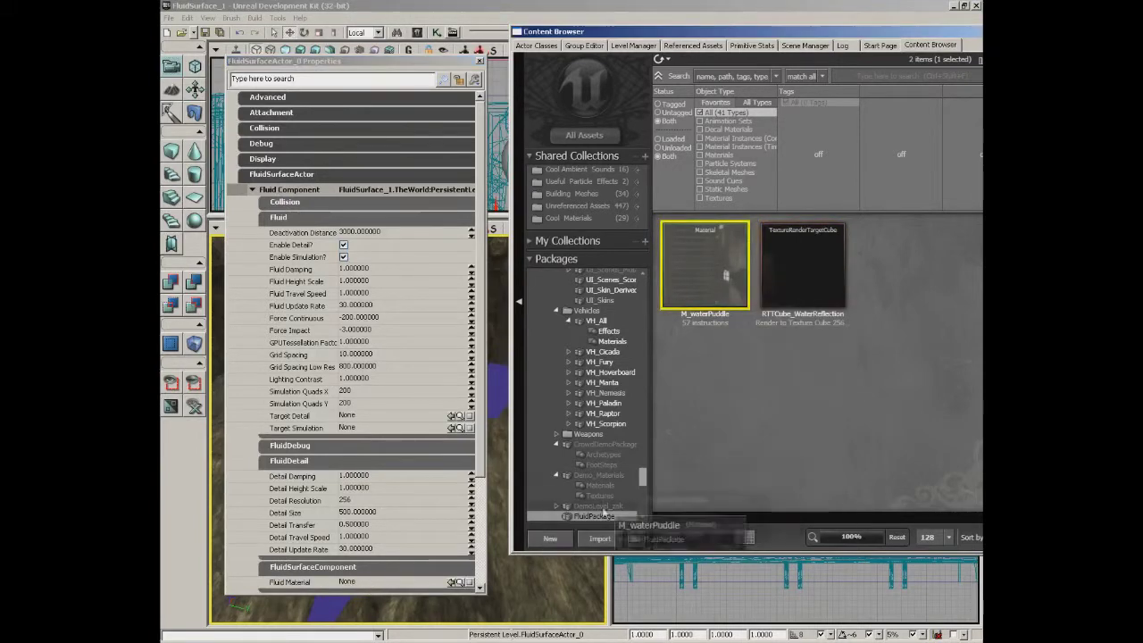
left_click(450, 585)
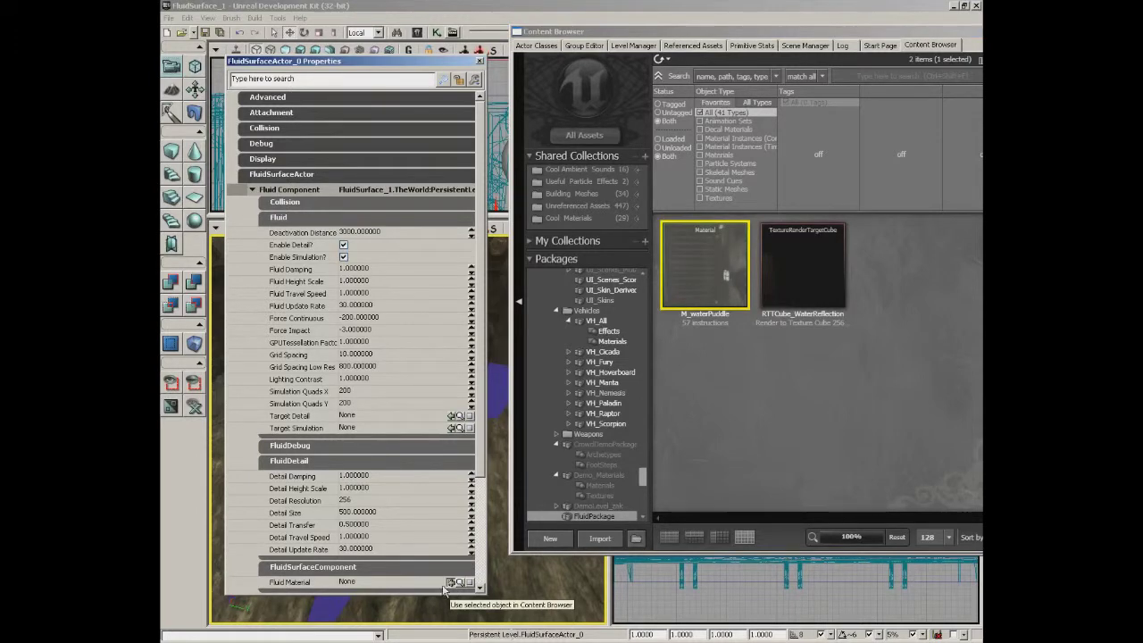
left_click(453, 582)
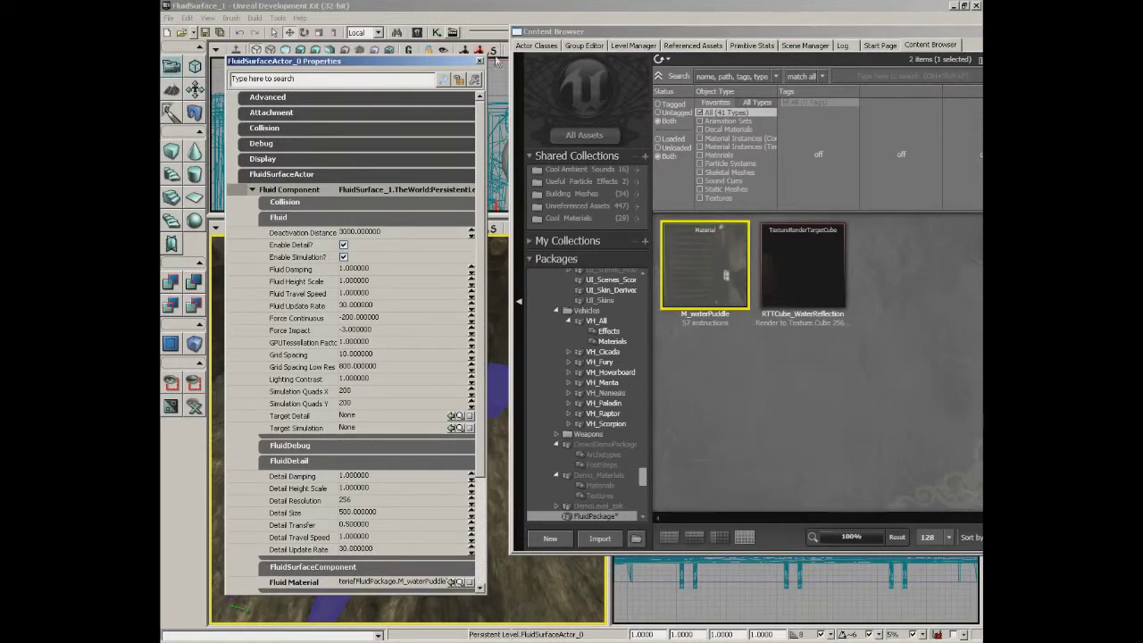
left_click(480, 60)
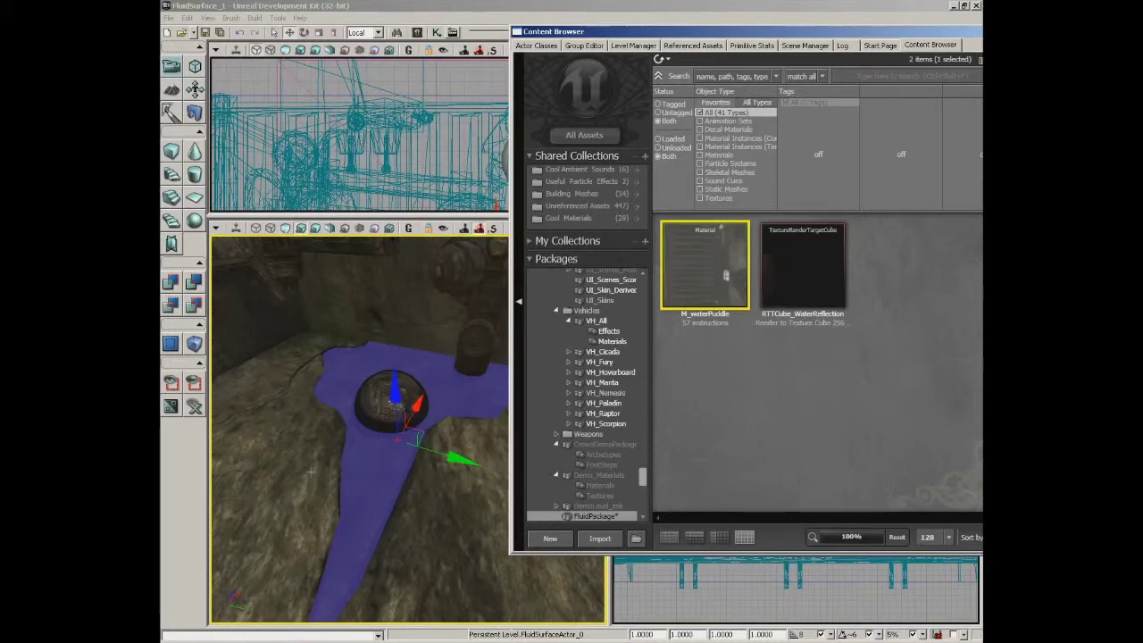
Play-test the level in the editor from the ground mesh next to the puddle
left_click(311, 471)
left_click_drag(310, 471, 347, 419)
right_click(346, 417)
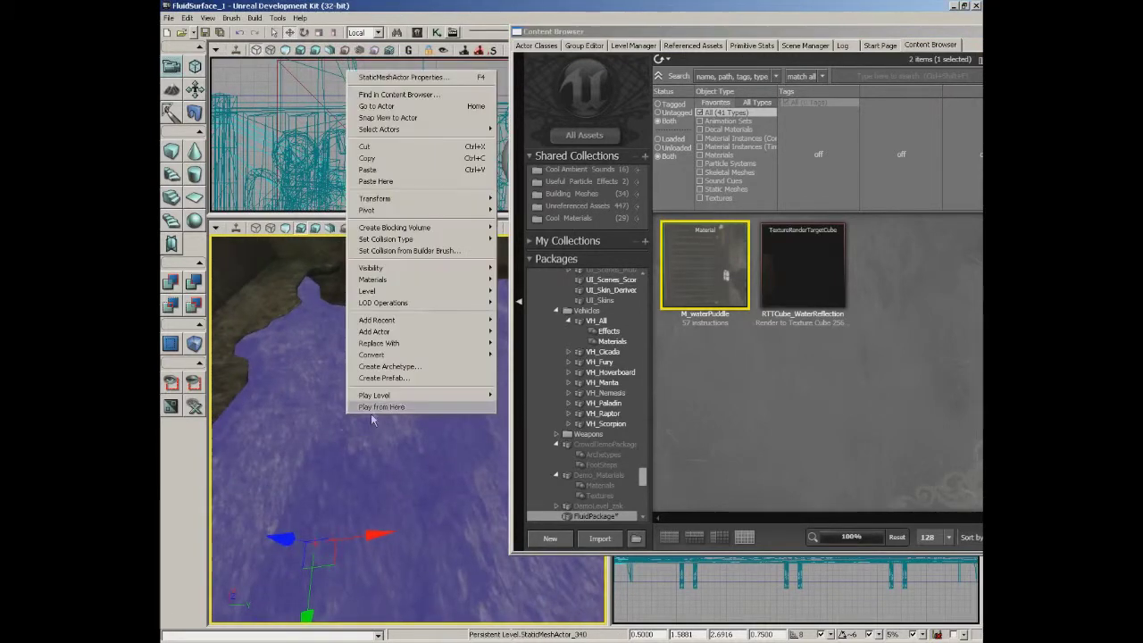
left_click(375, 407)
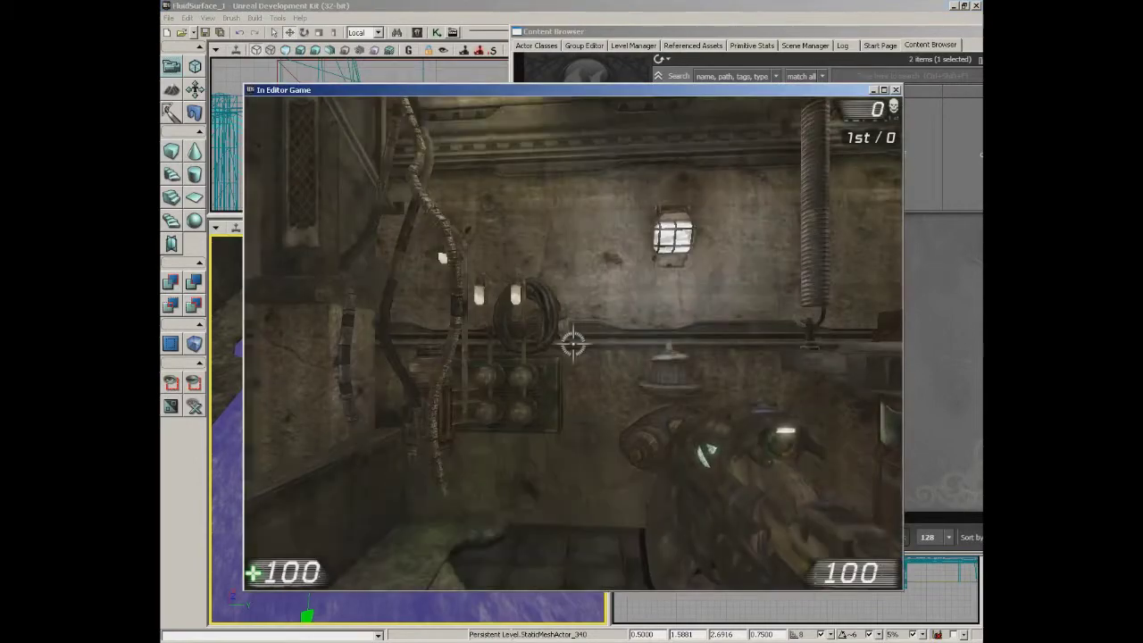
Fire a shot into the puddle in the running game, move around it to check the ripples, and end the play-test
left_click(573, 343)
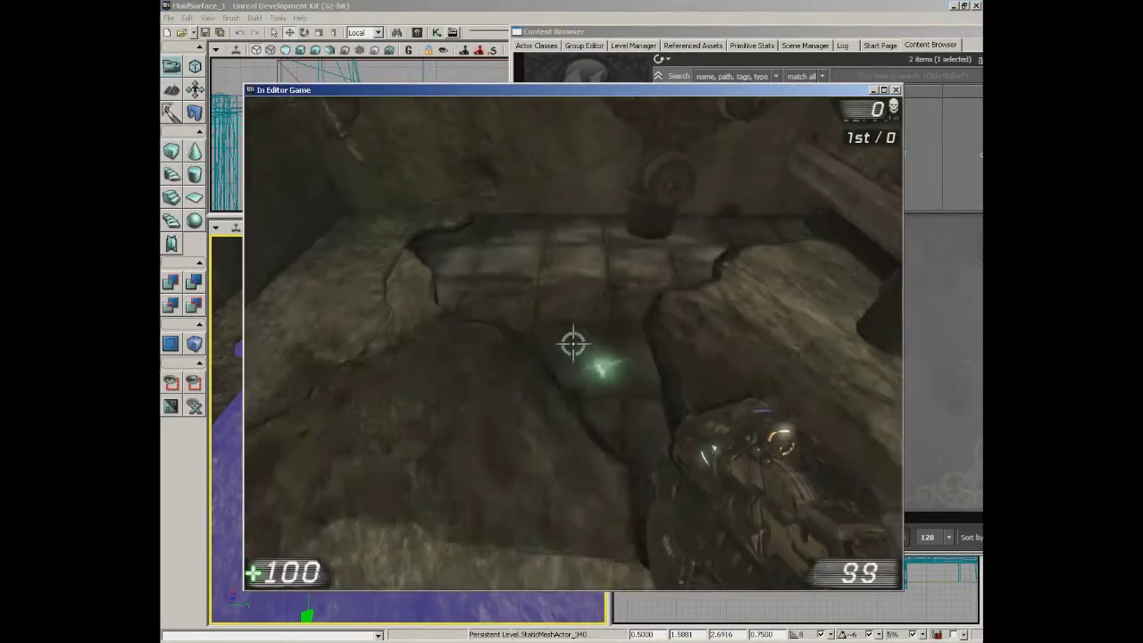
key("s")
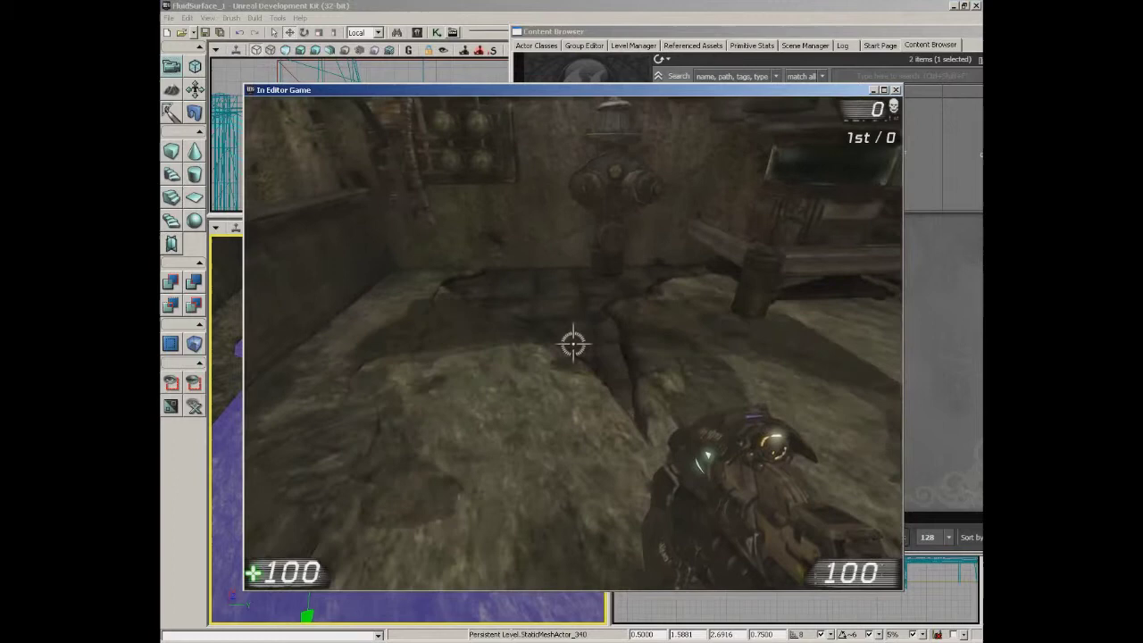
key("d")
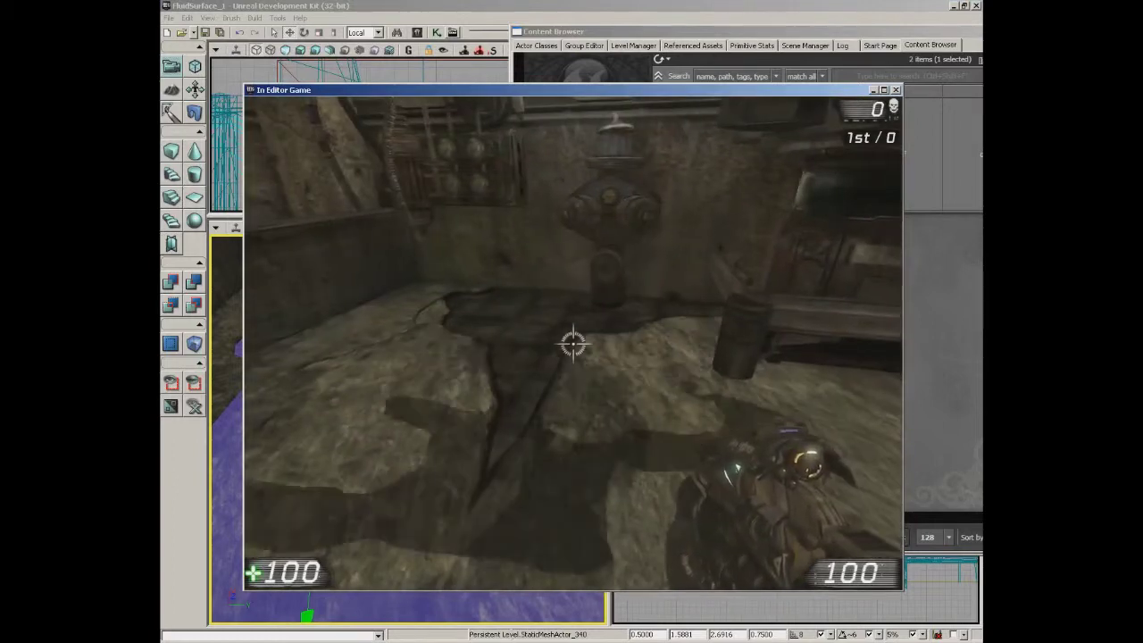
key("Escape")
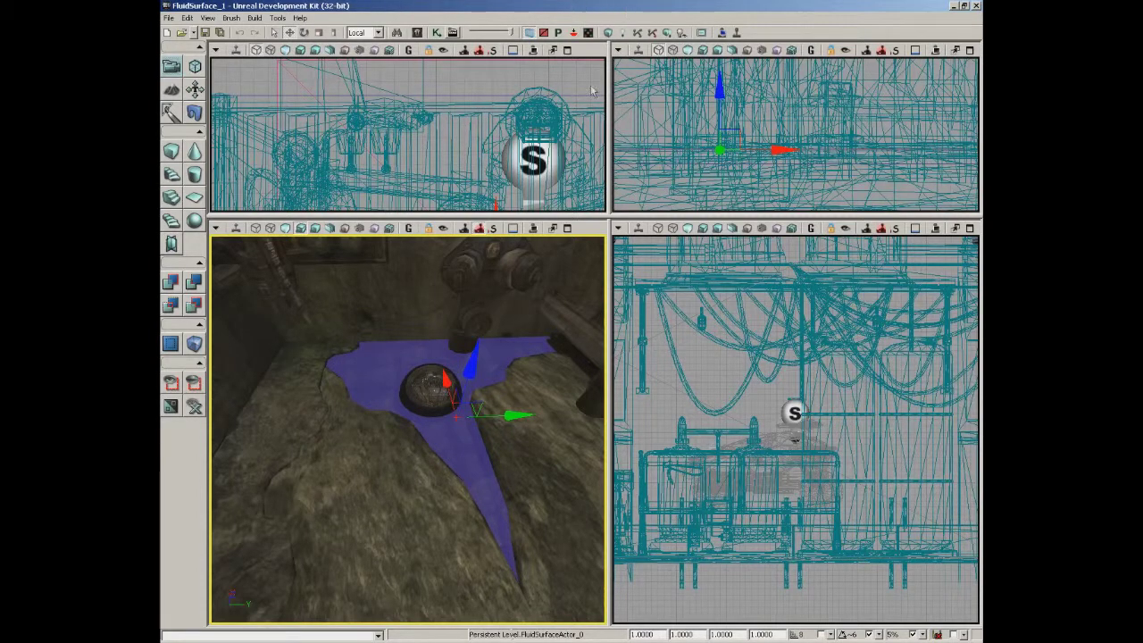
Play the level from the ground mesh beside the puddle and walk through the water to examine its ripples
scroll(420, 457, "up", 3)
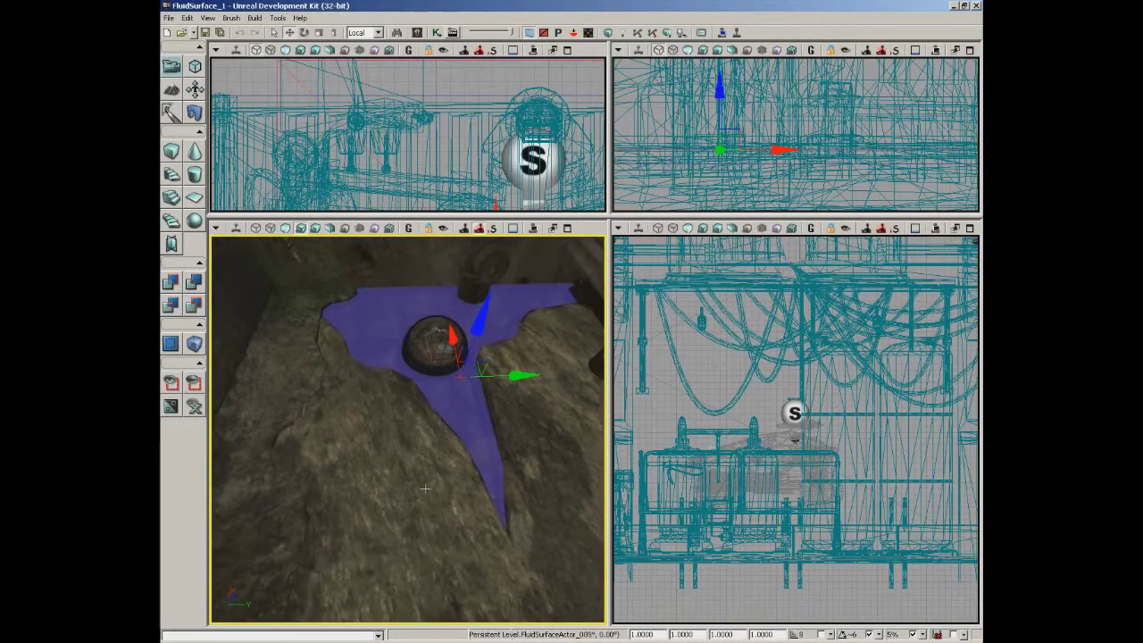
scroll(417, 460, "up", 3)
right_click(417, 460)
left_click(417, 460)
mouse_move(417, 460)
left_mouse_down()
mouse_move(396, 378)
mouse_move(401, 456)
left_mouse_up()
right_click(398, 536)
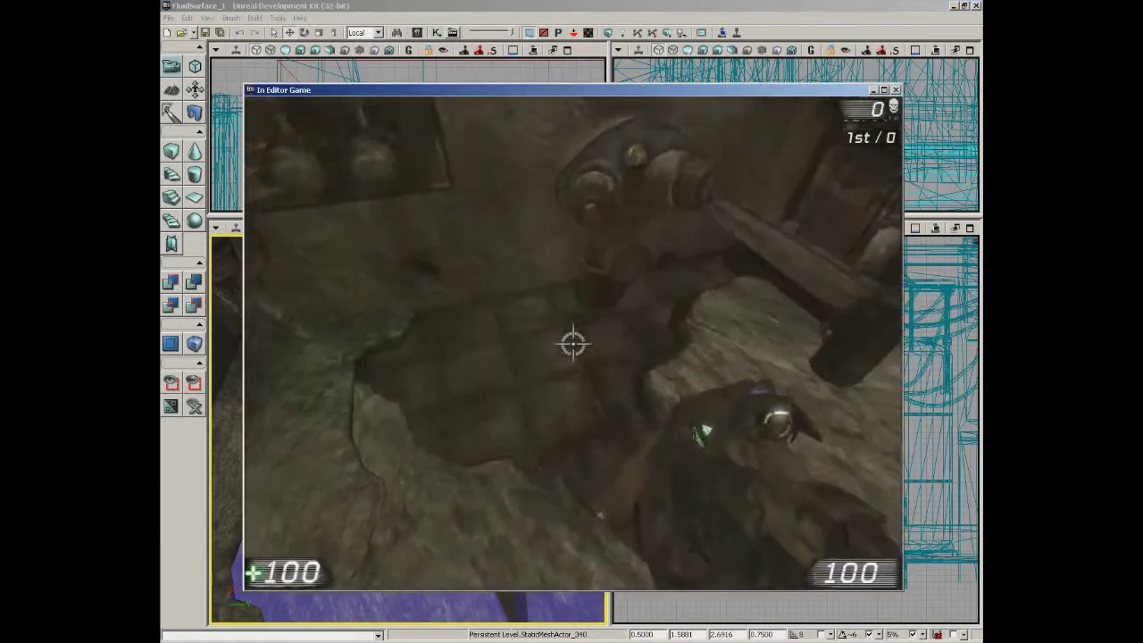
key("w")
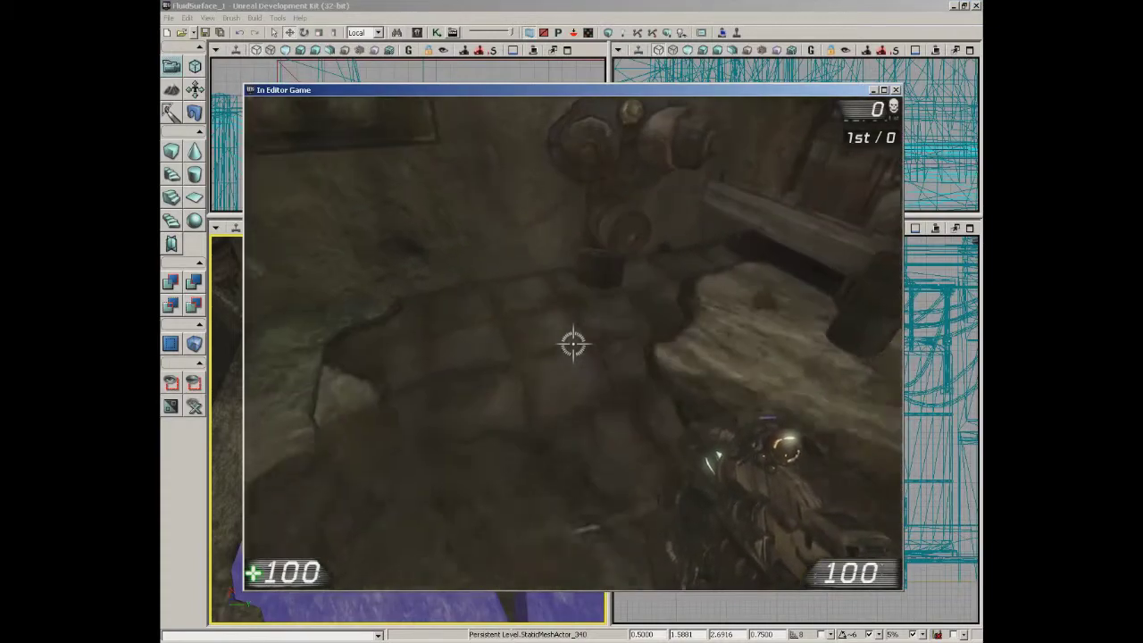
key("s")
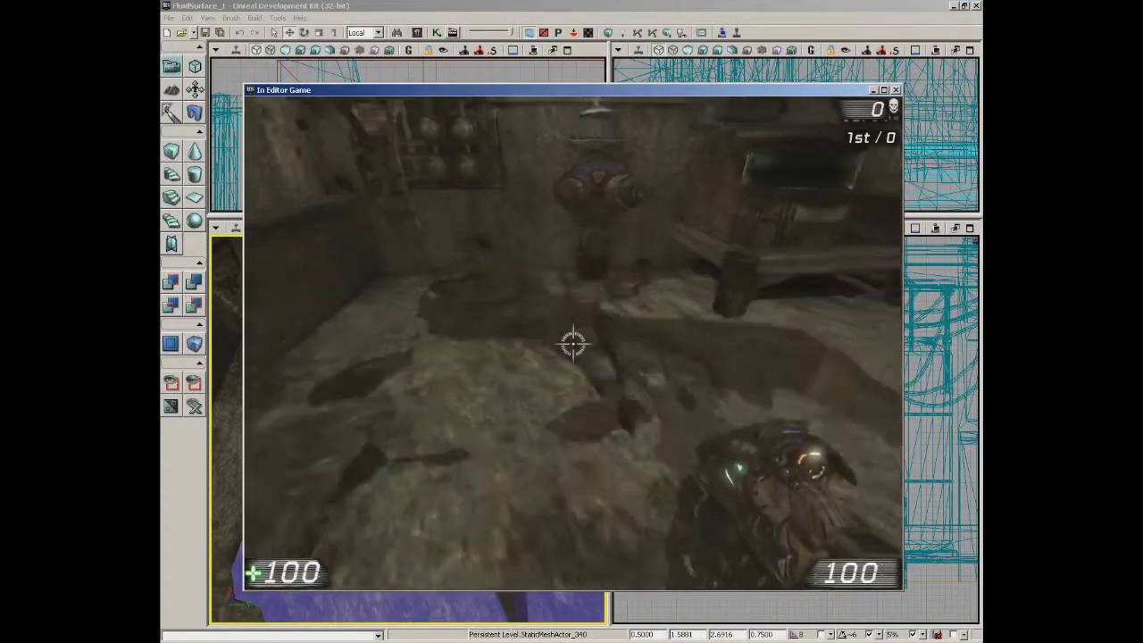
key("w")
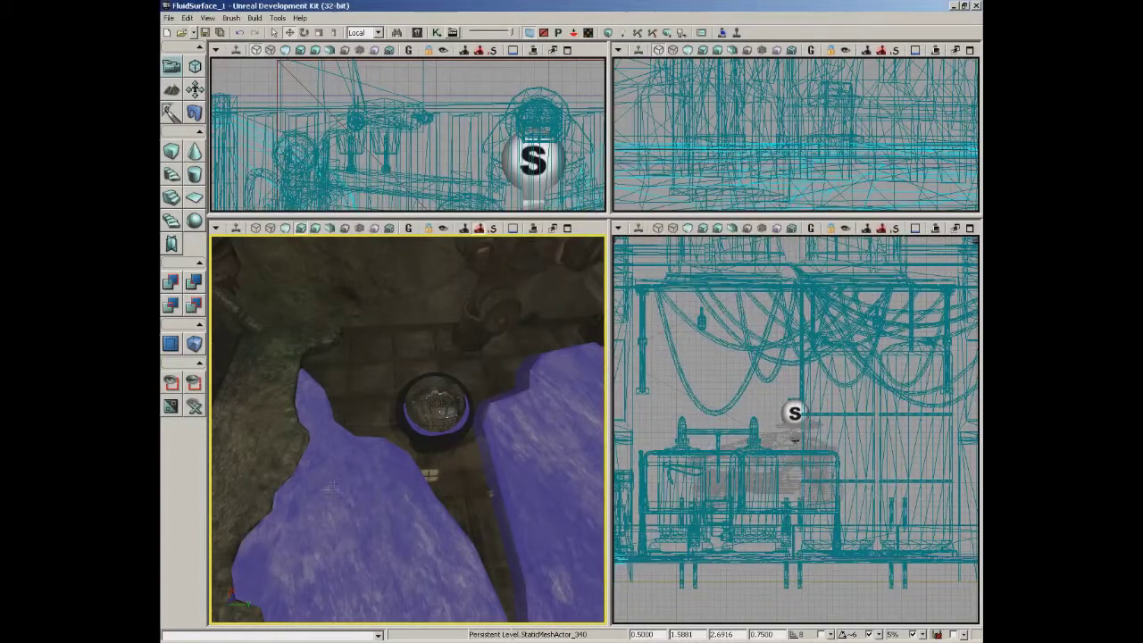
Set the FluidSurfaceActor's Fluid Damping to 10 and its Fluid Height Scale to 0.05 in the Fluid Component properties
left_click(368, 374)
key("F4")
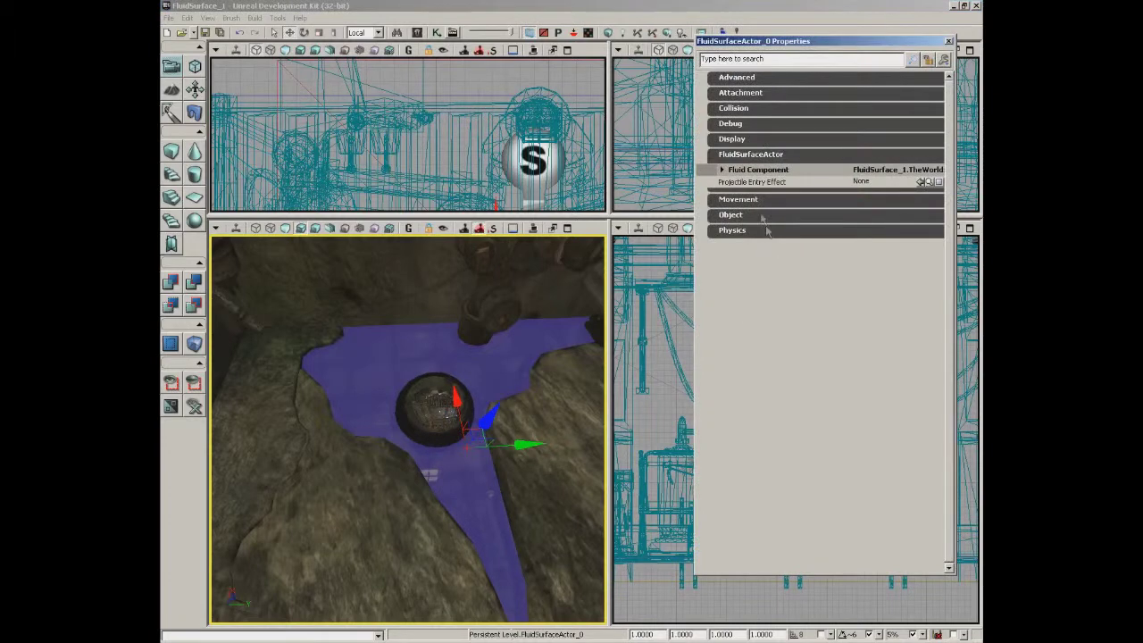
left_click(741, 172)
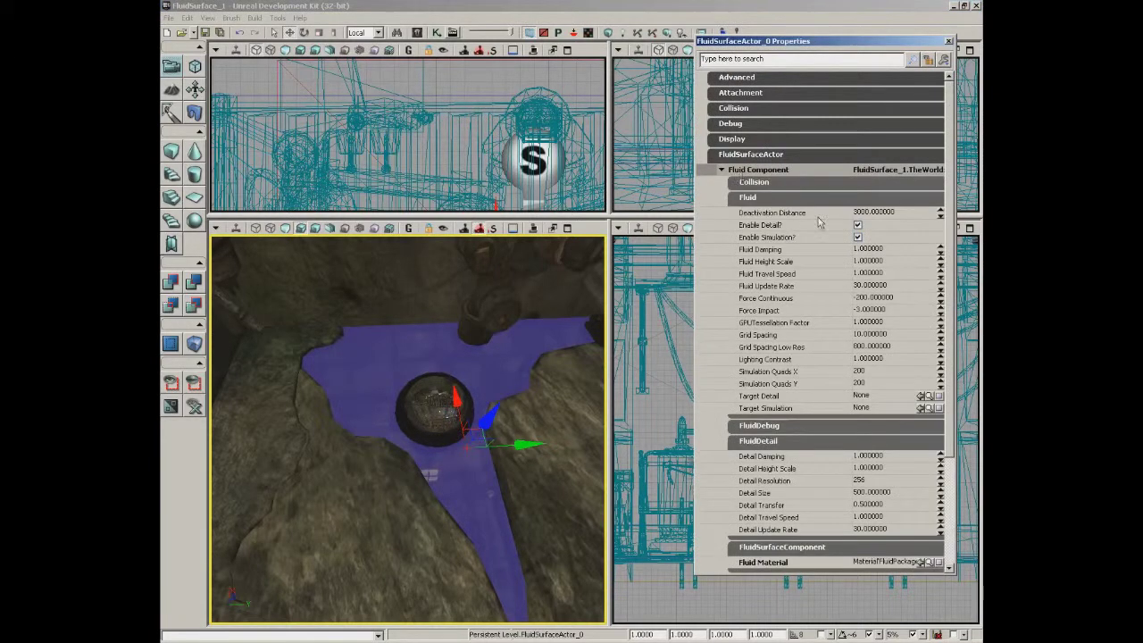
left_click(892, 249)
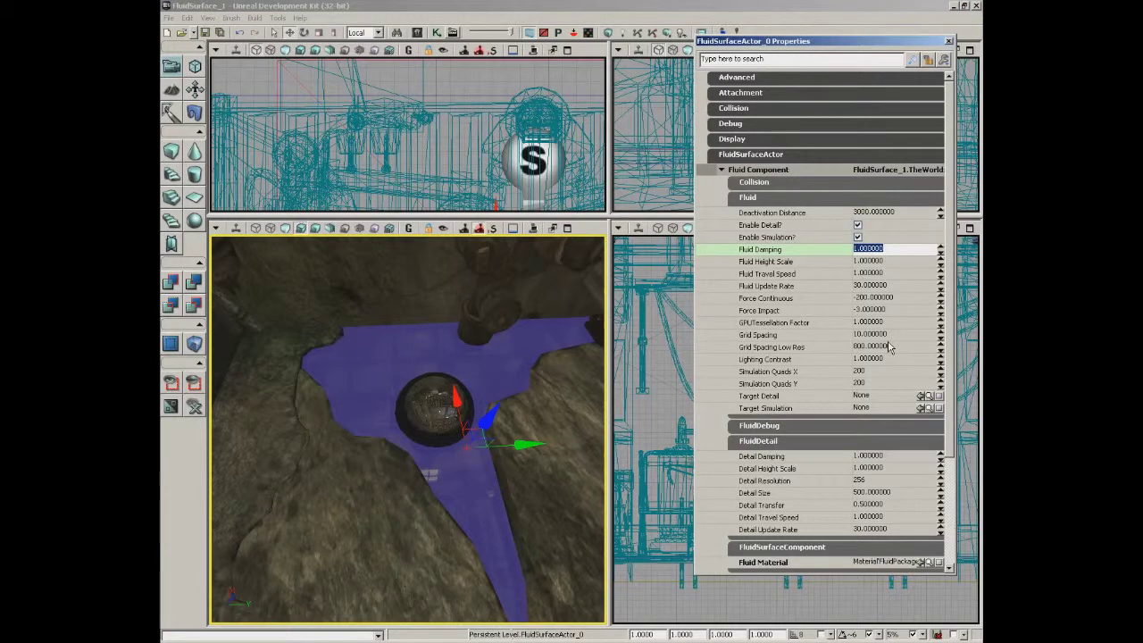
type("10")
key("Return")
left_click(881, 265)
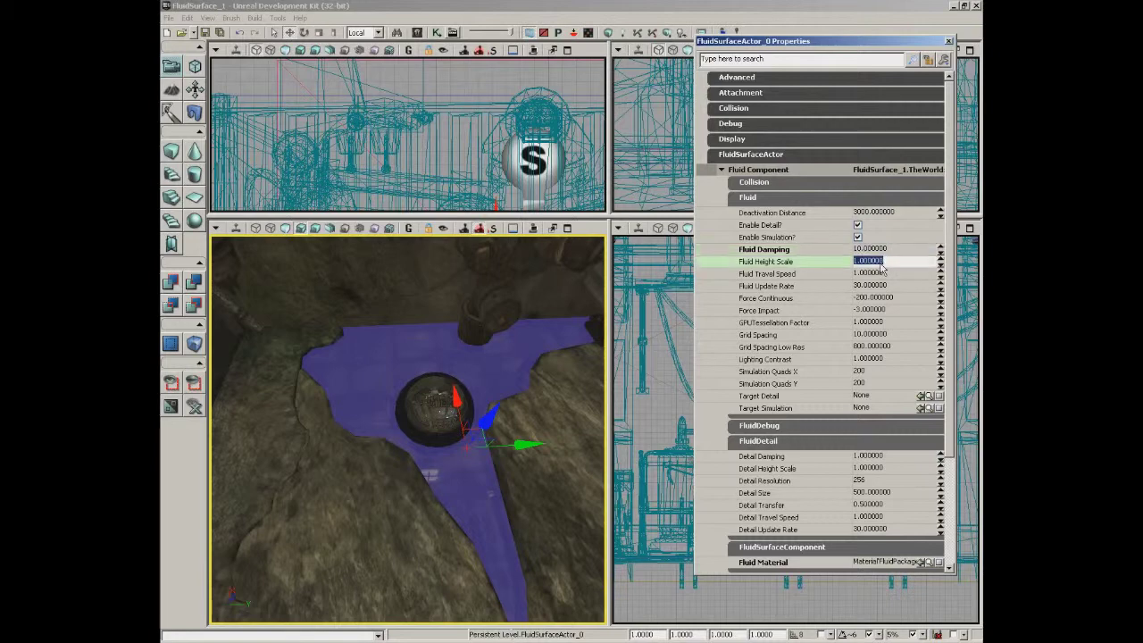
key("Return")
Set the fluid's Fluid Travel Speed to 0.5 and its Detail Size to 250
left_click(872, 275)
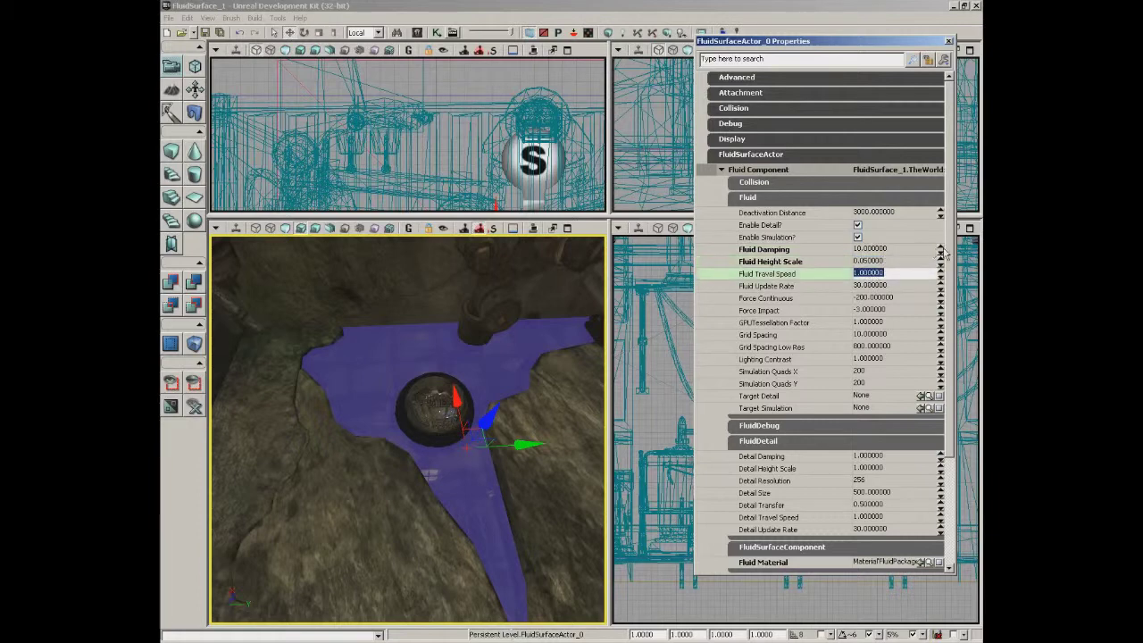
type(".5")
key("Return")
scroll(840, 357, "down", 3)
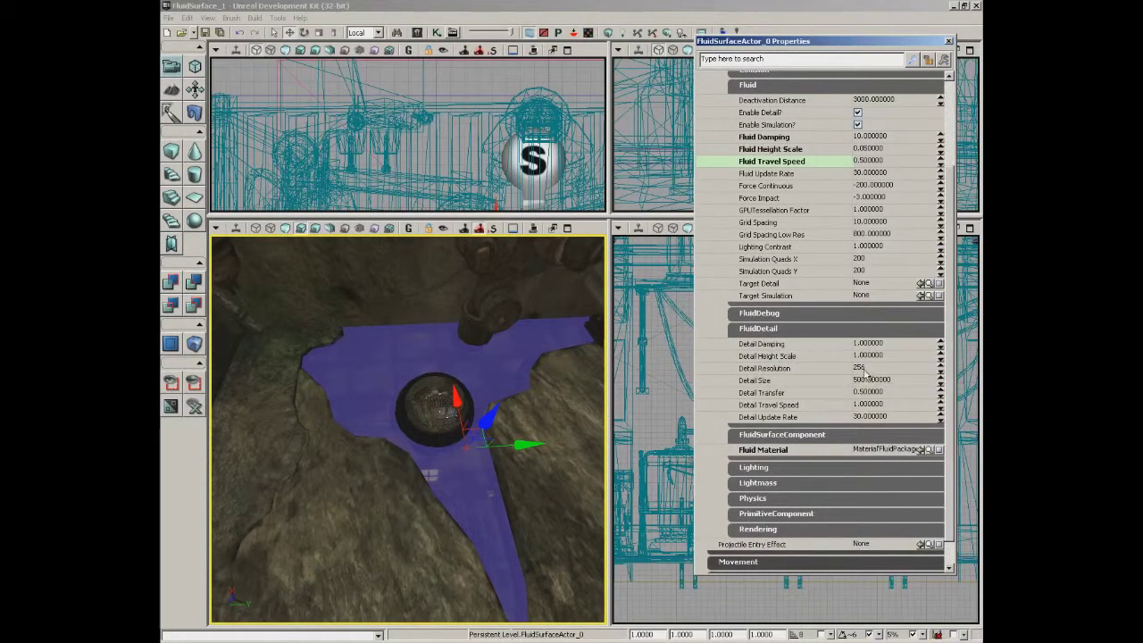
left_click(890, 381)
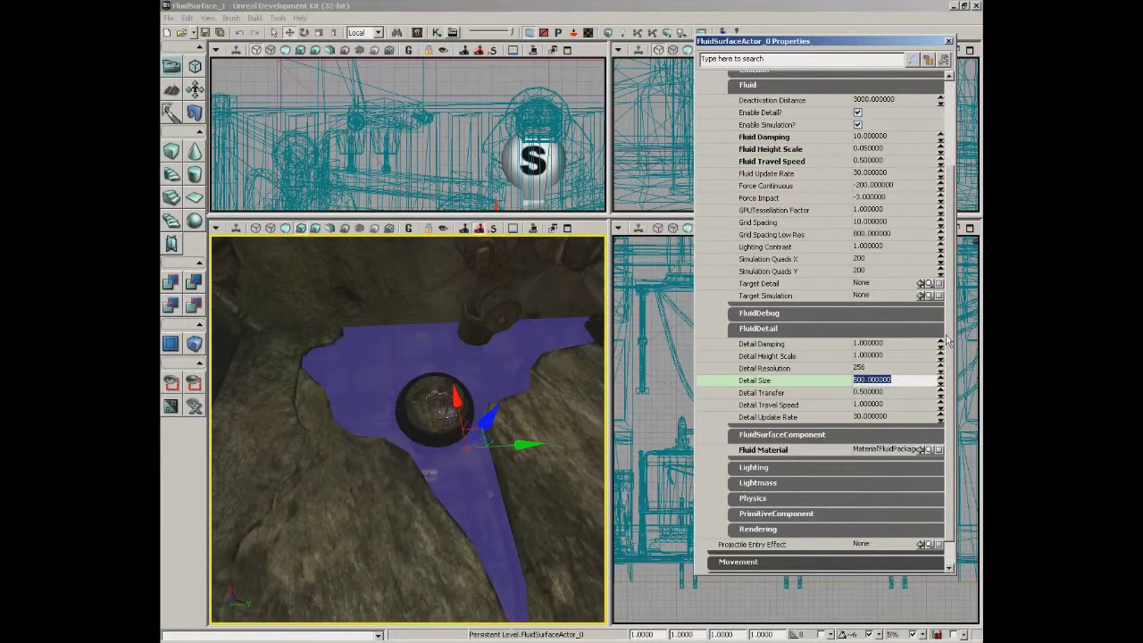
type("250")
key("Return")
Enable Show Detail Normals in the fluid's FluidDebug properties and close the actor's properties
scroll(949, 357, "down", 1)
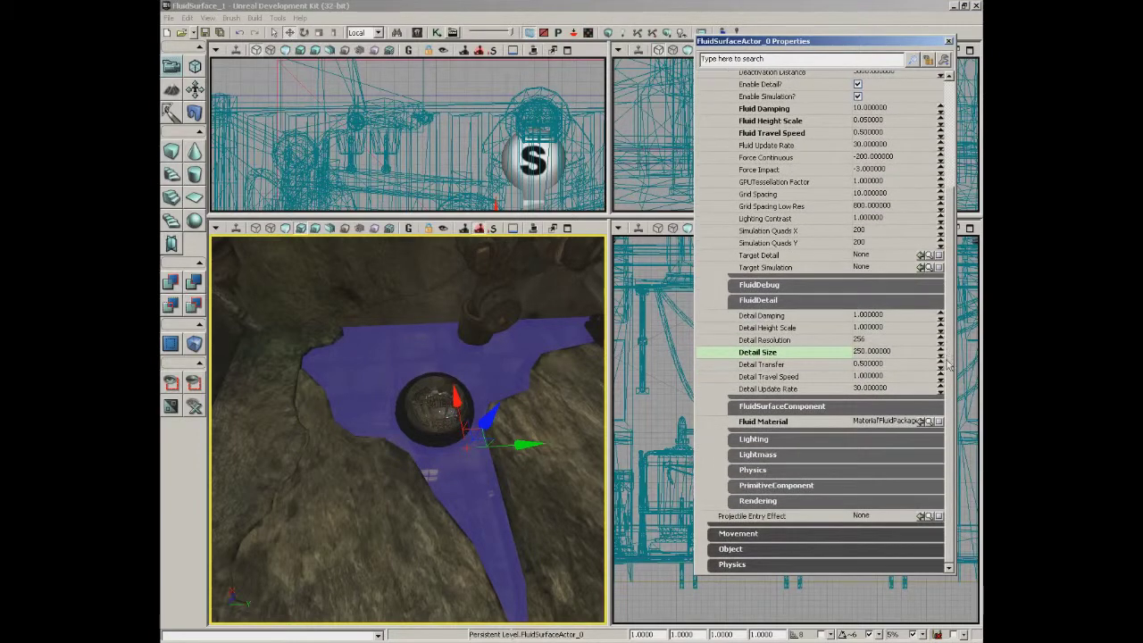
left_click(759, 285)
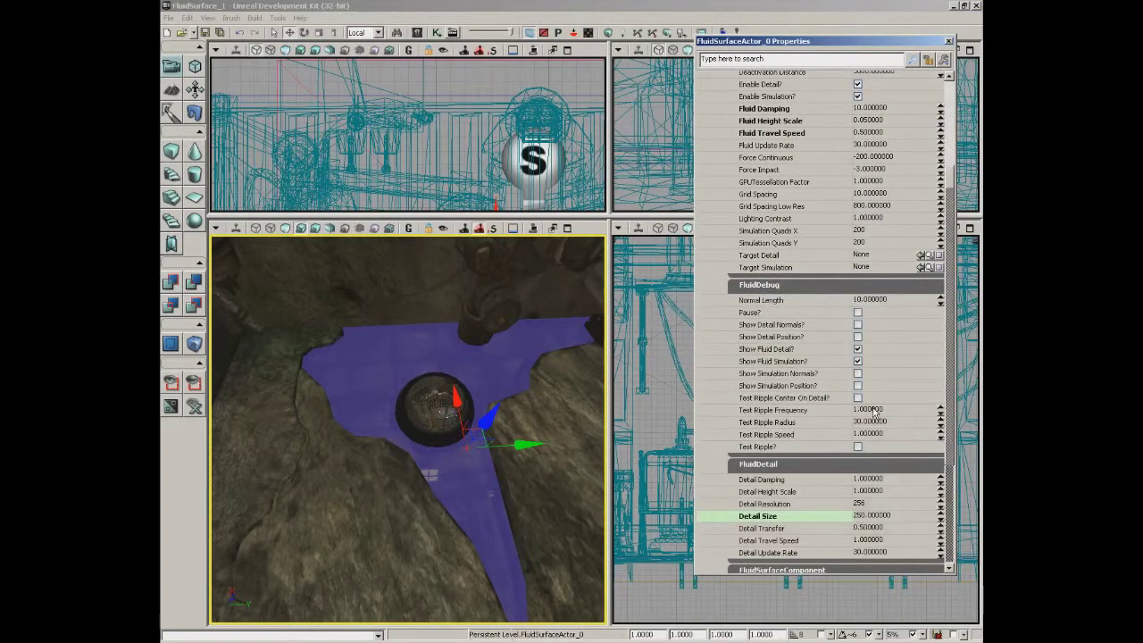
left_click(858, 324)
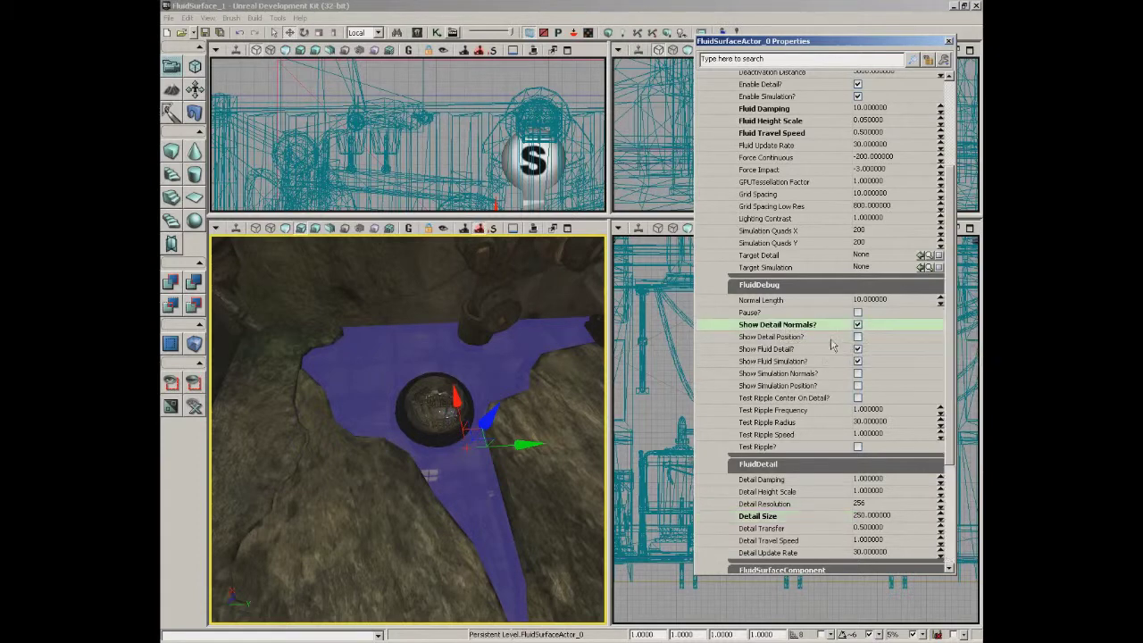
left_click(949, 41)
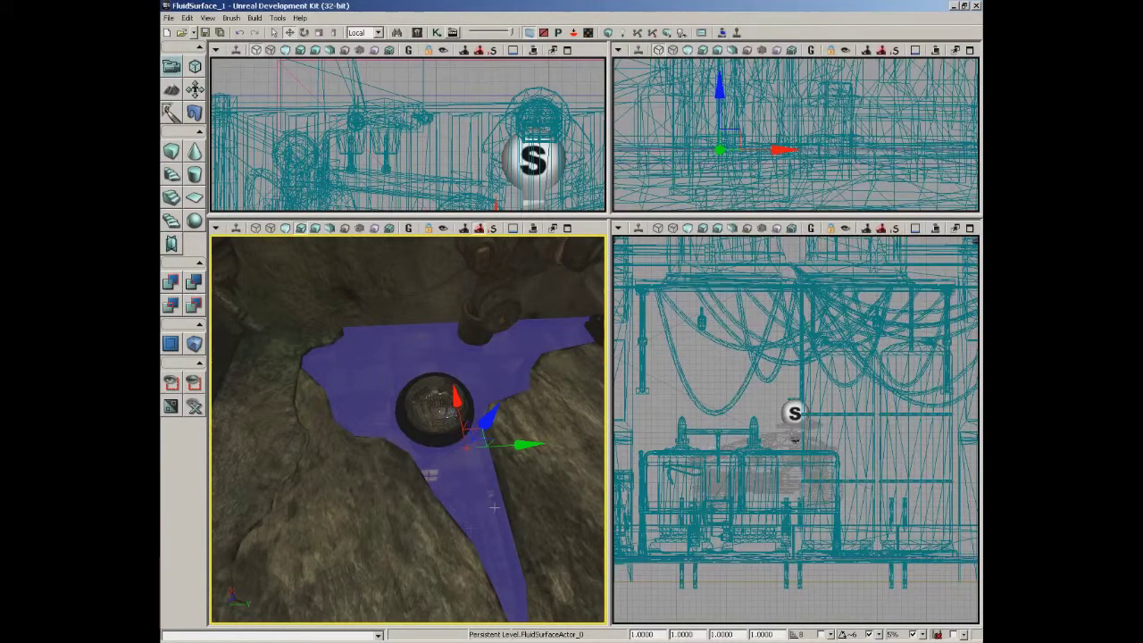
Play-test from the ground mesh, walking through and shooting the puddle to examine the detail normals display, and end the game
right_click(388, 576)
left_click(410, 561)
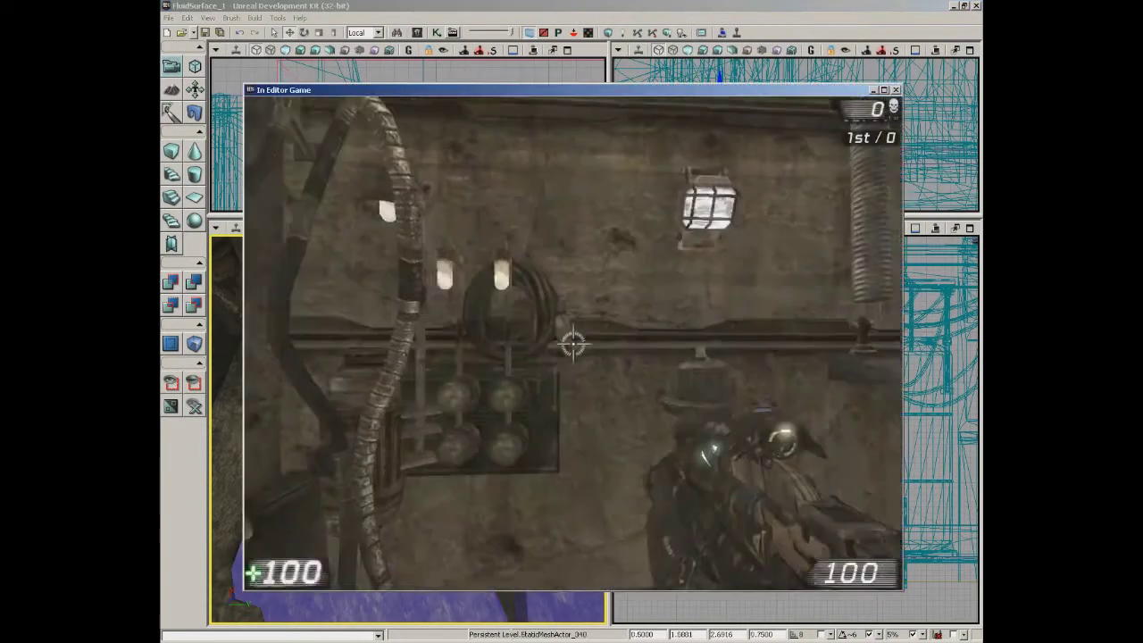
key("w")
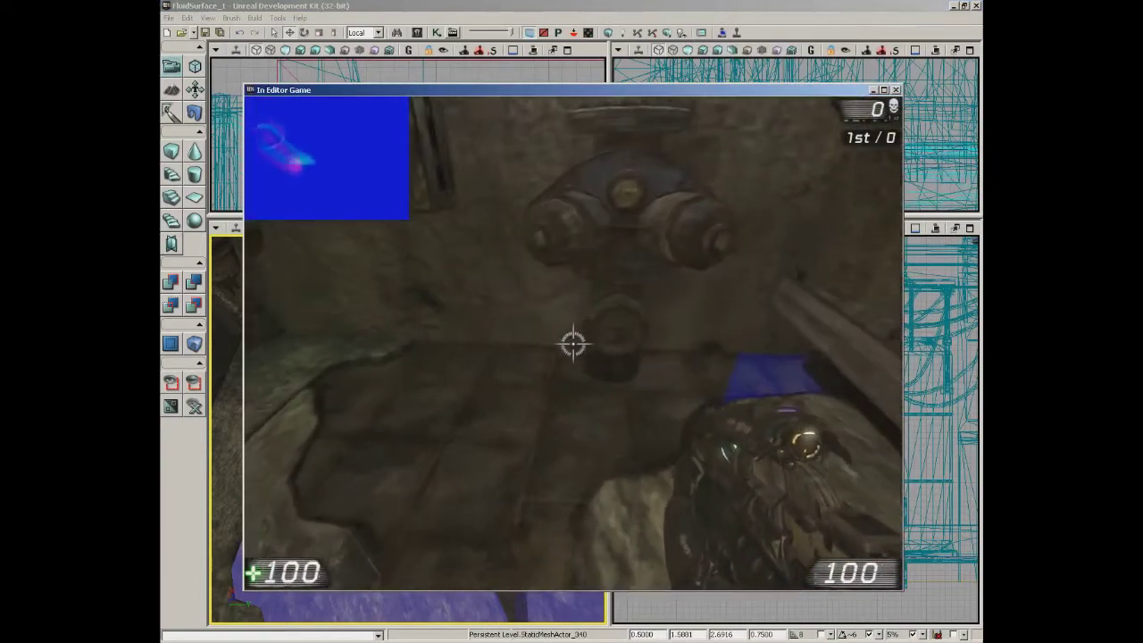
key("s")
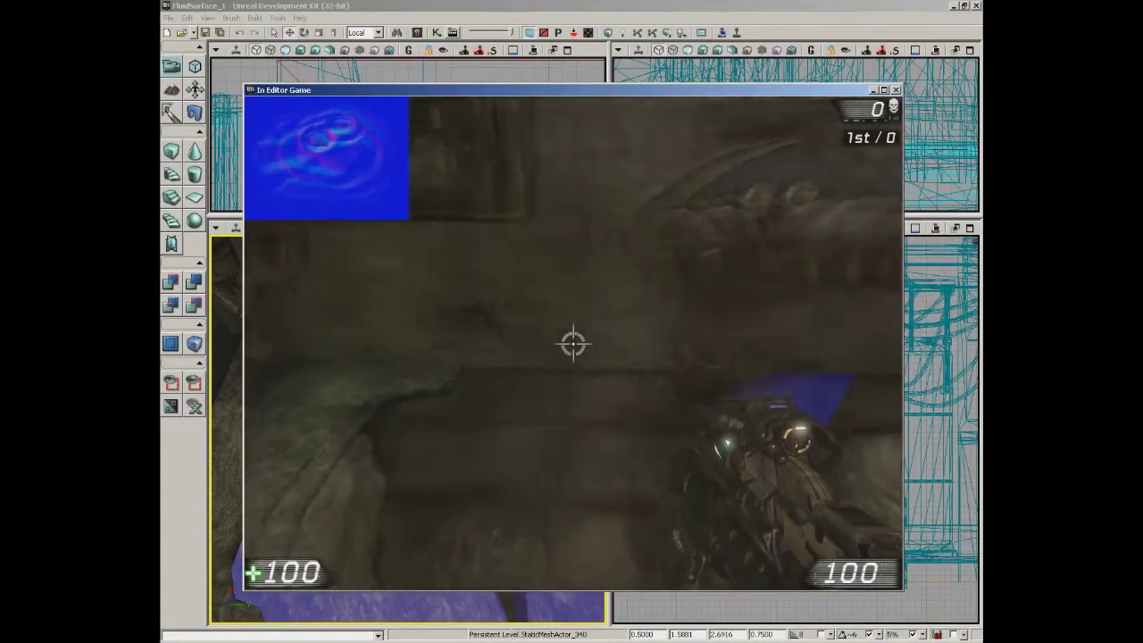
left_click(573, 343)
left_click(573, 343)
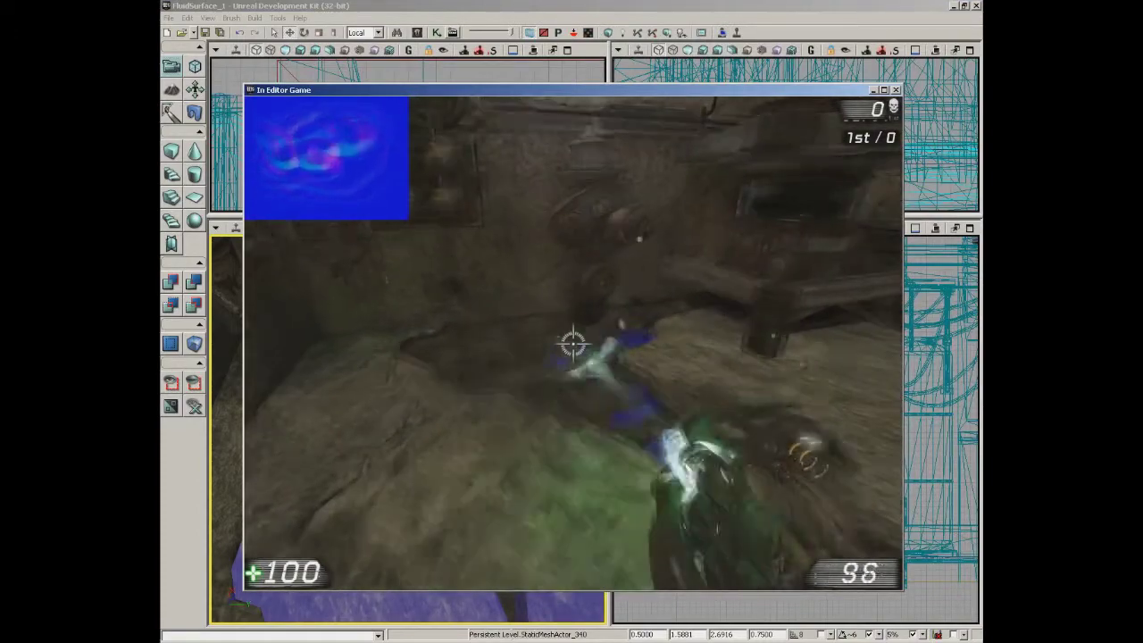
left_click(574, 343)
key("Escape")
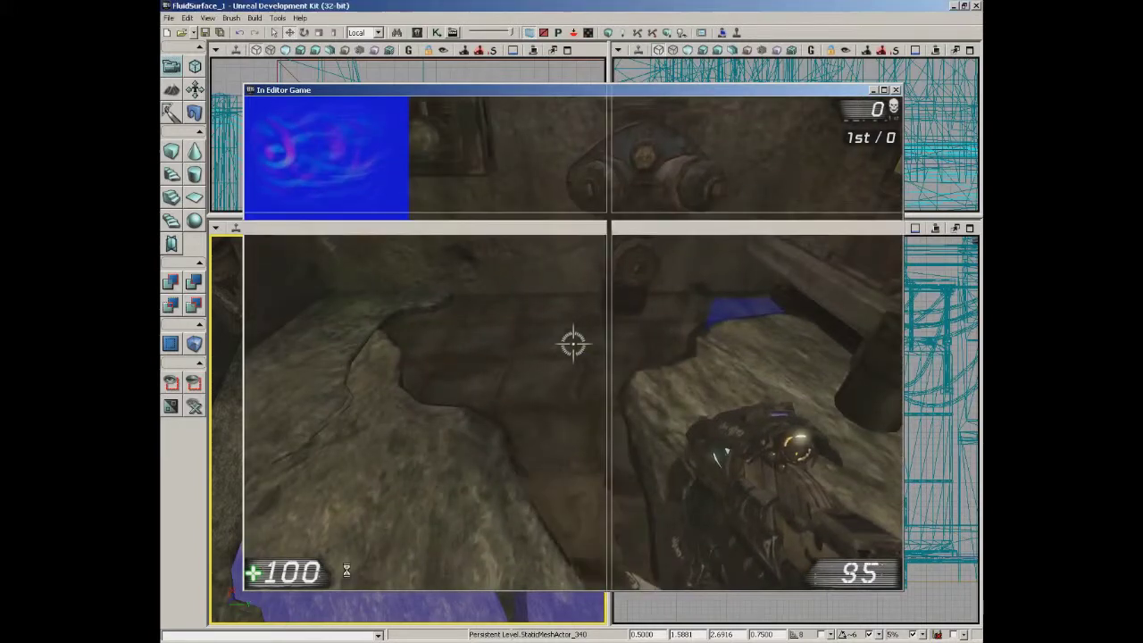
Disable Show Detail Normals in the FluidSurfaceActor's FluidDebug properties and close the properties
double_click(386, 372)
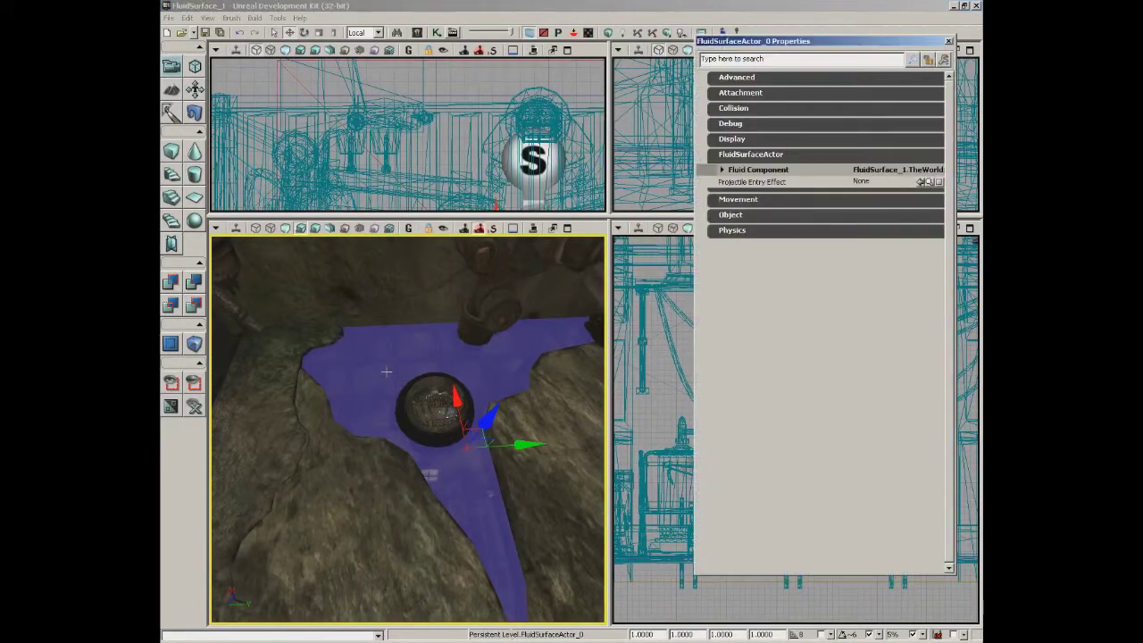
left_click(733, 171)
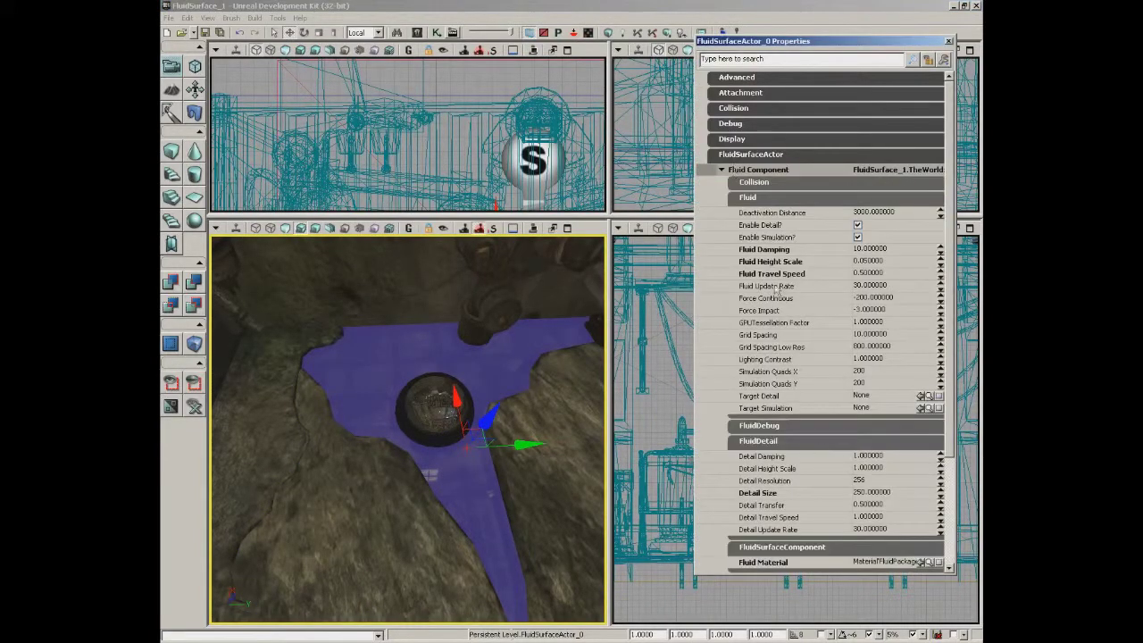
left_click(786, 427)
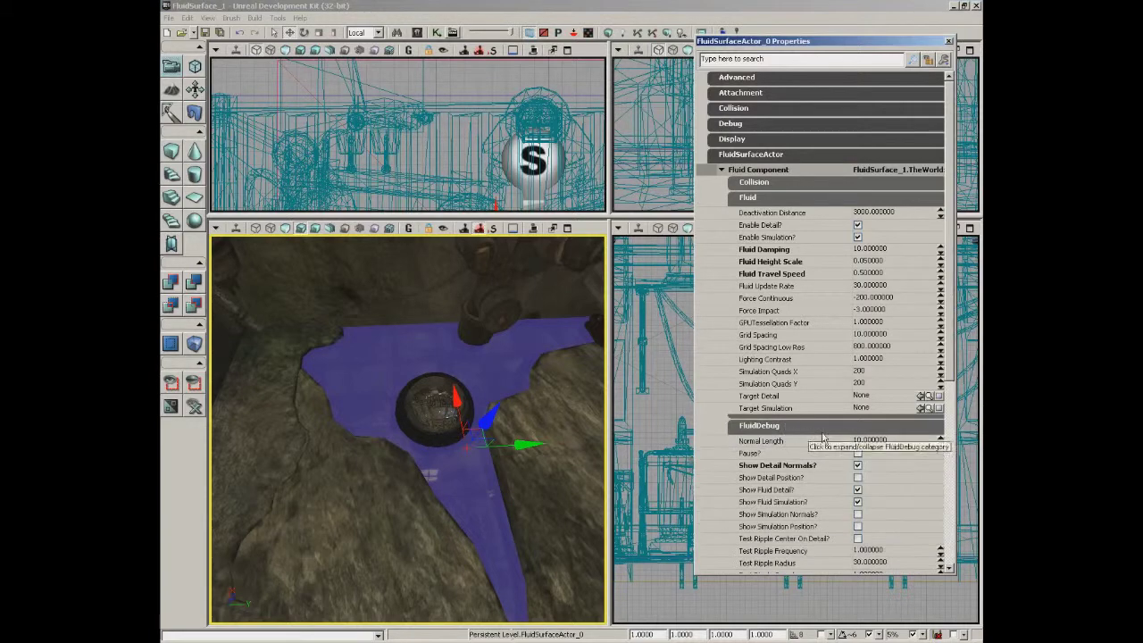
left_click(857, 465)
left_click(949, 41)
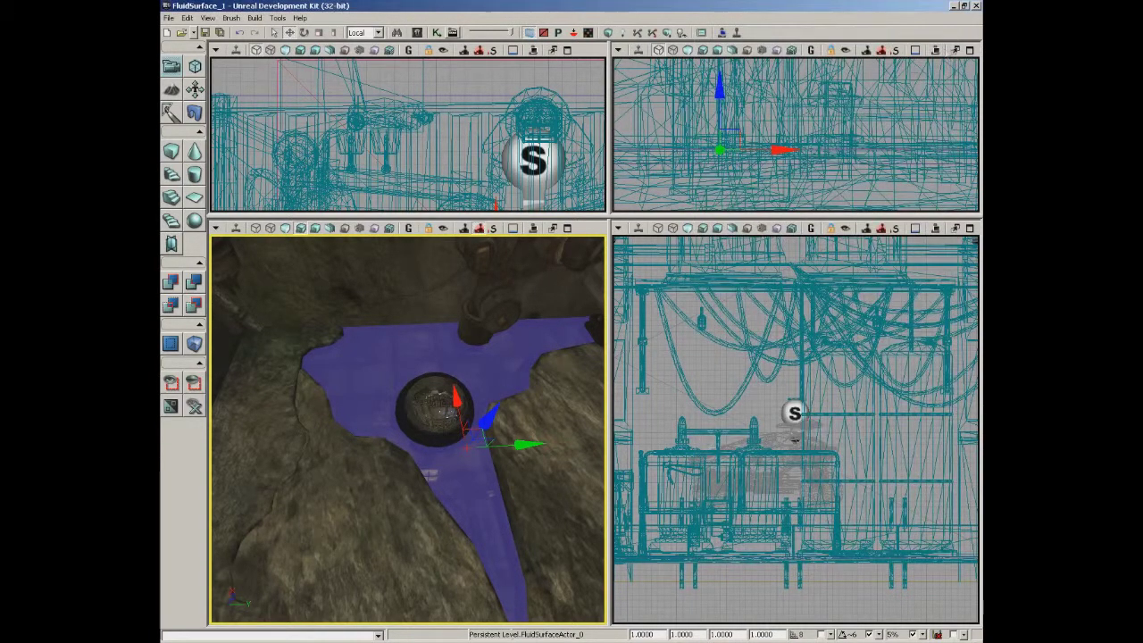
Play the level from the ground mesh, walk around in the puddle to check the adjusted ripples, and return to the editor
right_click(351, 554)
left_click(370, 528)
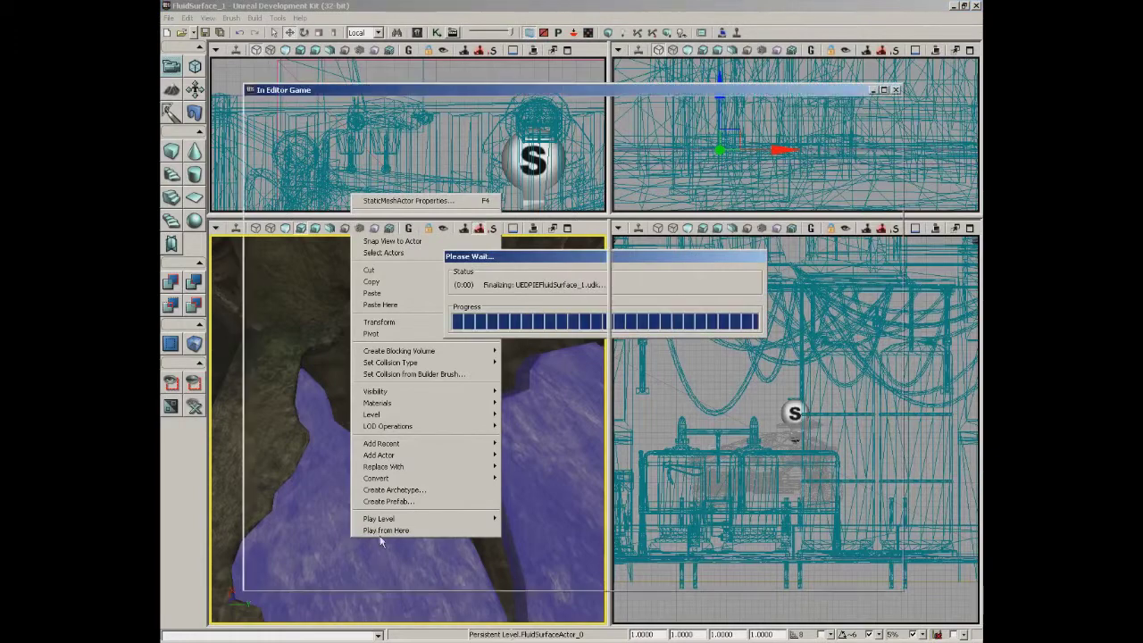
key("w")
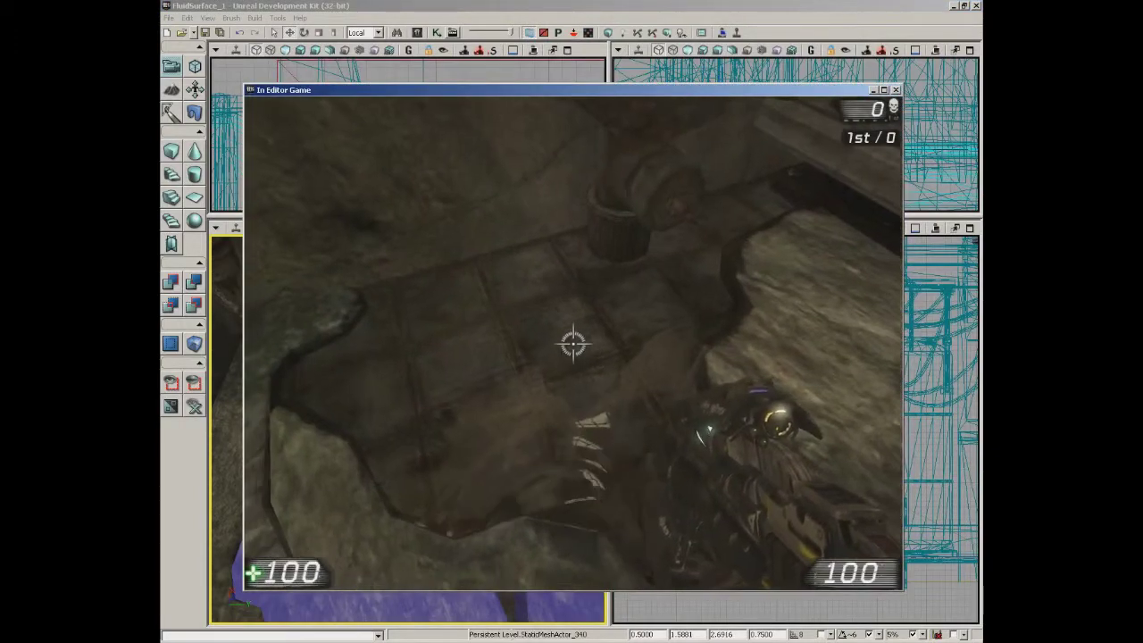
key("w")
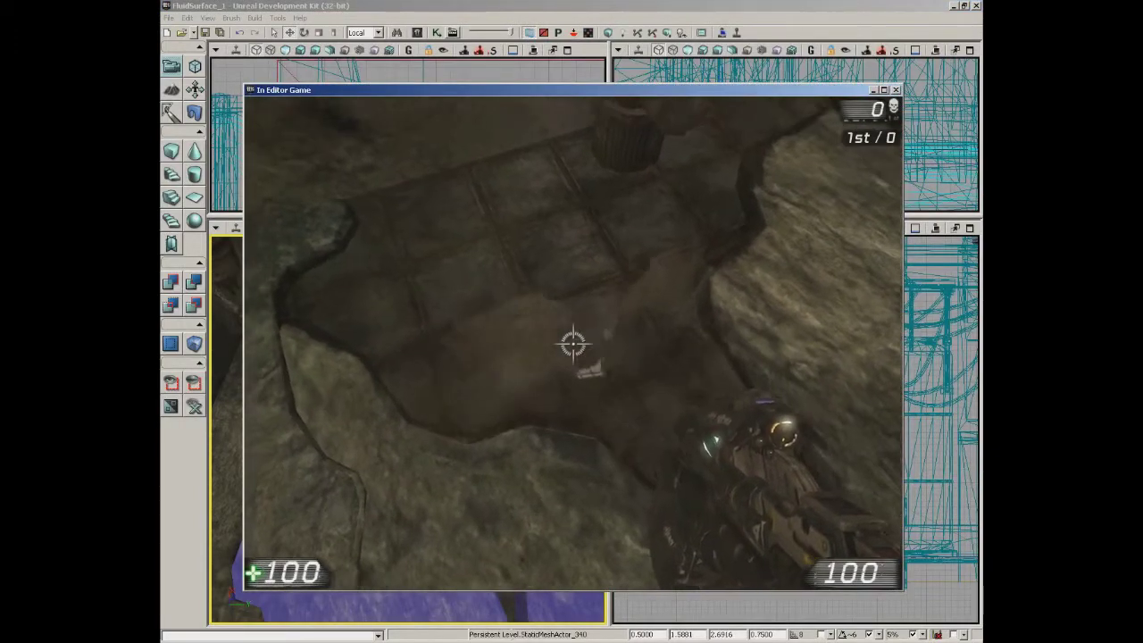
left_click(574, 344)
key("s")
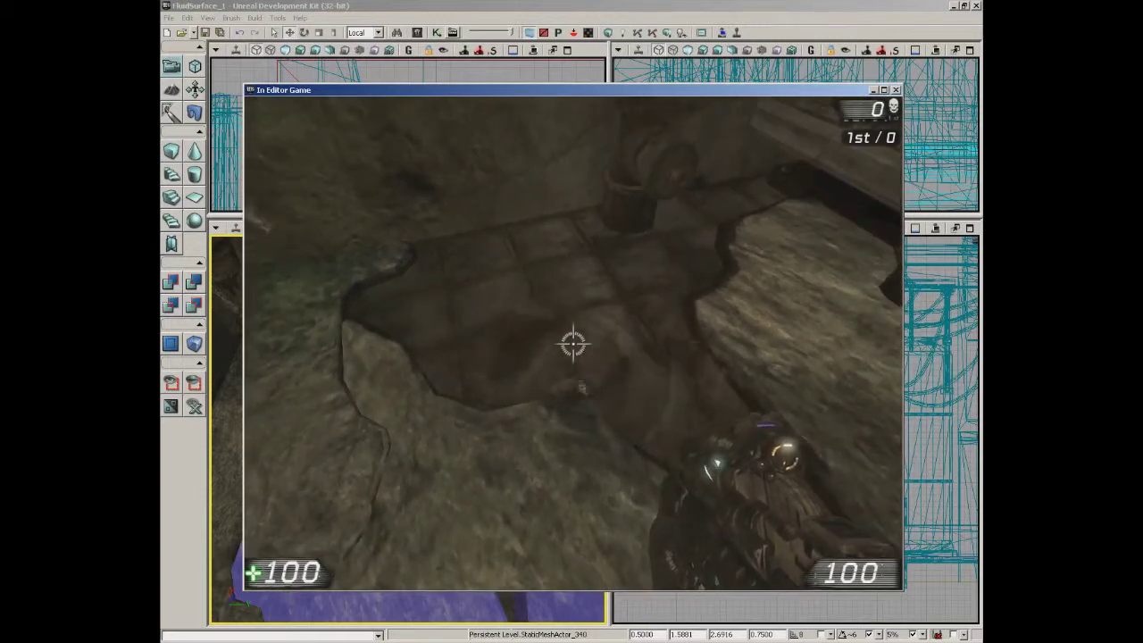
key("d")
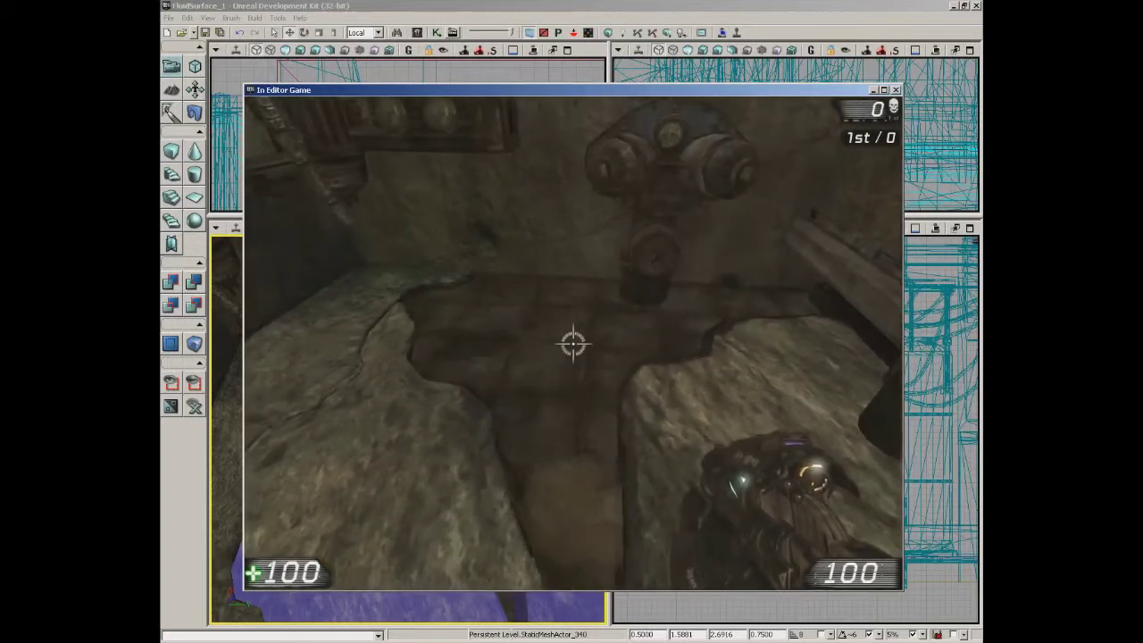
key("Escape")
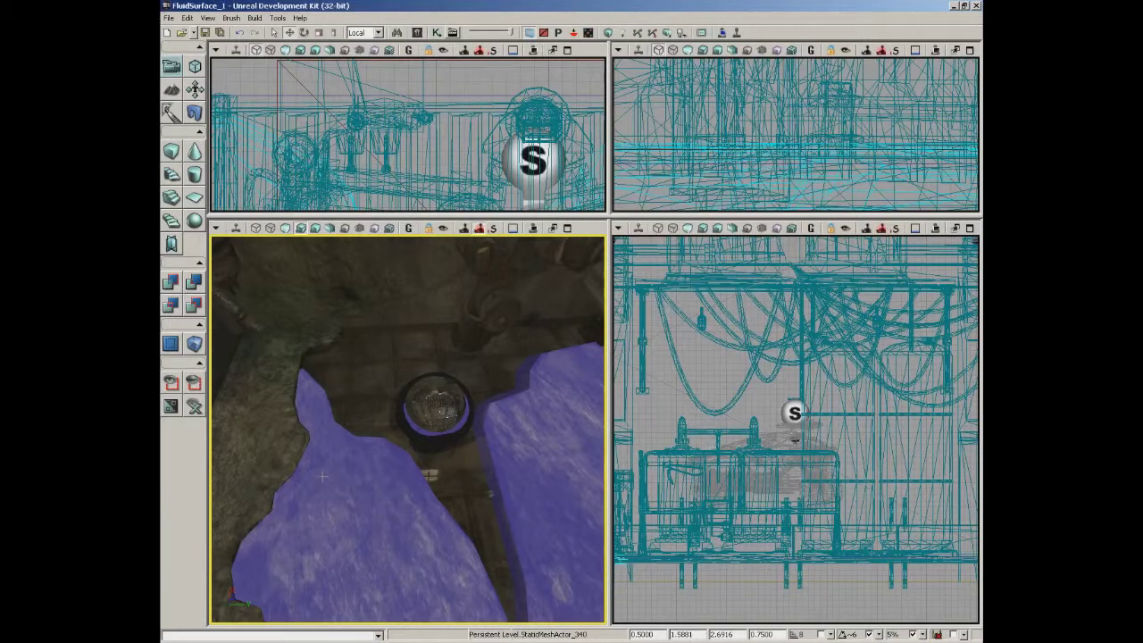
Open the P_Water_Drips_Long_01 particle system from FluidPackage in the particle editor
right_click_drag(464, 379, 424, 332)
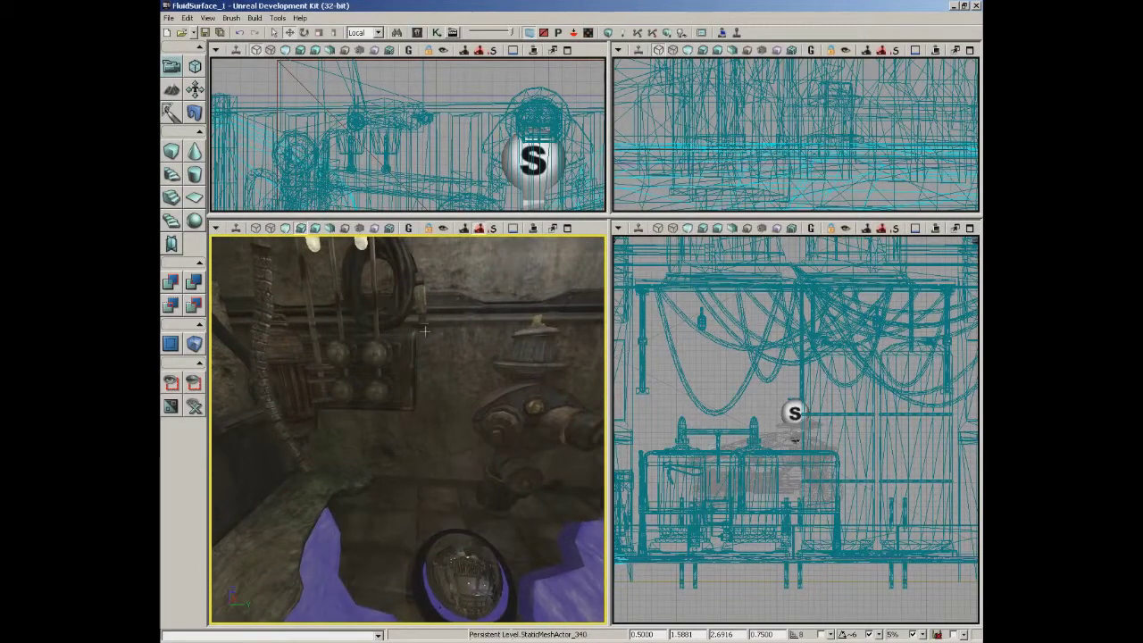
left_click(420, 36)
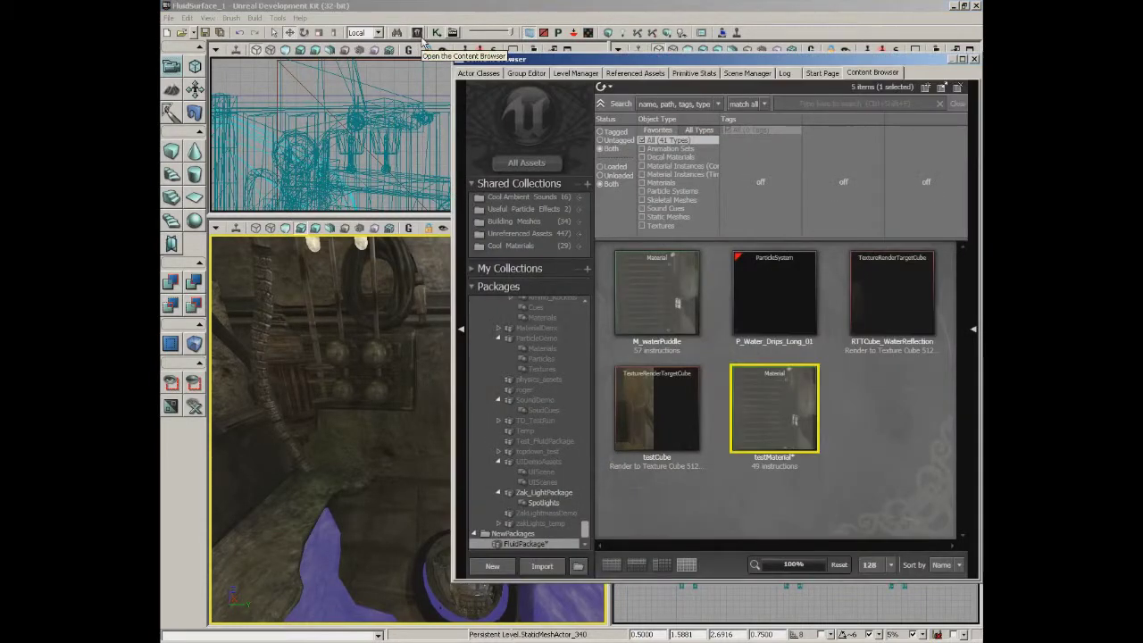
left_click(773, 295)
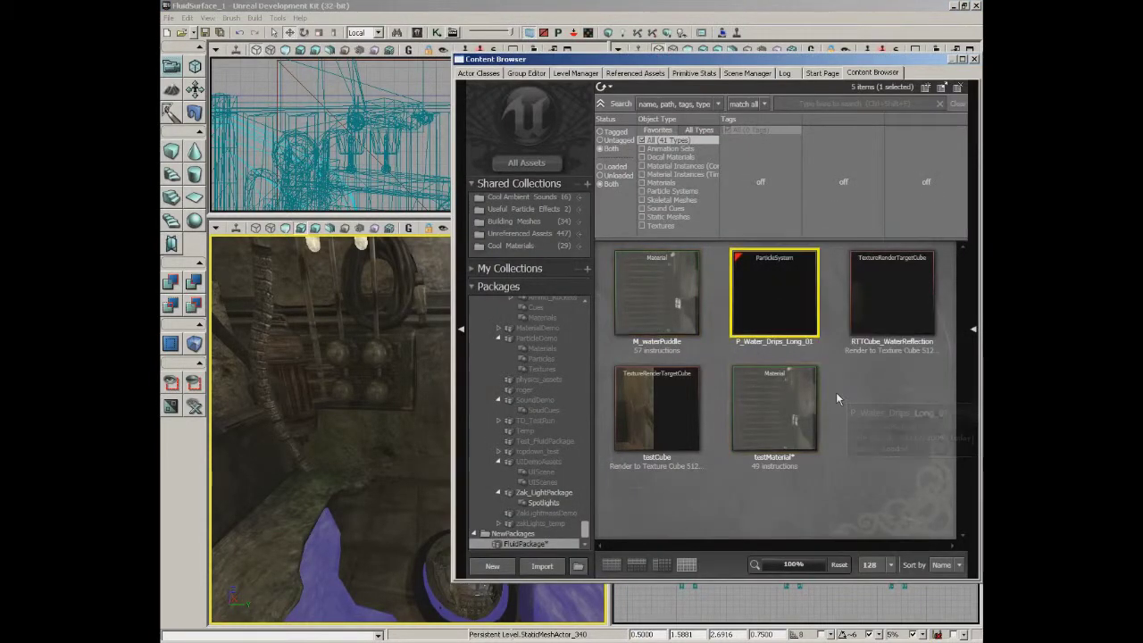
double_click(766, 294)
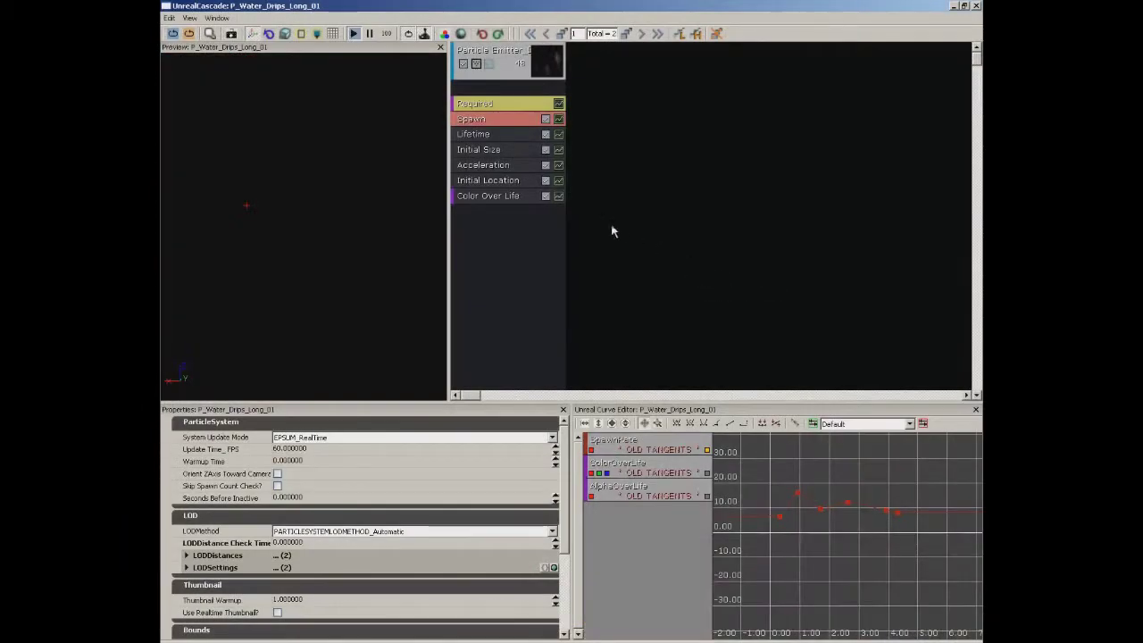
Examine the drip emitter's Initial Location constant and its Spawn rate scale constant, and close the particle editor
left_click(494, 183)
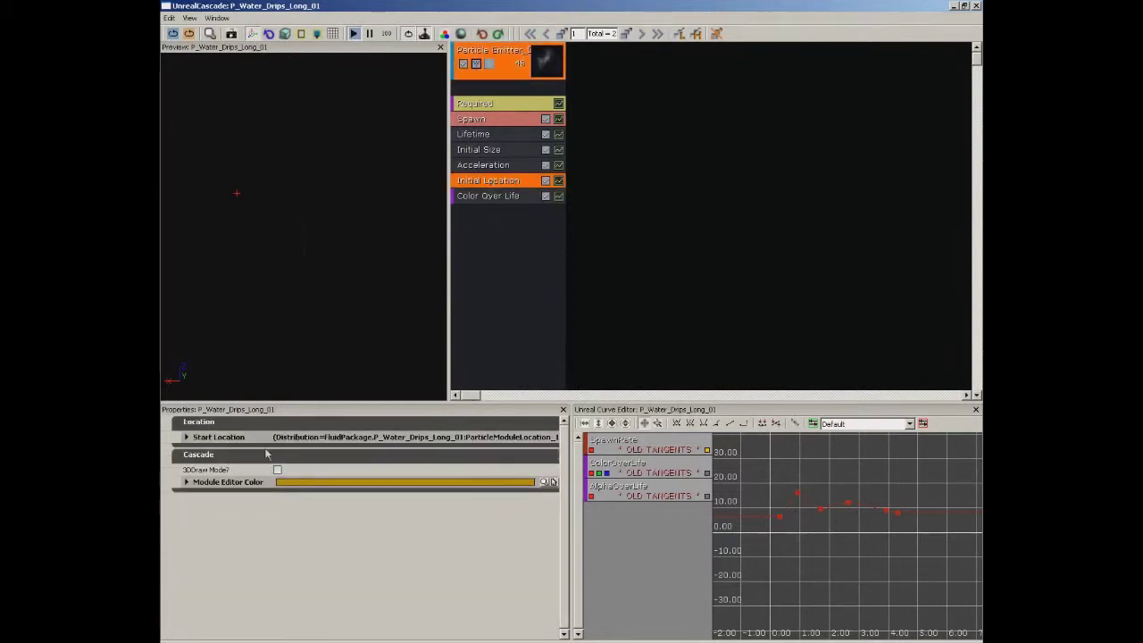
left_click(215, 438)
left_click(261, 462)
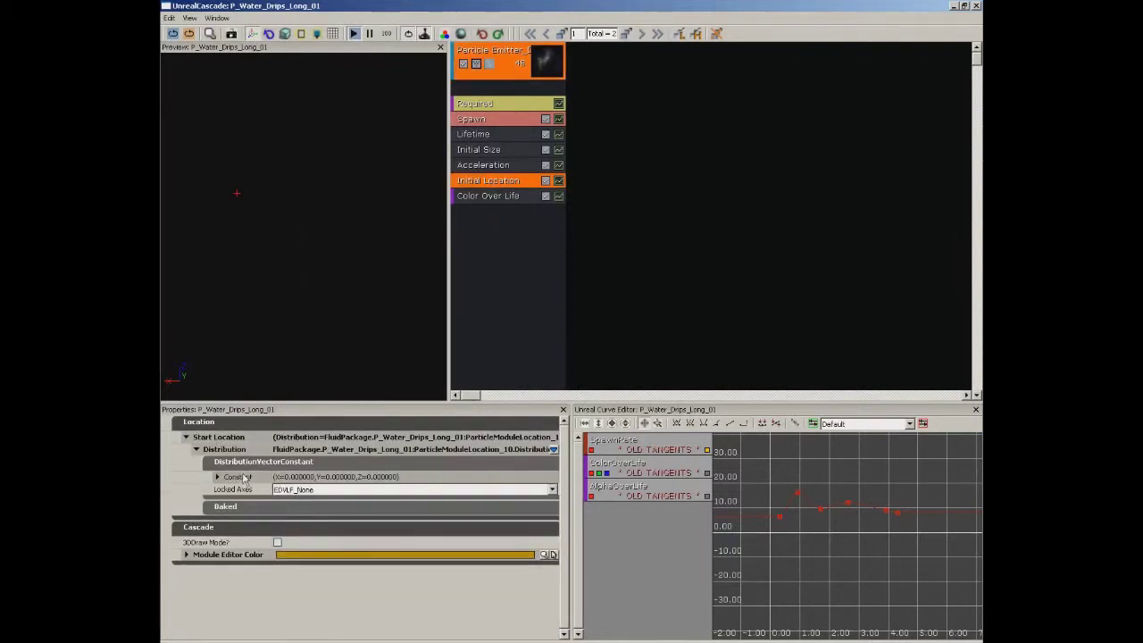
double_click(244, 479)
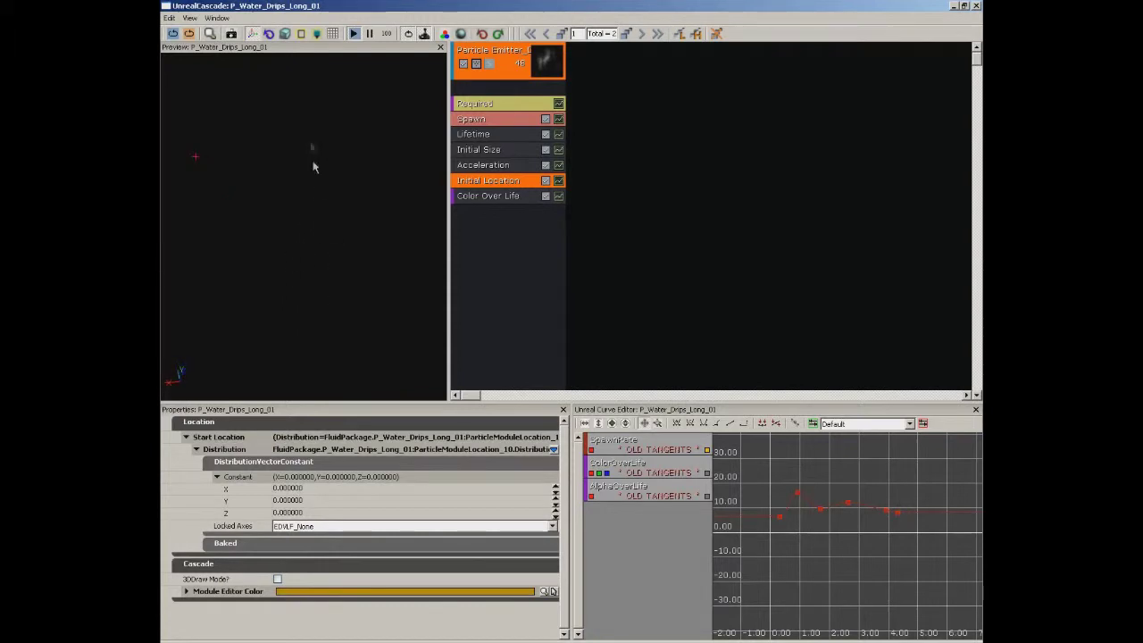
left_click(482, 122)
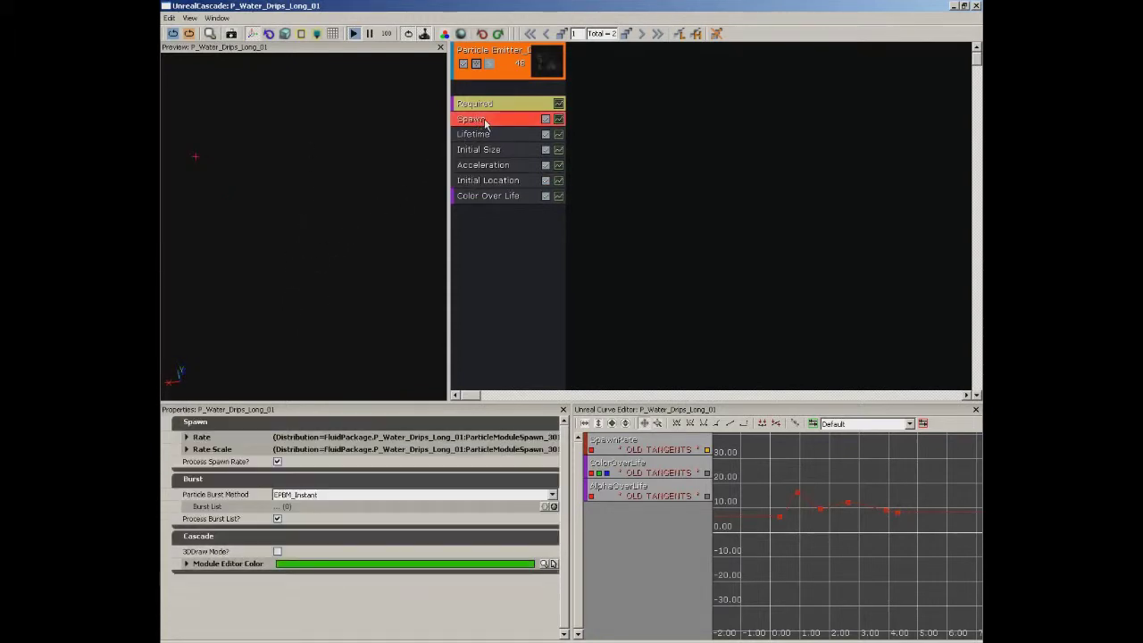
double_click(224, 449)
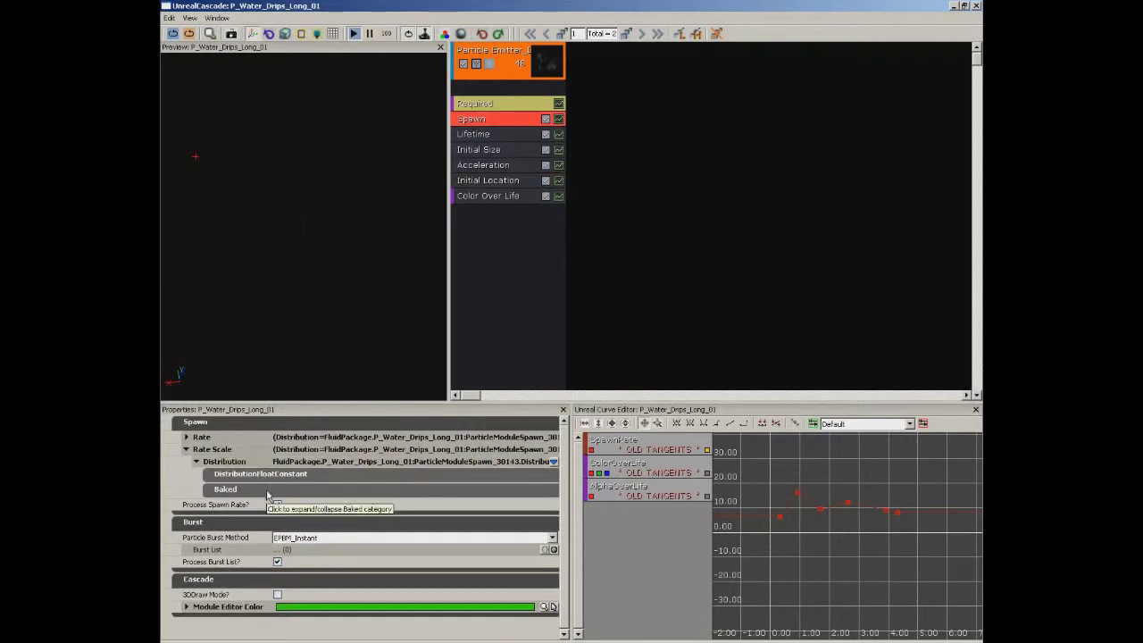
left_click(243, 474)
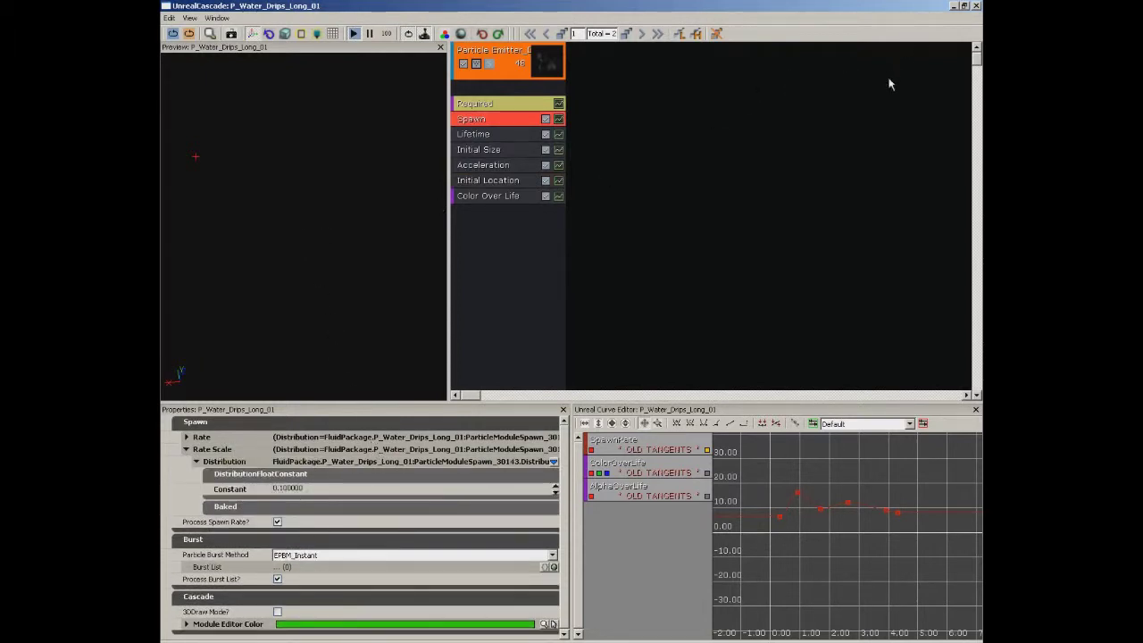
left_click(978, 7)
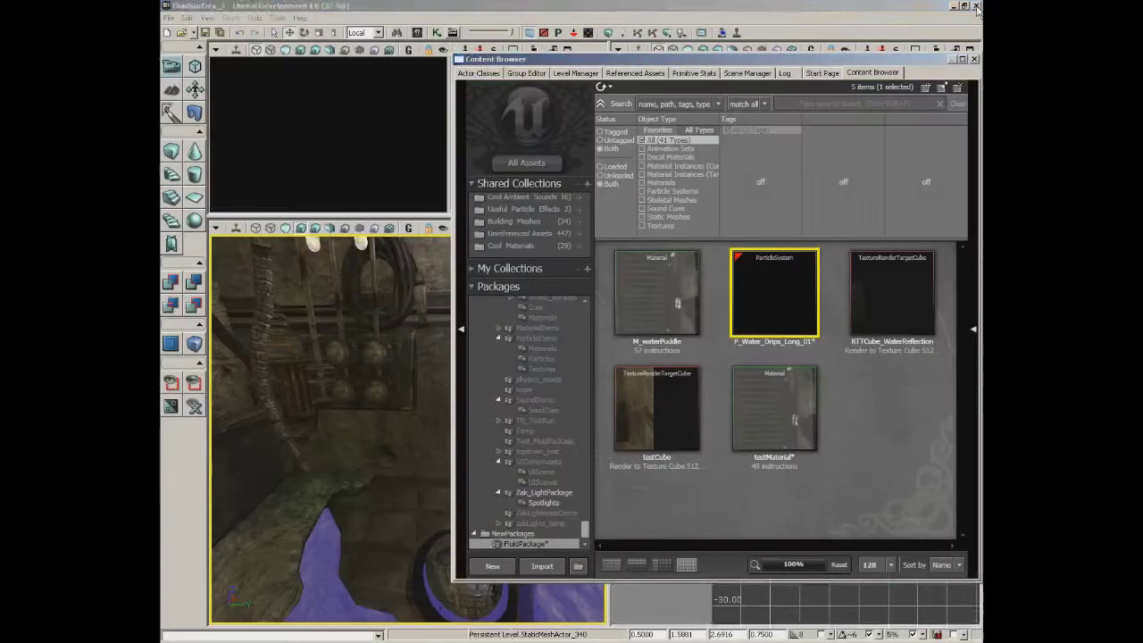
Place a P_Water_Drips_Long_01 emitter on the wall beside the electrical box, close the Content Browser, and turn on realtime preview in the perspective view
left_click_drag(458, 377, 435, 368)
left_click(976, 59)
left_click_drag(527, 343, 406, 285)
left_click(237, 229)
left_click_drag(323, 341, 421, 391)
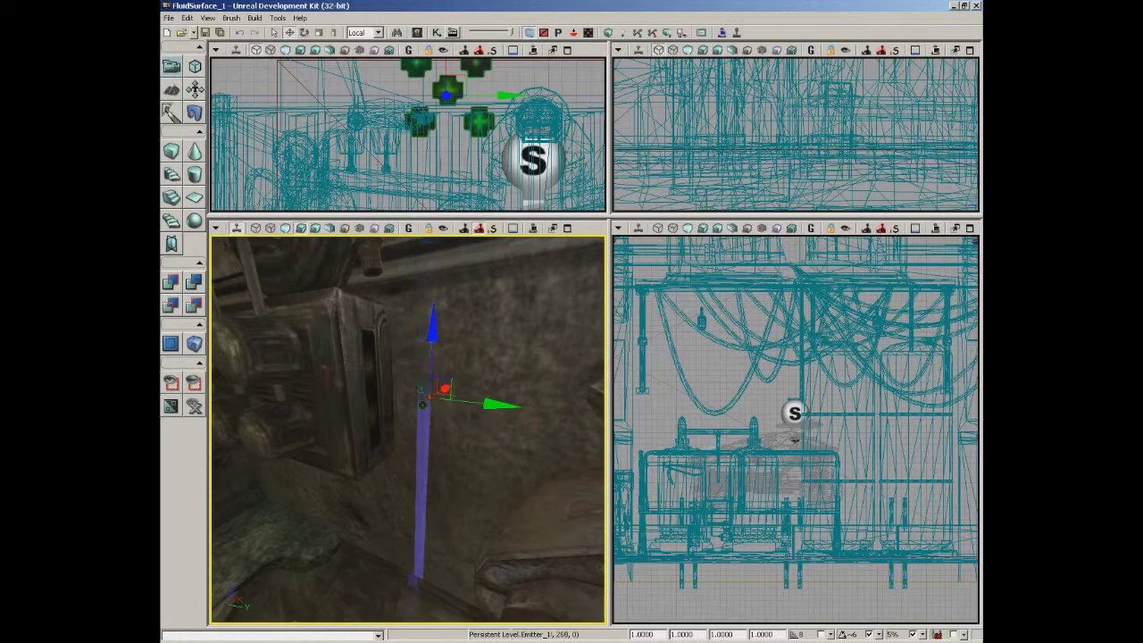
Move the drip emitter in the top view so it lines up with the hanging cable end beside the electrical box
scroll(447, 152, "up", 1)
scroll(408, 155, "up", 5)
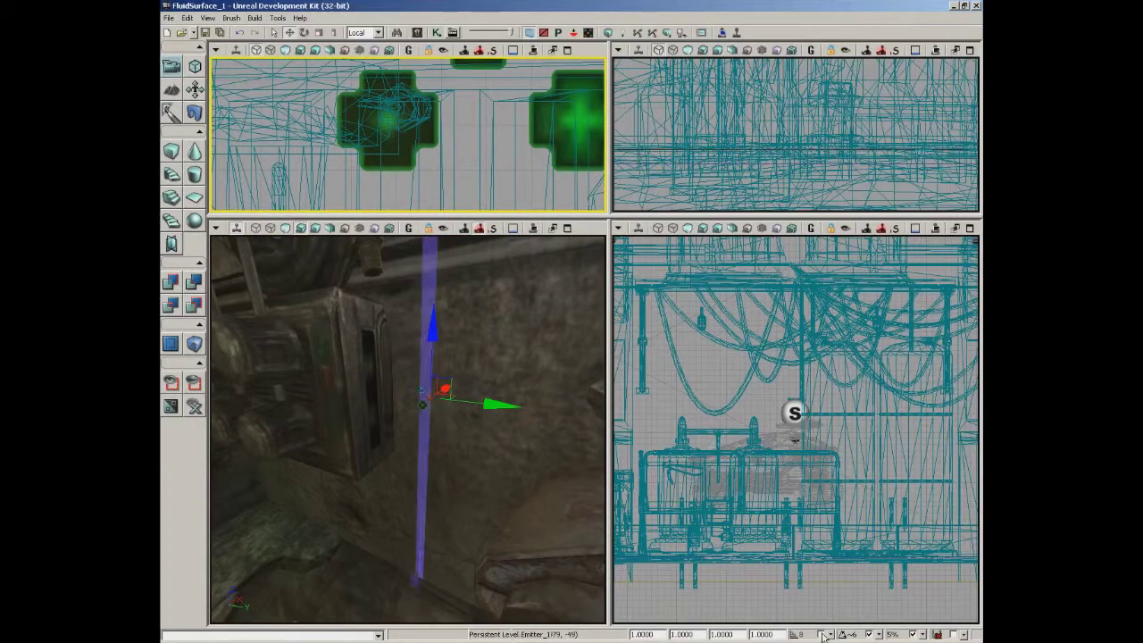
right_click_drag(509, 177, 508, 214)
scroll(490, 181, "down", 2)
left_click_drag(479, 69, 426, 129)
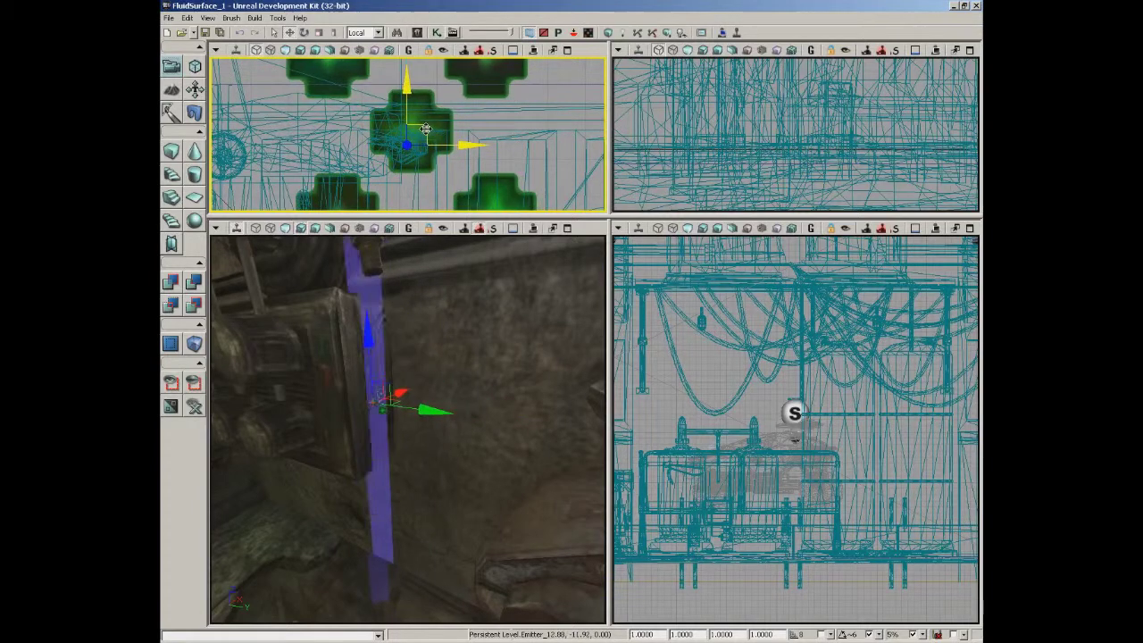
Nudge the drip emitter sideways along its Y axis under the cable end, check its drips down to the puddle, and deselect it
right_click_drag(446, 332, 460, 334)
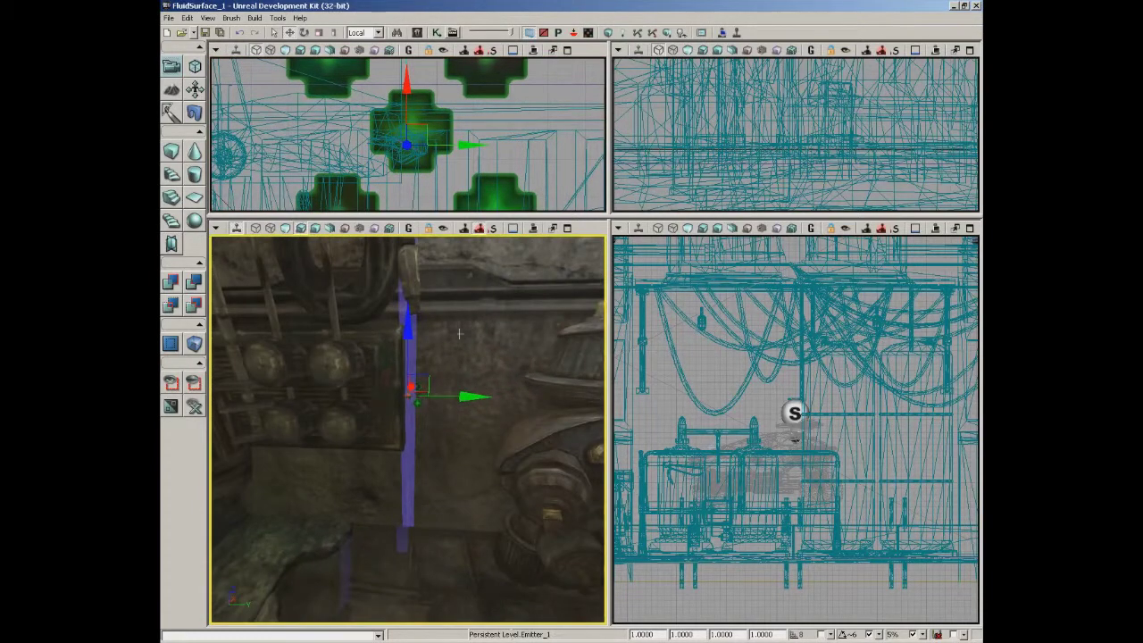
left_click_drag(462, 394, 463, 394)
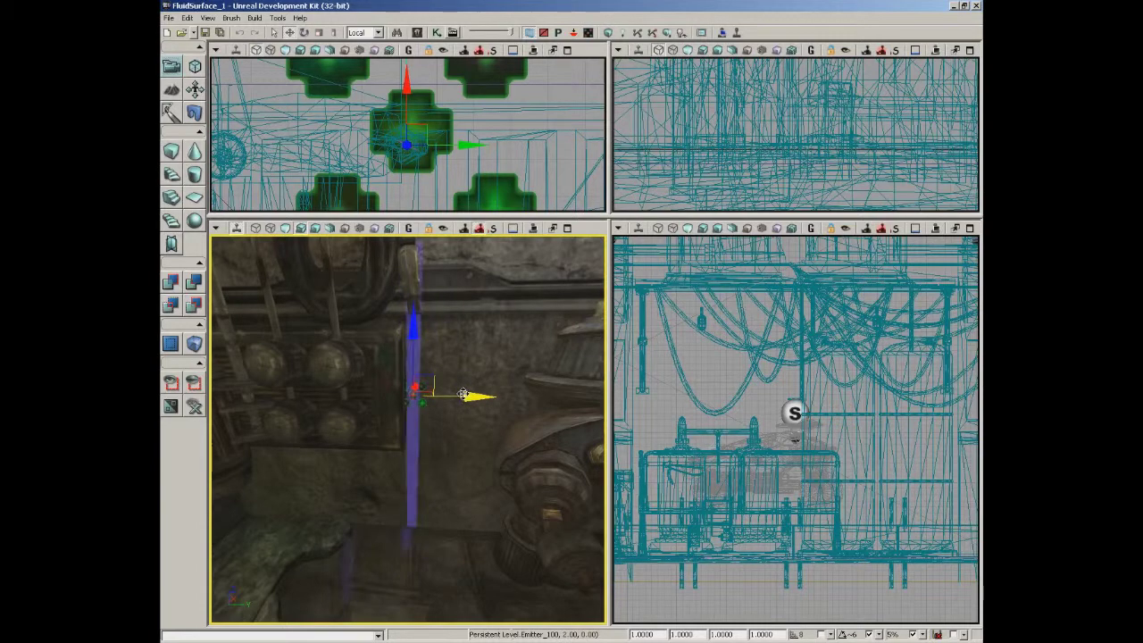
left_click(411, 358)
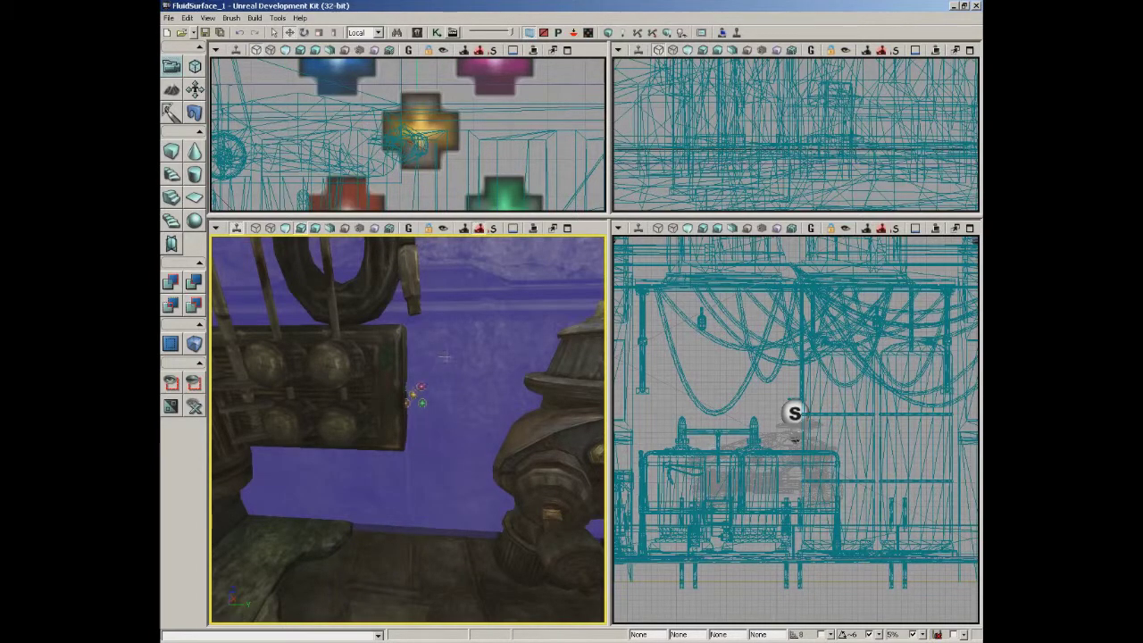
left_click(420, 385)
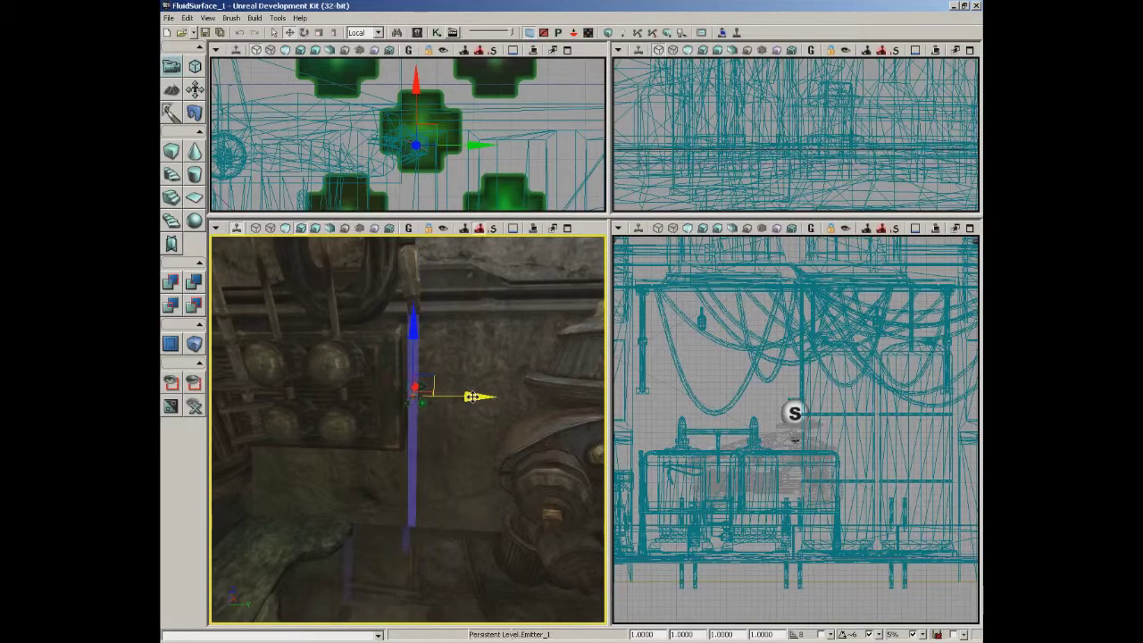
right_click_drag(474, 368, 440, 297)
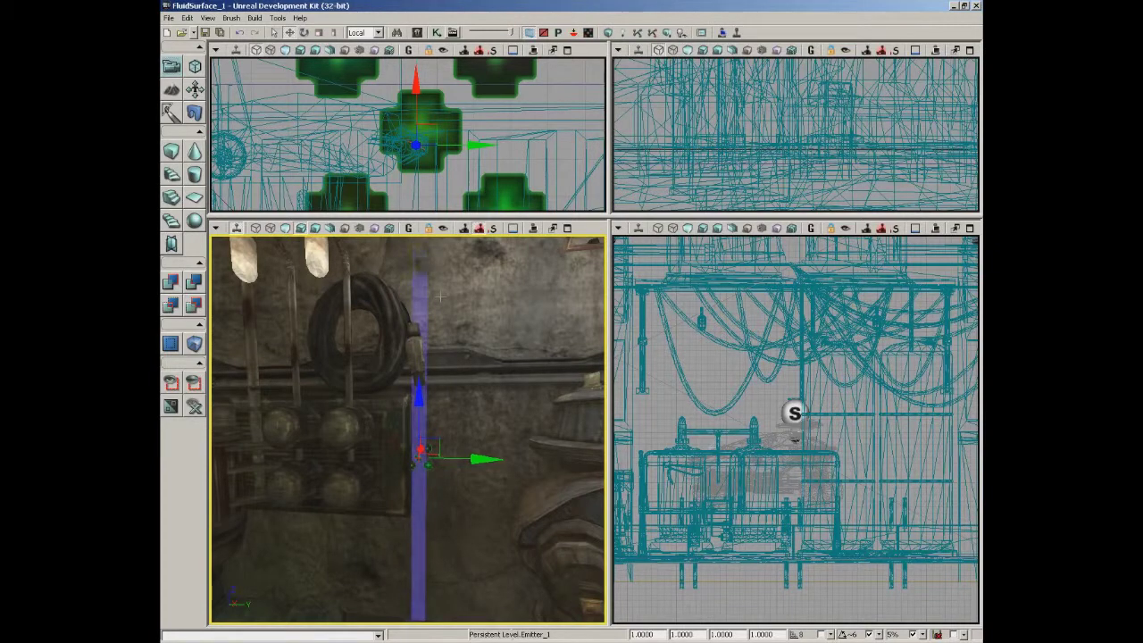
right_click_drag(495, 376, 415, 458)
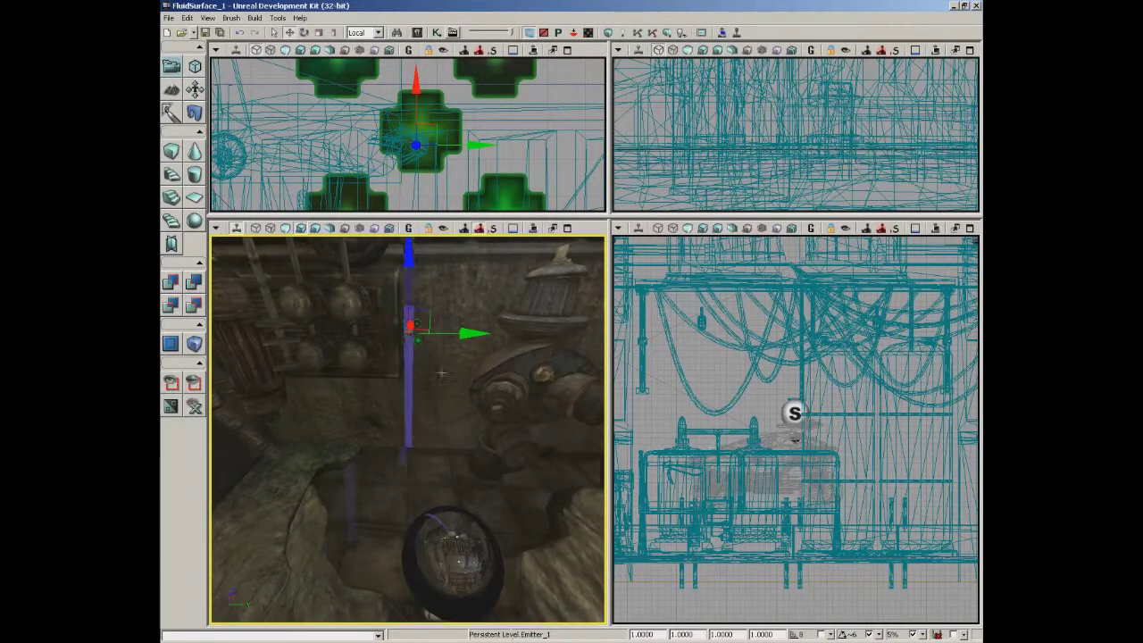
left_click(552, 111)
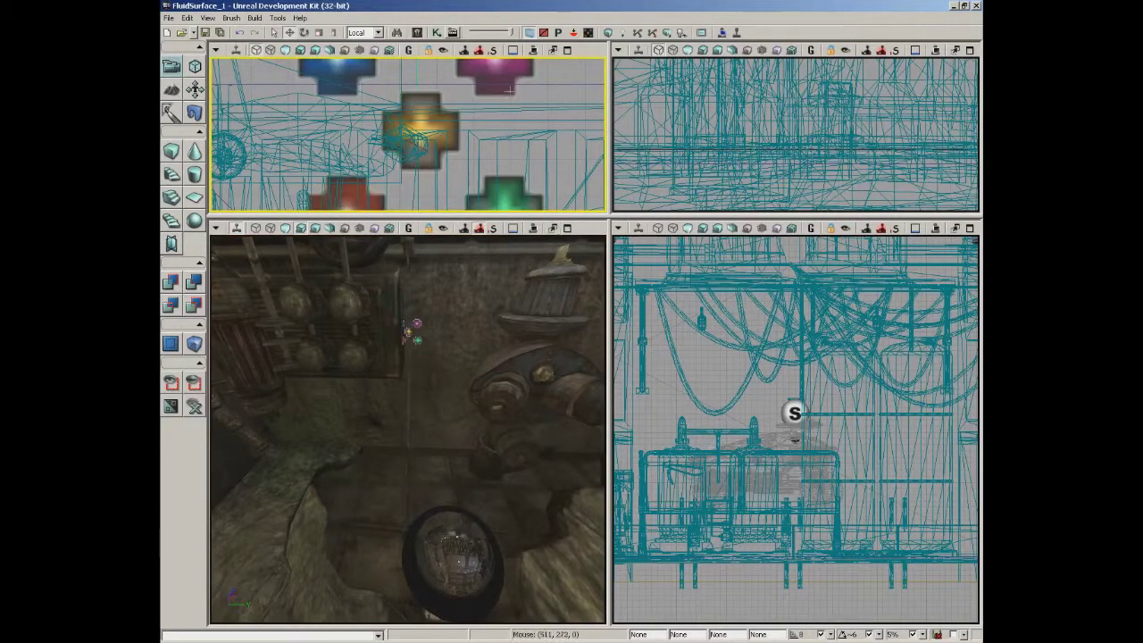
Choose the FluidInfluenceActor class and add one to the puddle surface below the drip emitter
left_click(417, 34)
left_click(476, 84)
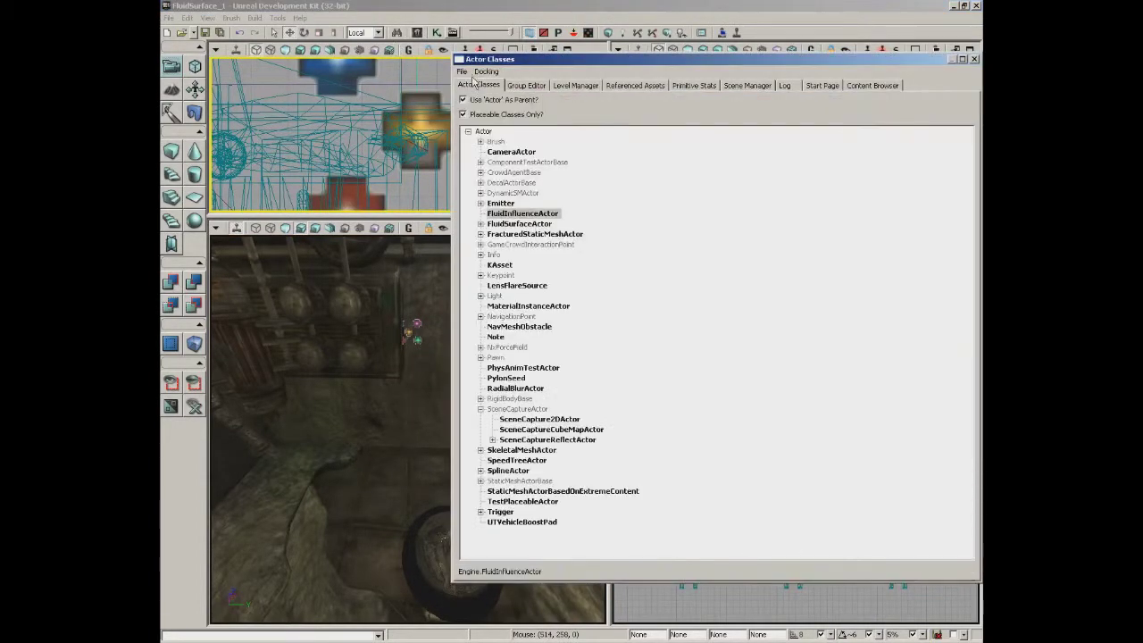
left_click(504, 215)
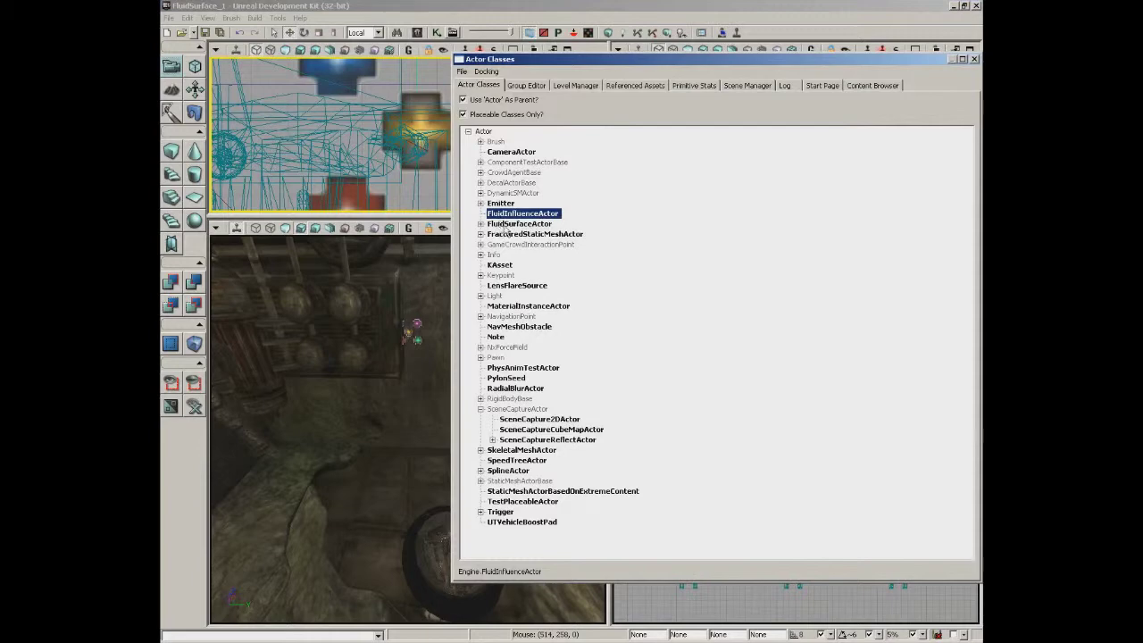
left_click(974, 60)
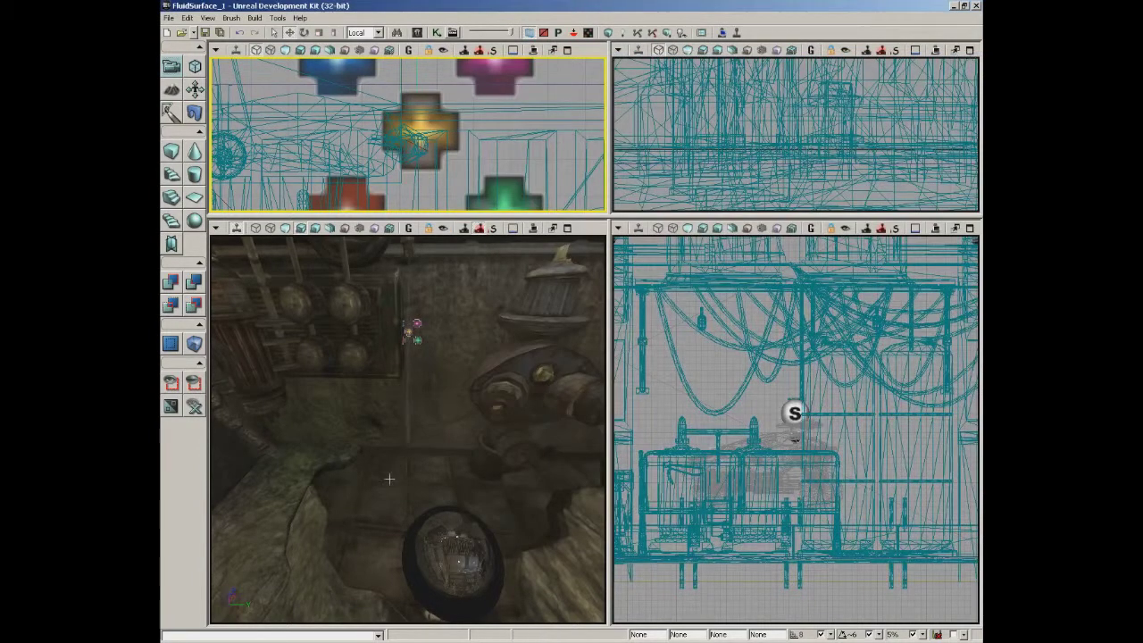
right_click(389, 478)
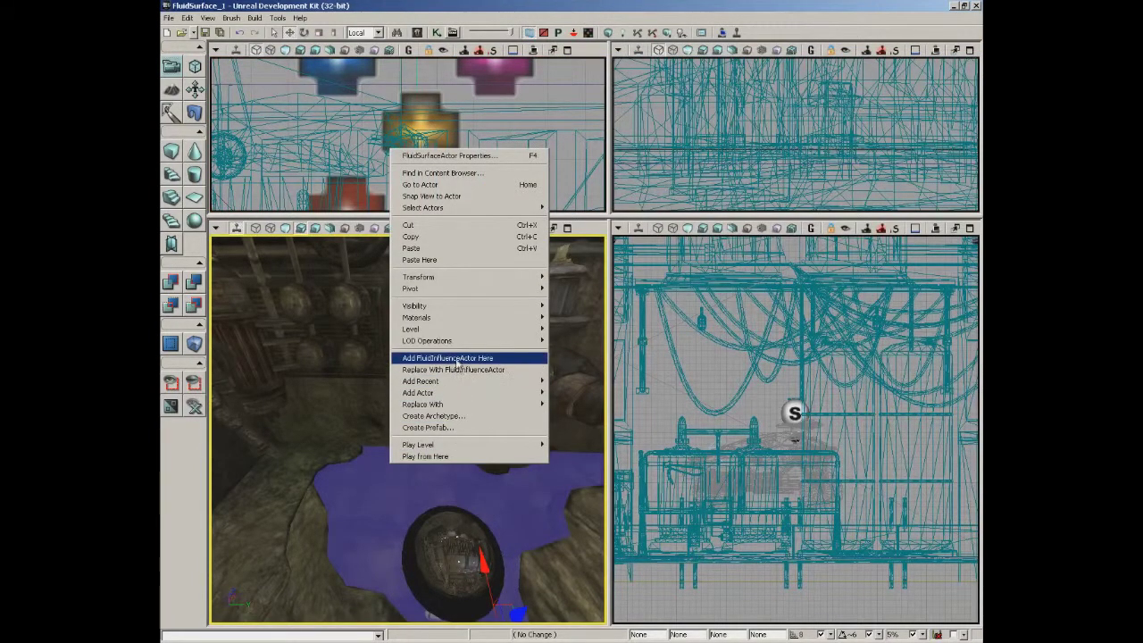
left_click(427, 358)
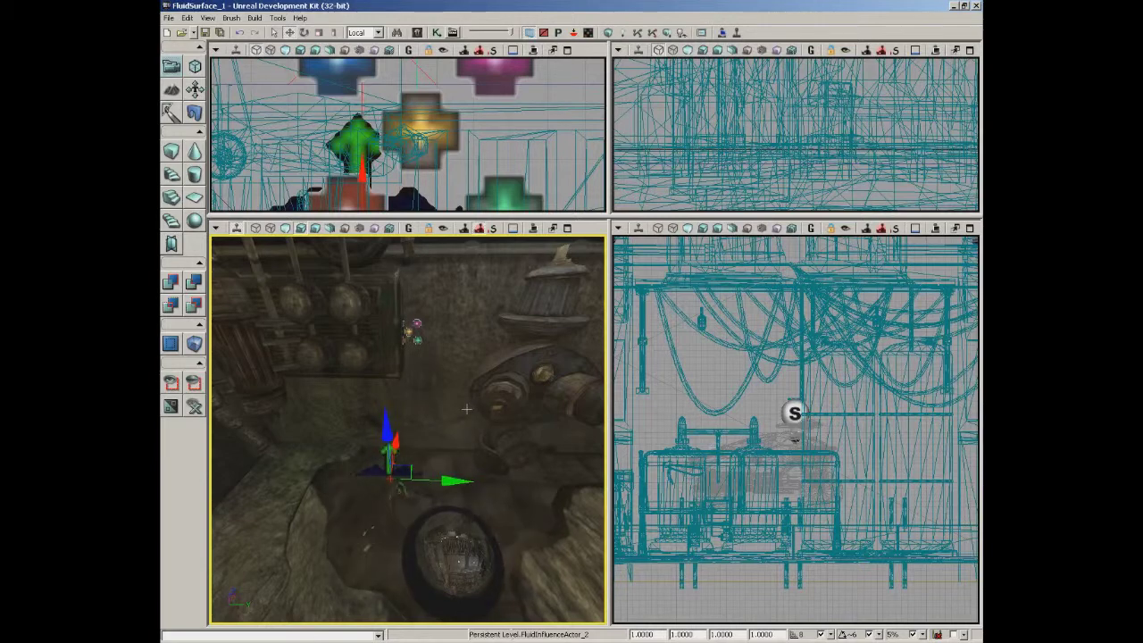
Open the FluidInfluenceActor's properties and set the Influence Type of its Influence Component to Fluid_Raindrops
key("F4")
left_click(753, 155)
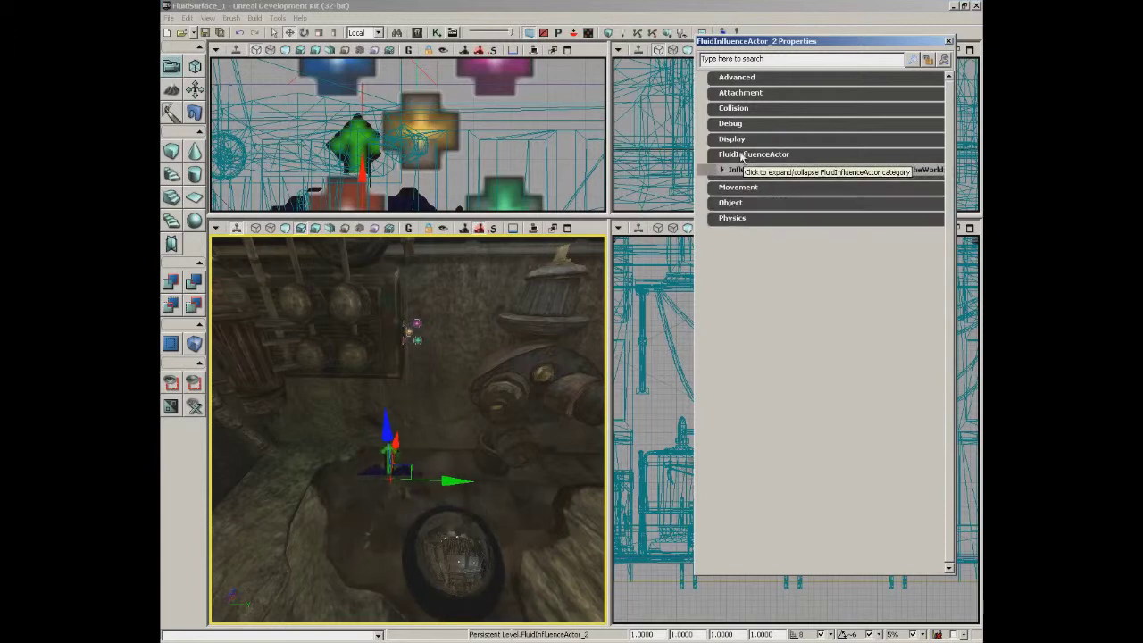
left_click(723, 170)
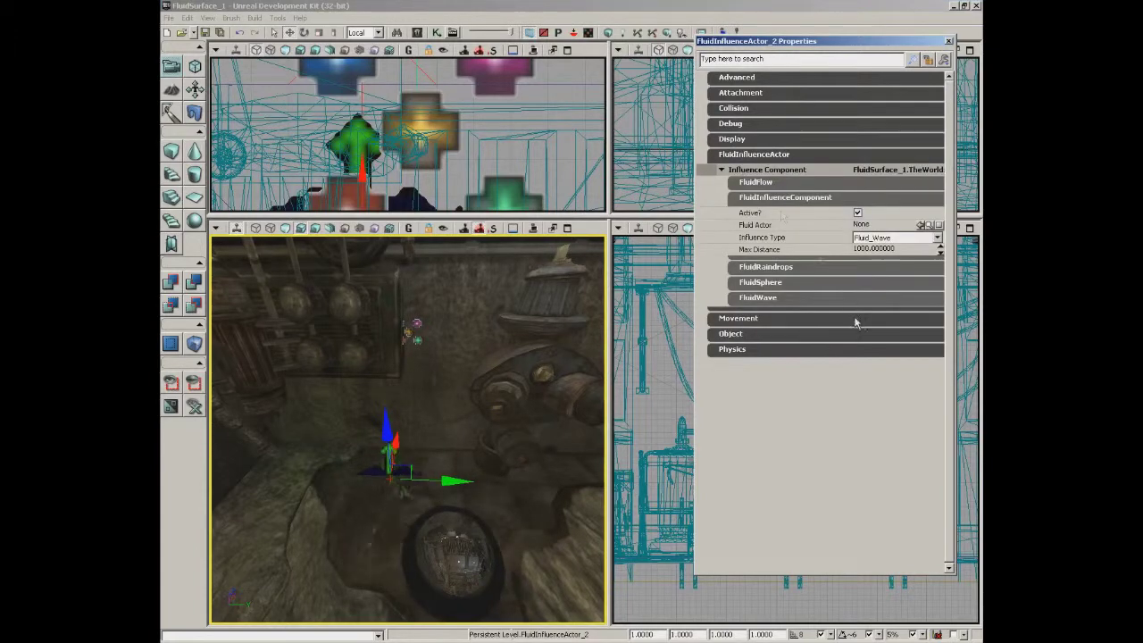
left_click(899, 240)
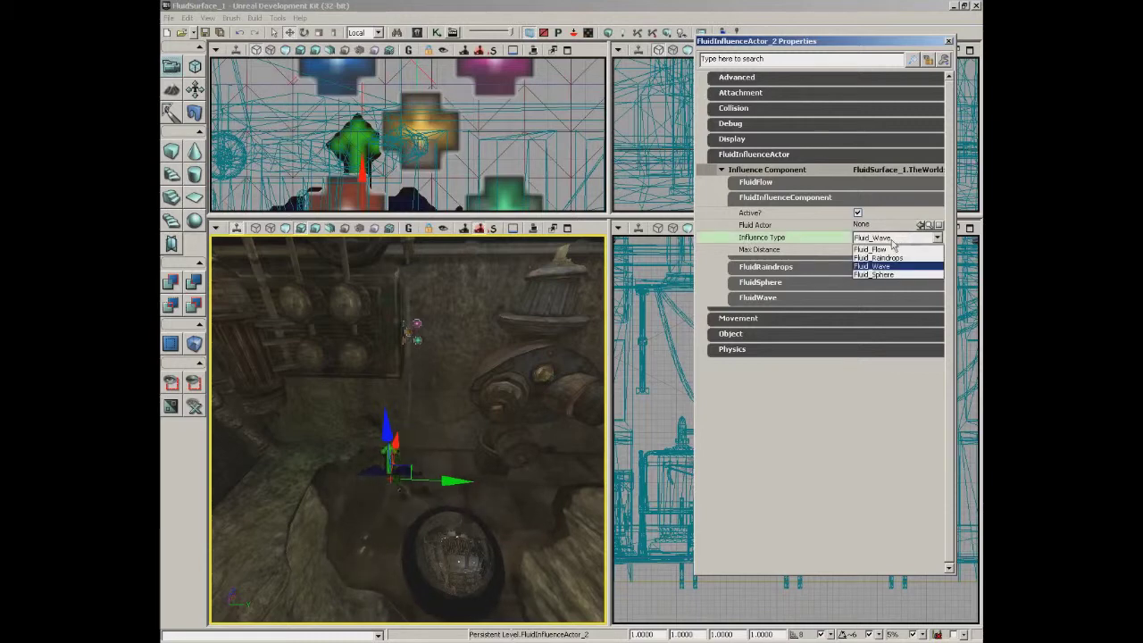
left_click(879, 257)
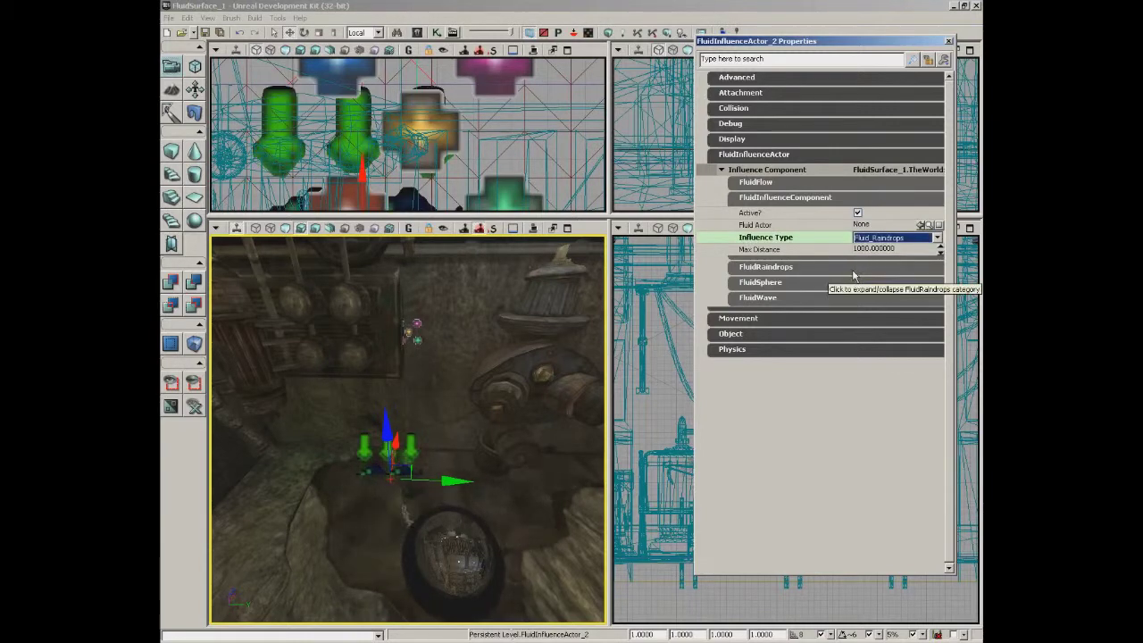
Set the influence actor's Raindrop Area Radius to 8 and turn off Raindrop Fill Entire Fluid
left_click(780, 266)
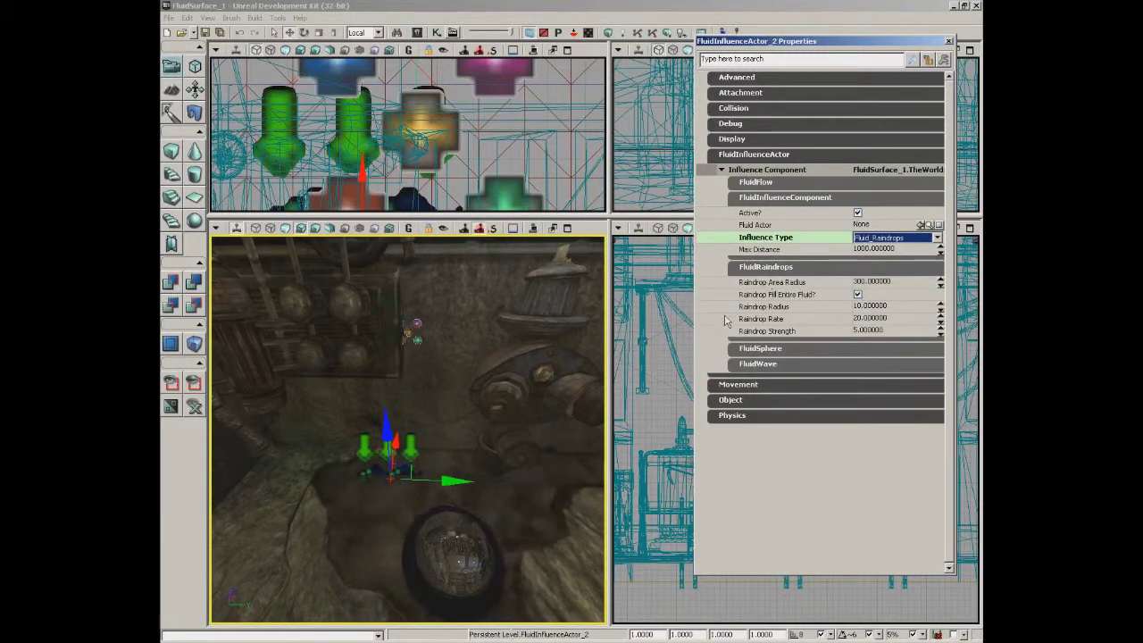
left_click(881, 284)
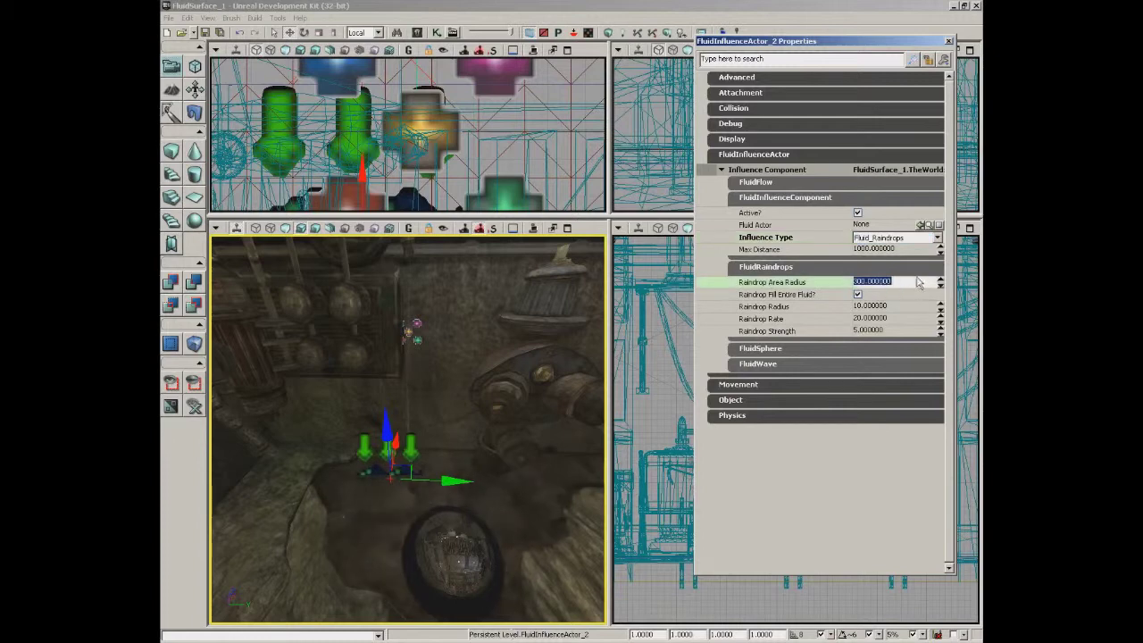
type("8")
key("Return")
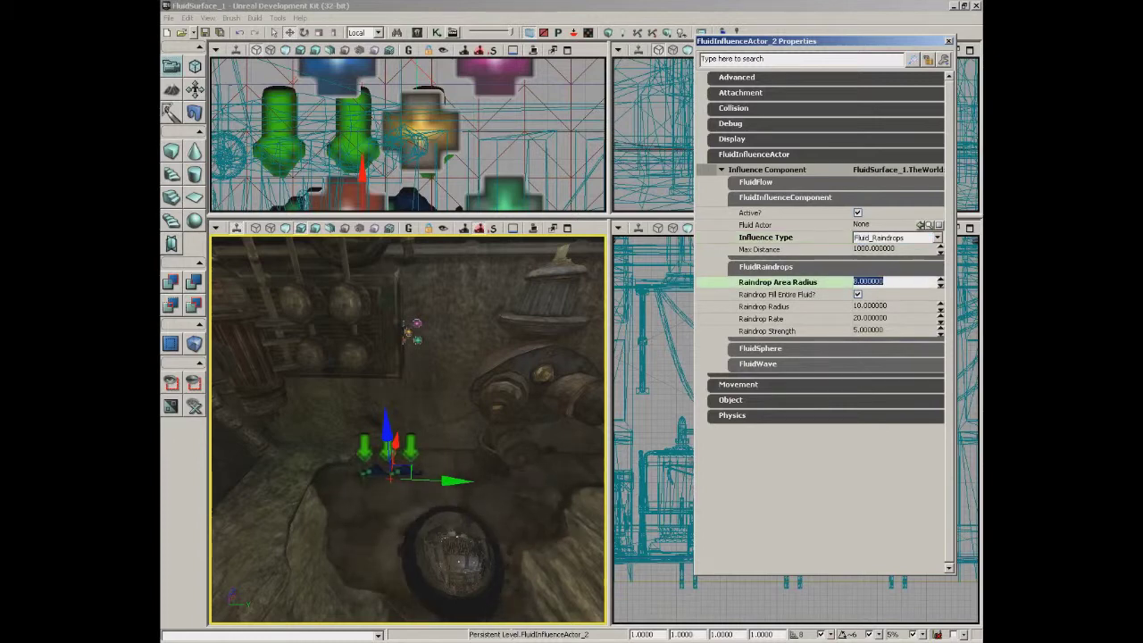
left_click(858, 294)
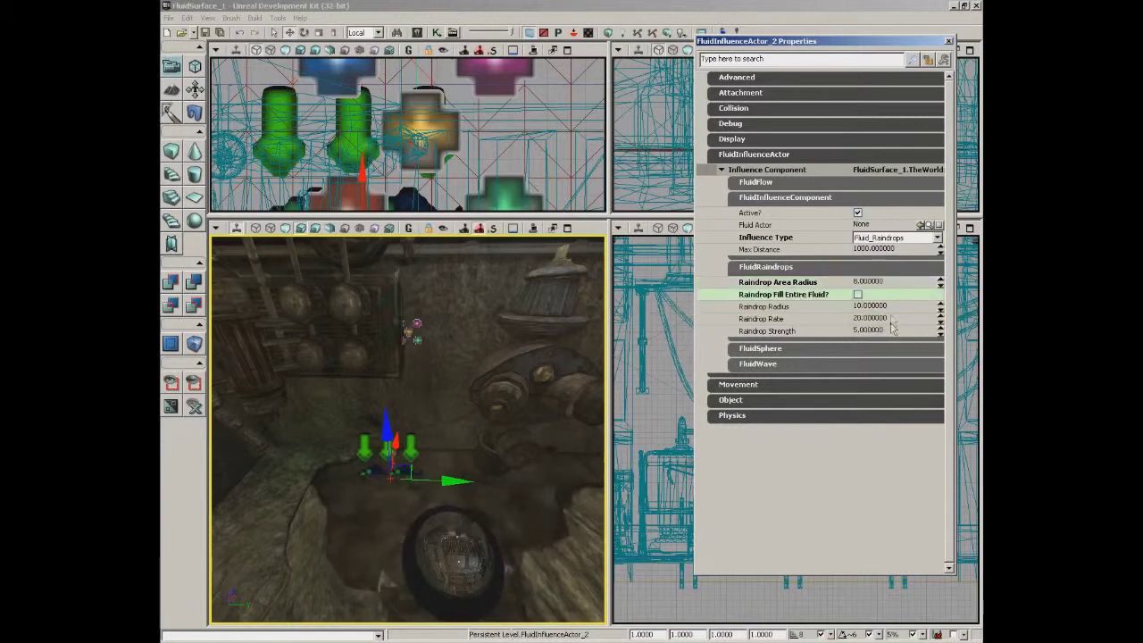
Set the influence actor's Raindrop Radius to 2 and its Raindrop Rate to 0.875
left_click(890, 308)
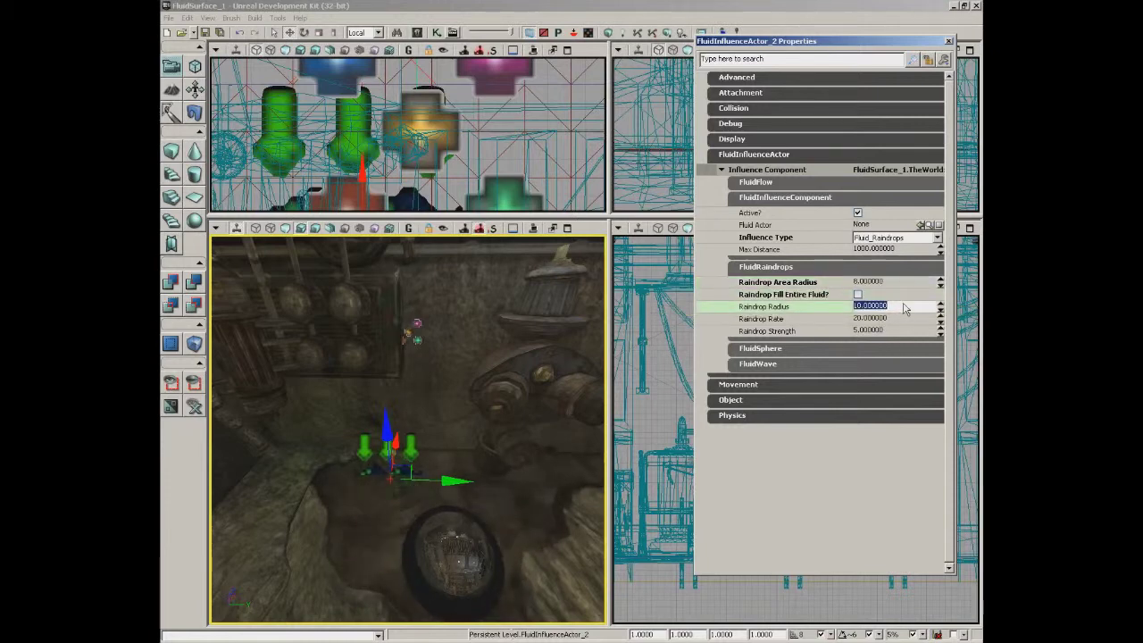
type("8")
key("Return")
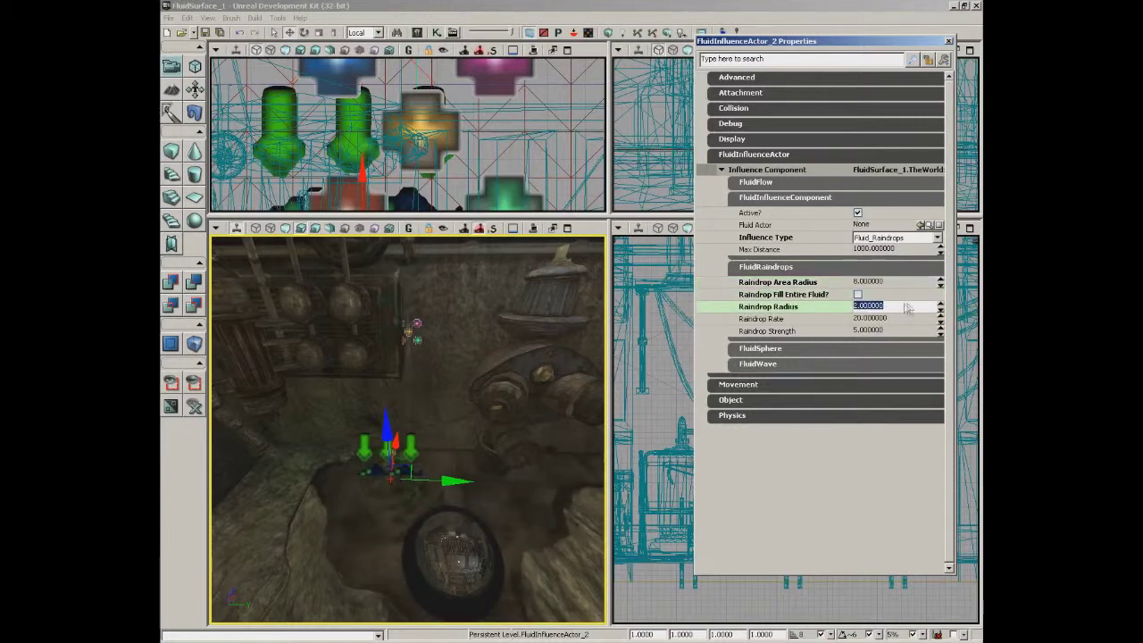
left_click(887, 320)
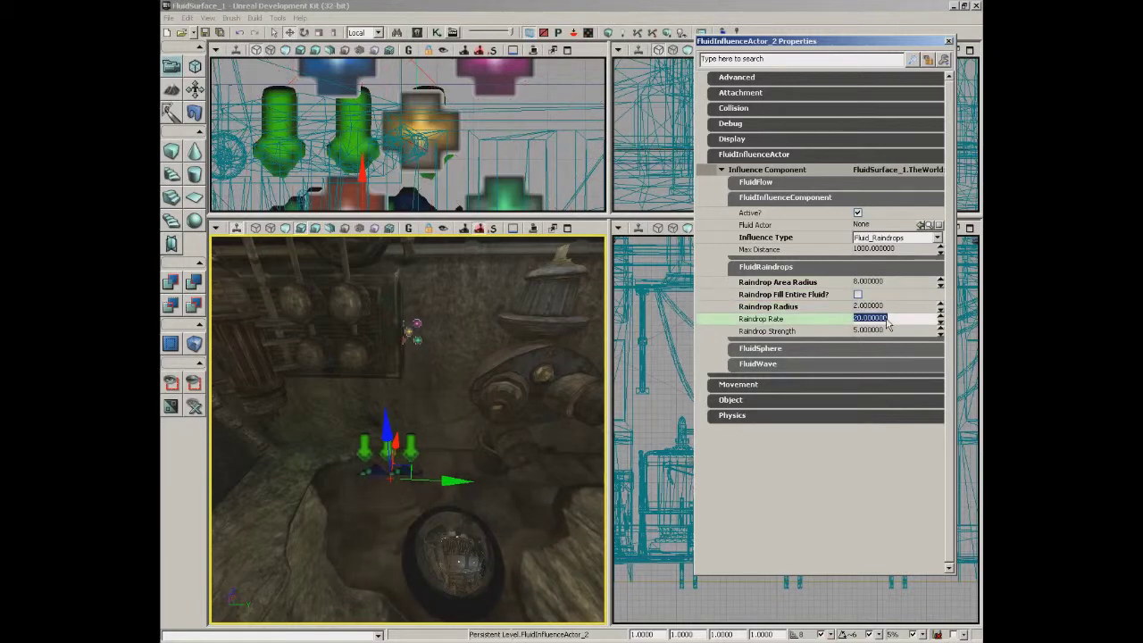
key("BackSpace")
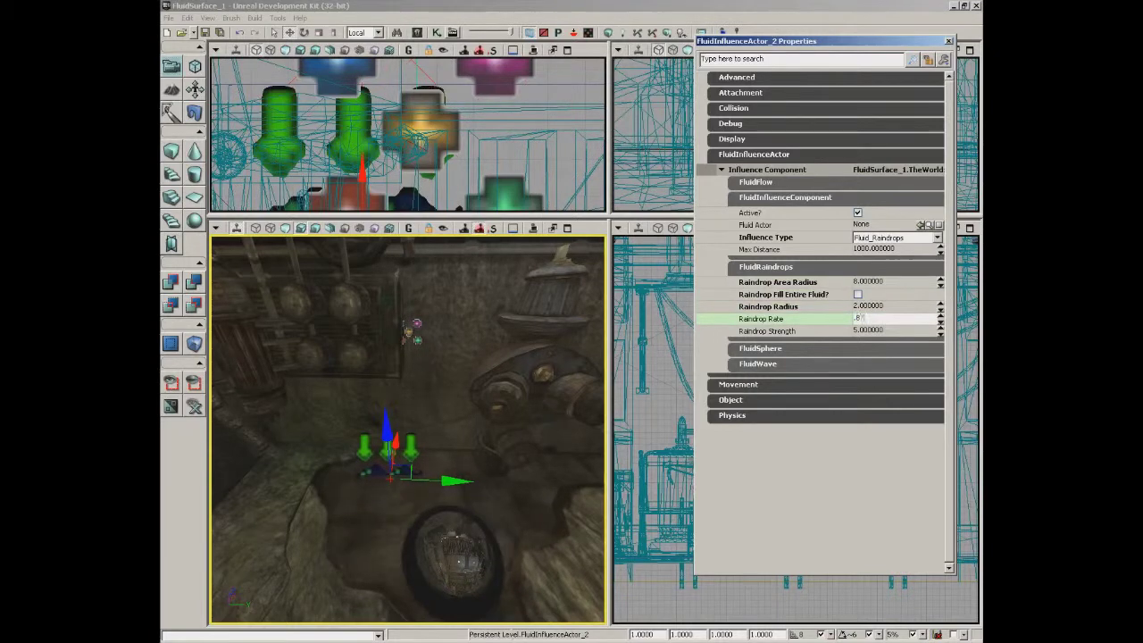
key("Return")
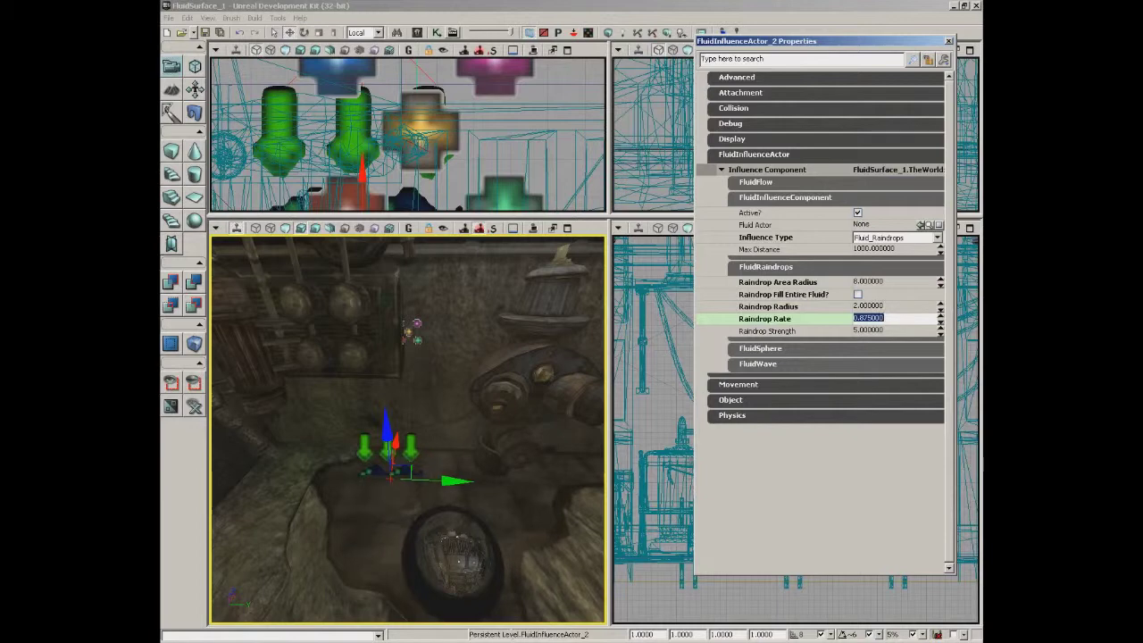
Set the influence actor's Raindrop Strength to 10
left_click(884, 330)
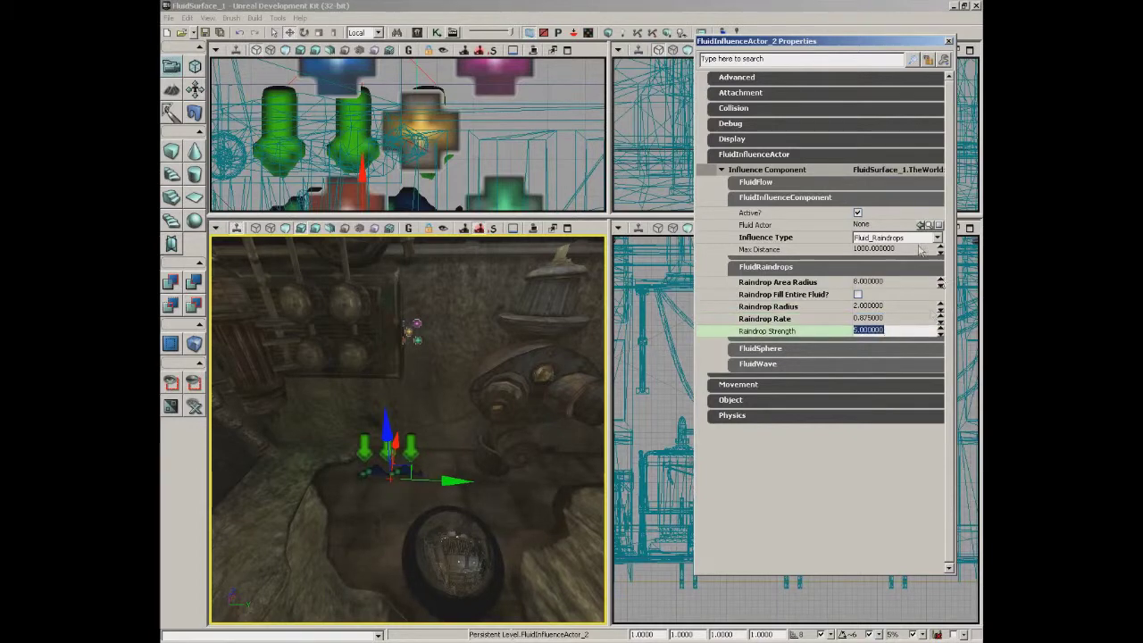
type("10")
key("Return")
Nudge the FluidInfluenceActor along its Y axis so it sits directly below the drip emitter
left_click_drag(455, 480, 471, 481)
left_click_drag(463, 435, 420, 513)
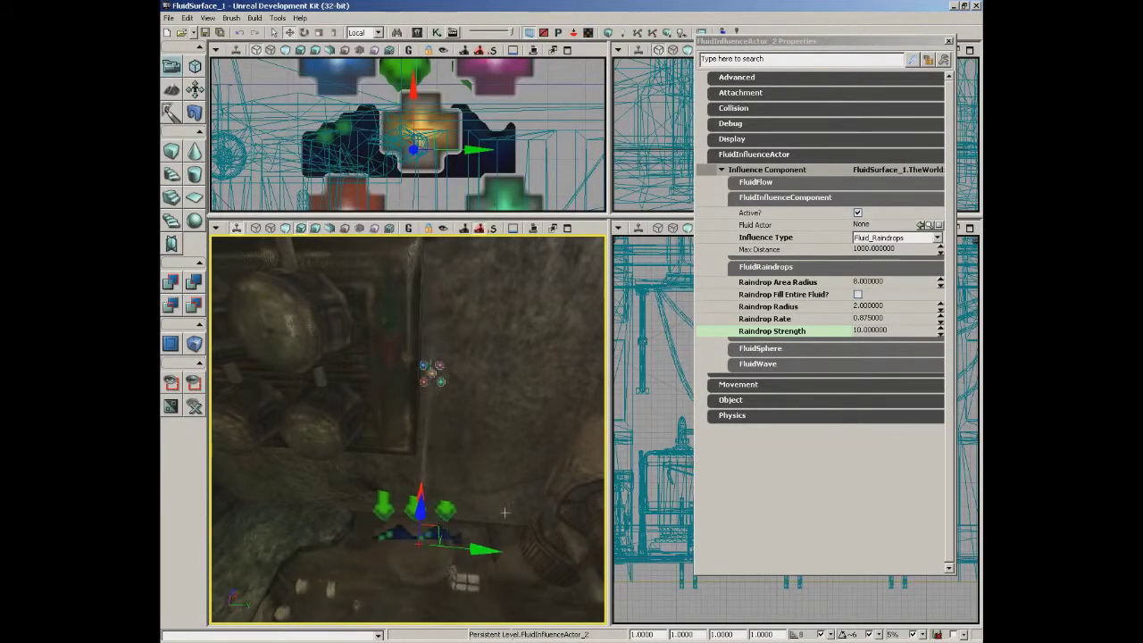
left_click_drag(505, 513, 506, 534)
right_click_drag(506, 534, 541, 468)
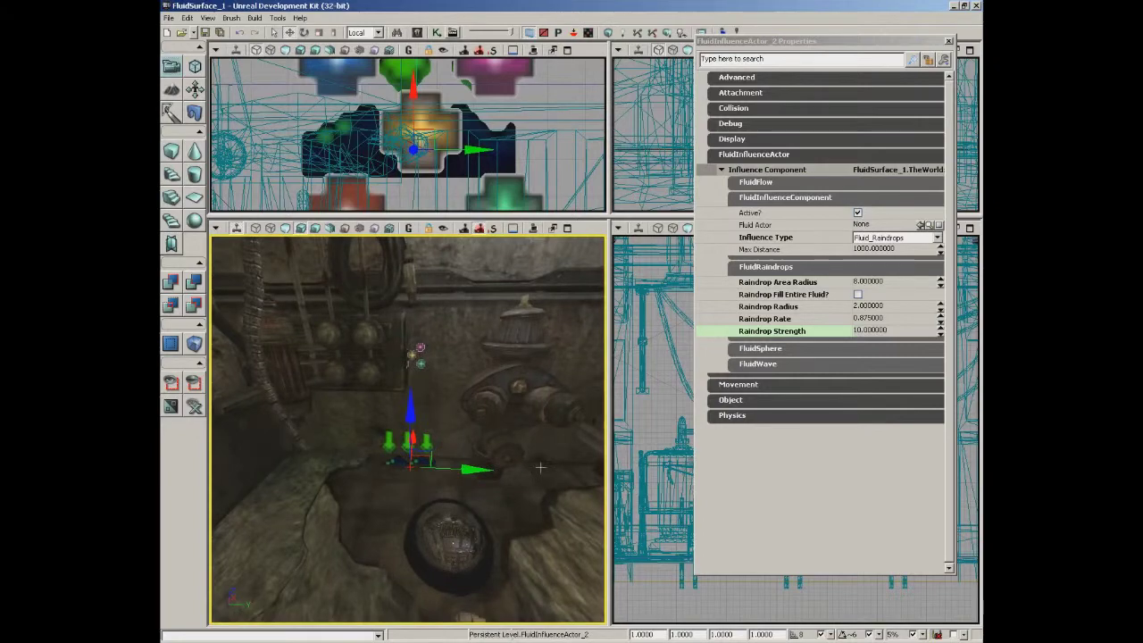
left_click_drag(539, 468, 523, 488)
Play the level from the floor beside the puddle and walk around to examine the drips and ripples
right_click(327, 578)
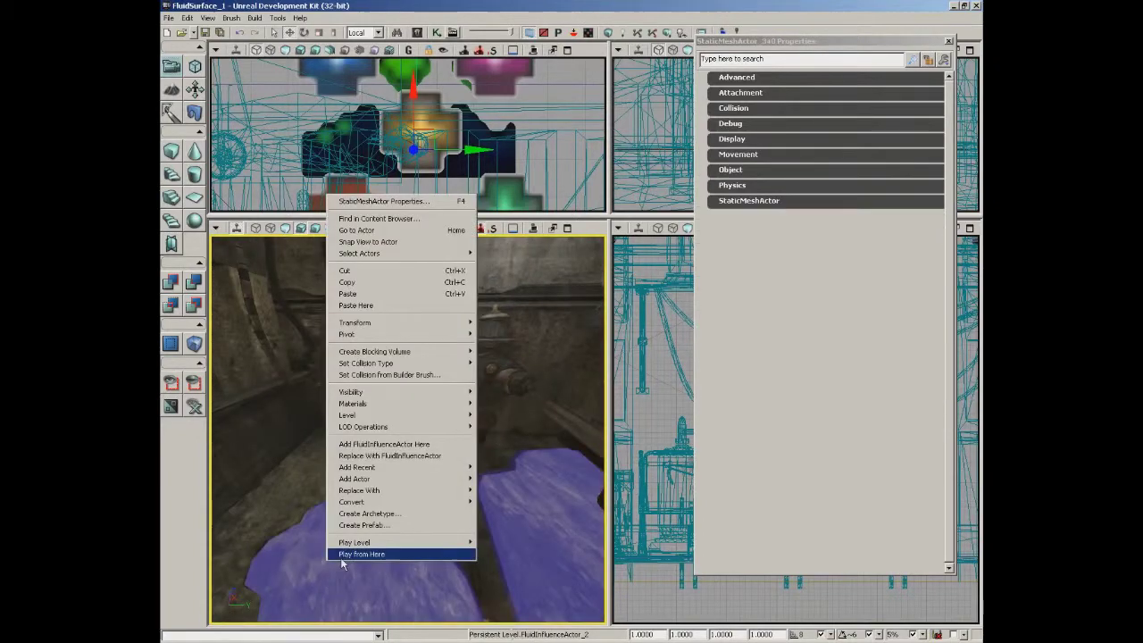
left_click(343, 558)
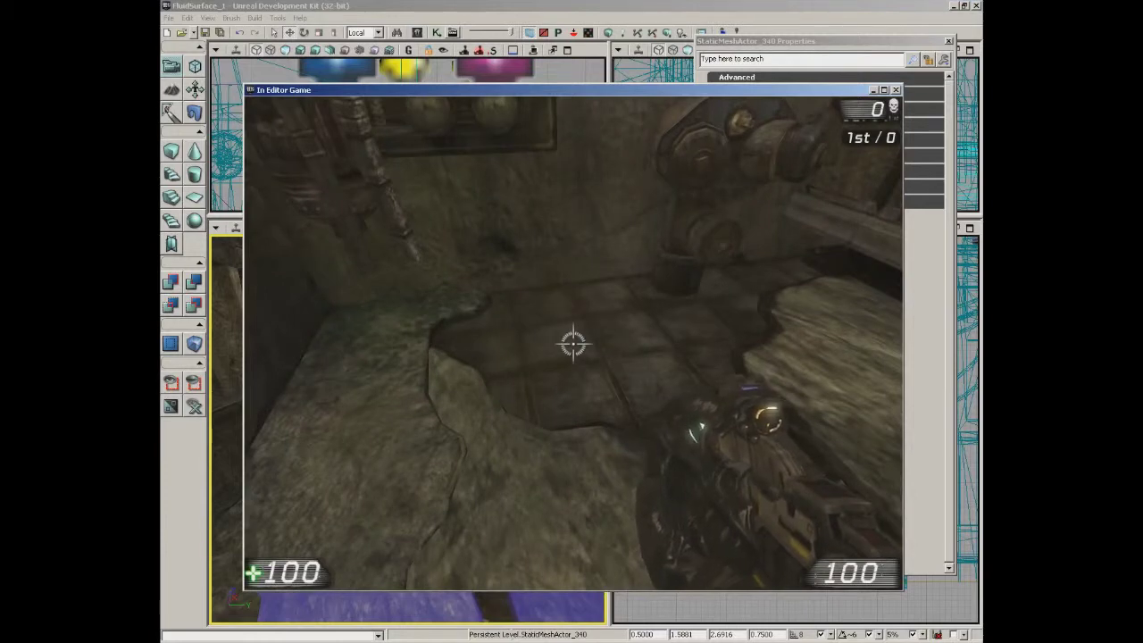
key("w")
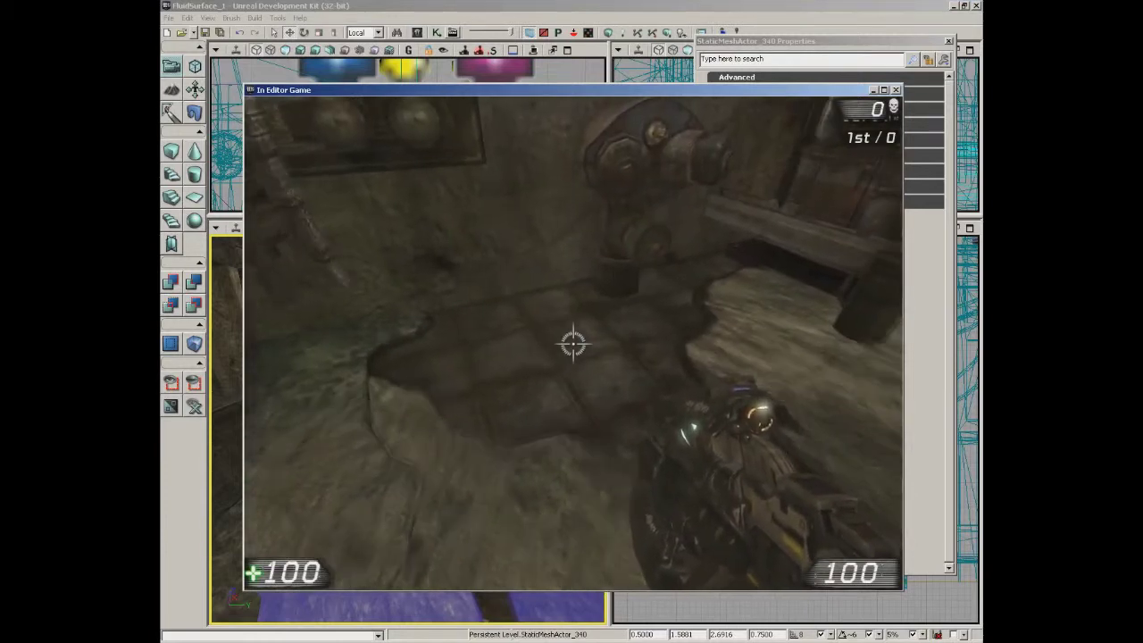
key("s")
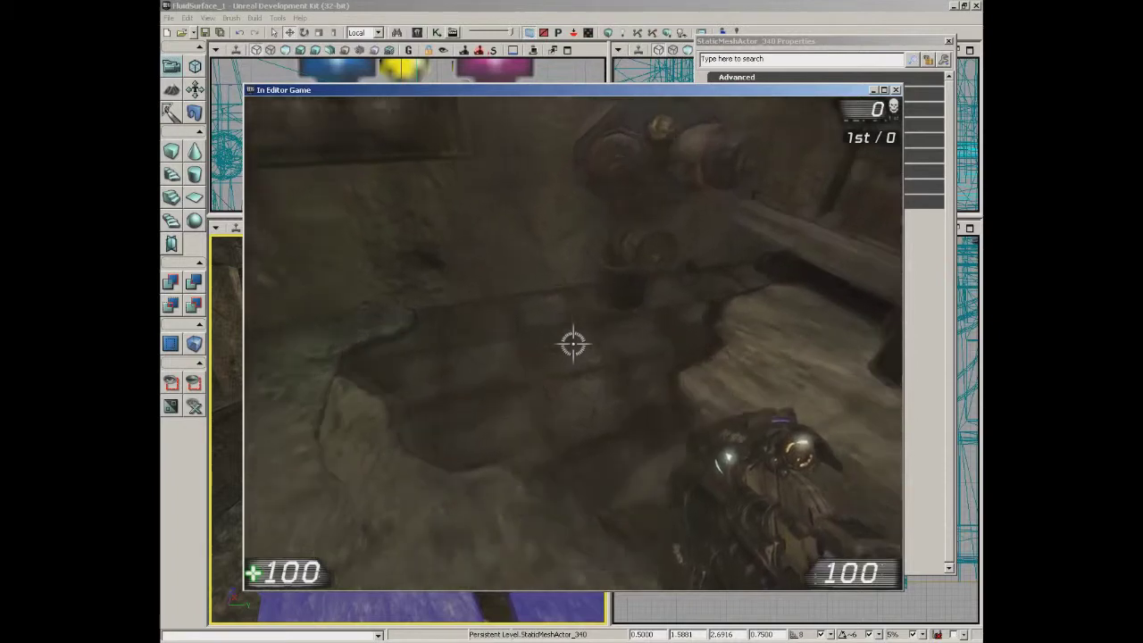
key("s")
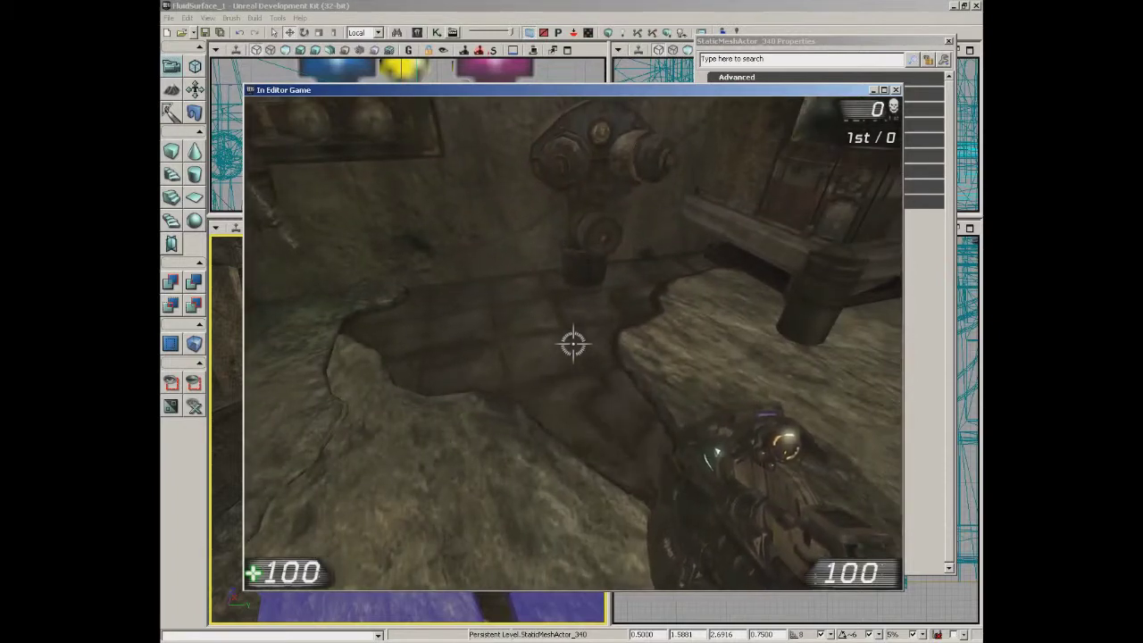